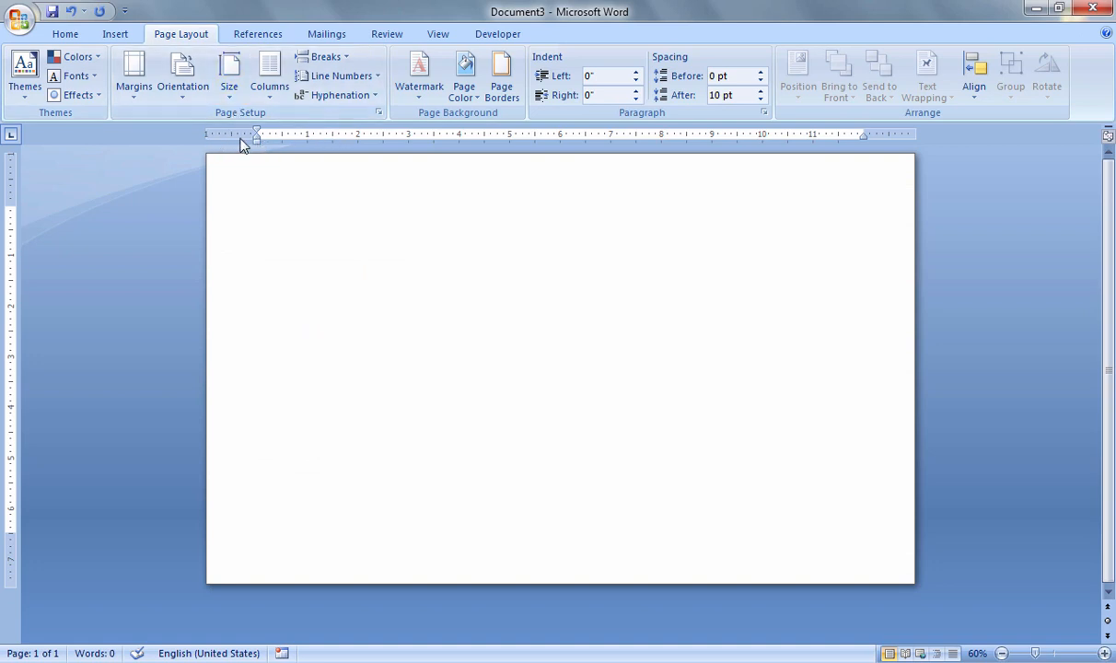
Step: Set the document's top, bottom, left and right page margins to 0
{"action": "double_click", "coordinate": [230, 137]}
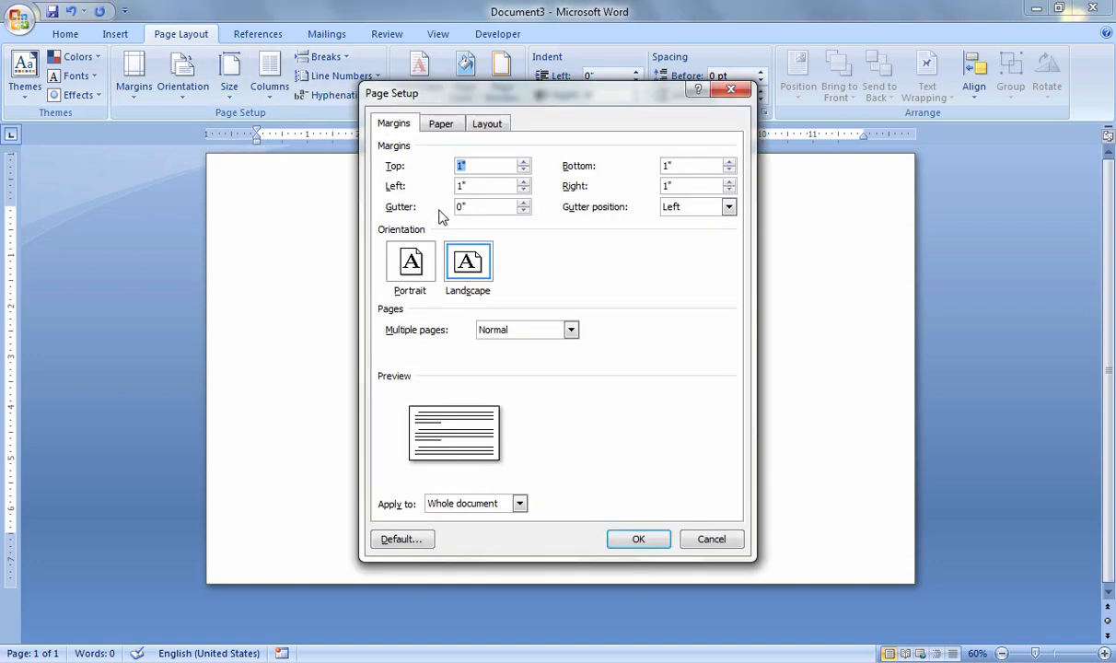
{"action": "type", "text": "0"}
{"action": "key", "text": "Tab"}
{"action": "type", "text": "0"}
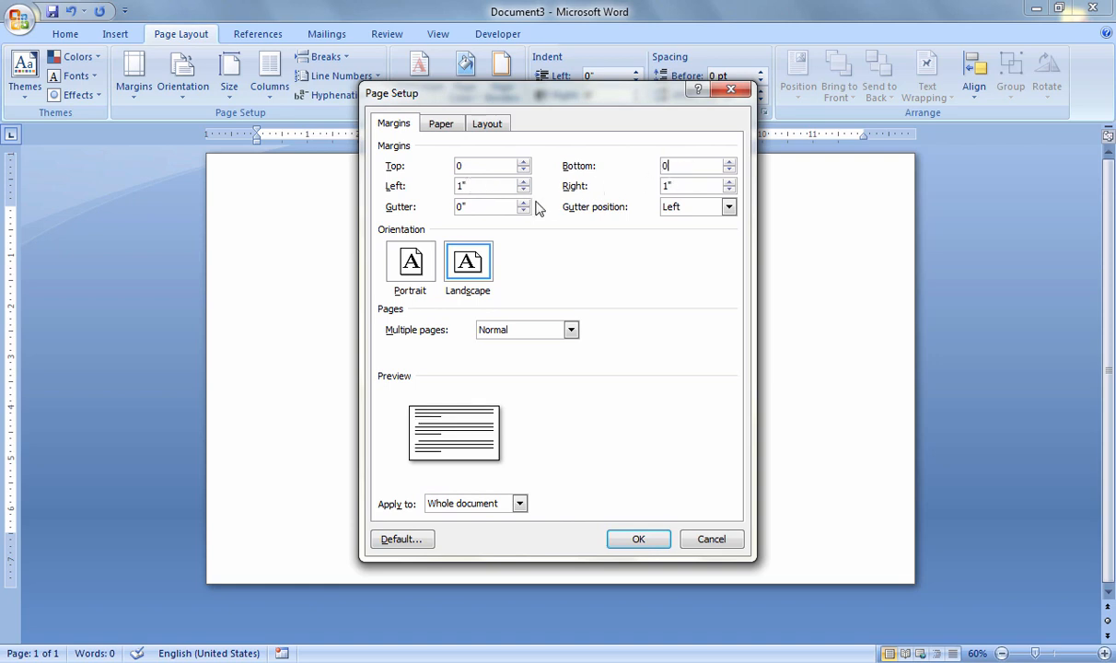
{"action": "left_click_drag", "start_coordinate": [486, 182], "coordinate": [437, 182]}
{"action": "type", "text": "0"}
{"action": "key", "text": "Tab"}
{"action": "type", "text": "0"}
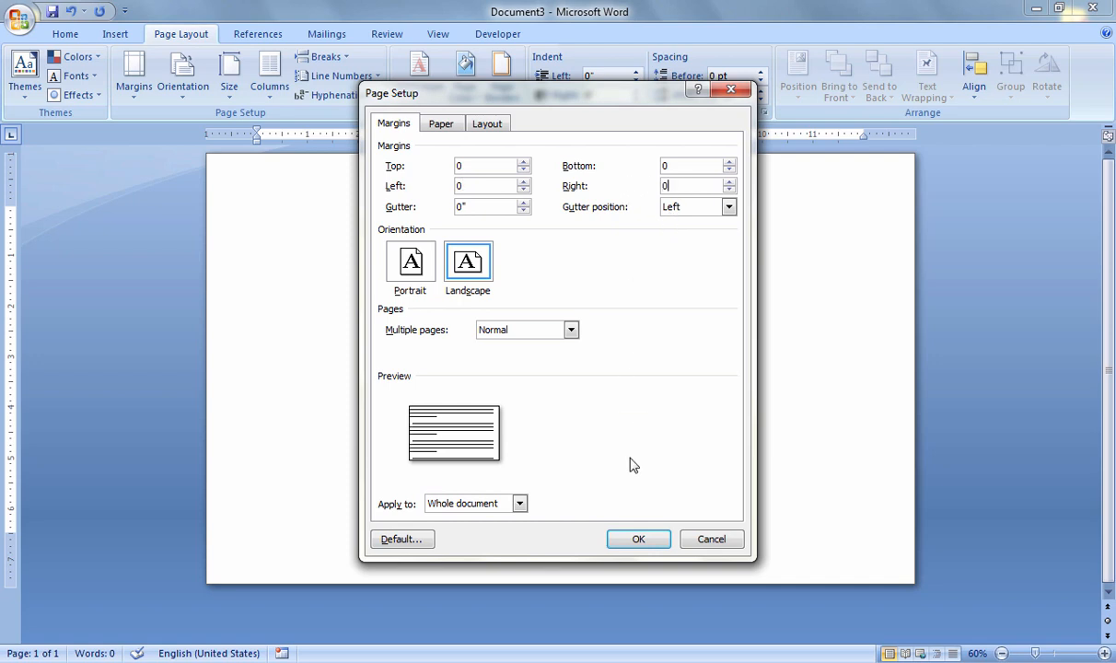
{"action": "left_click", "coordinate": [640, 541]}
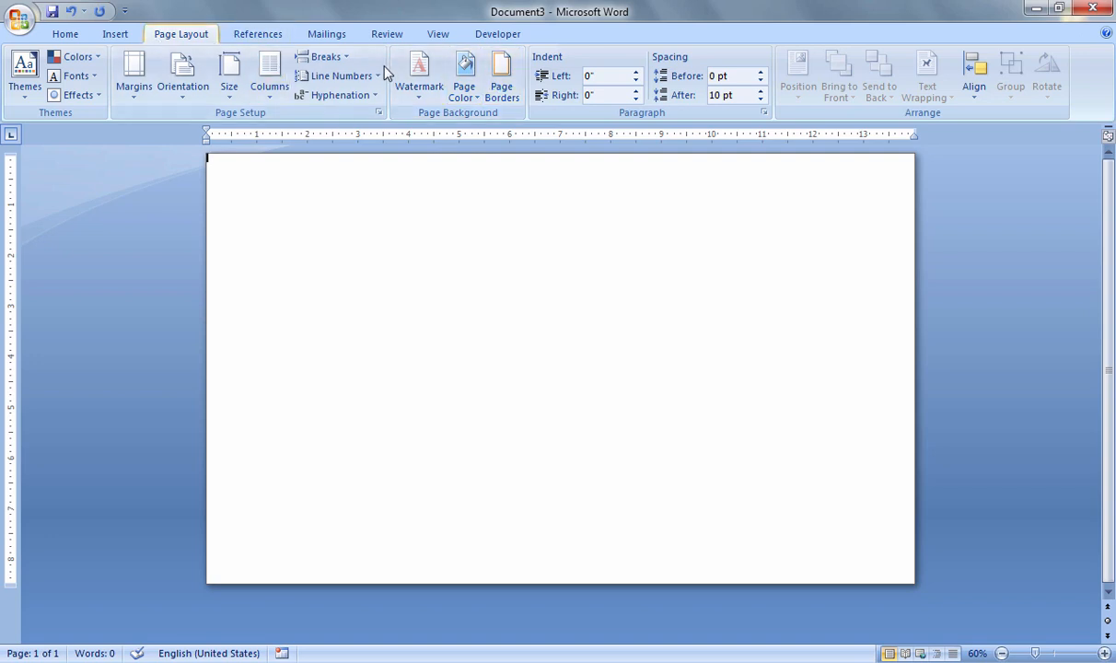
Step: Configure a Box page border for the whole document with a solid line, 6 pt width and standard Blue color
{"action": "left_click", "coordinate": [504, 74]}
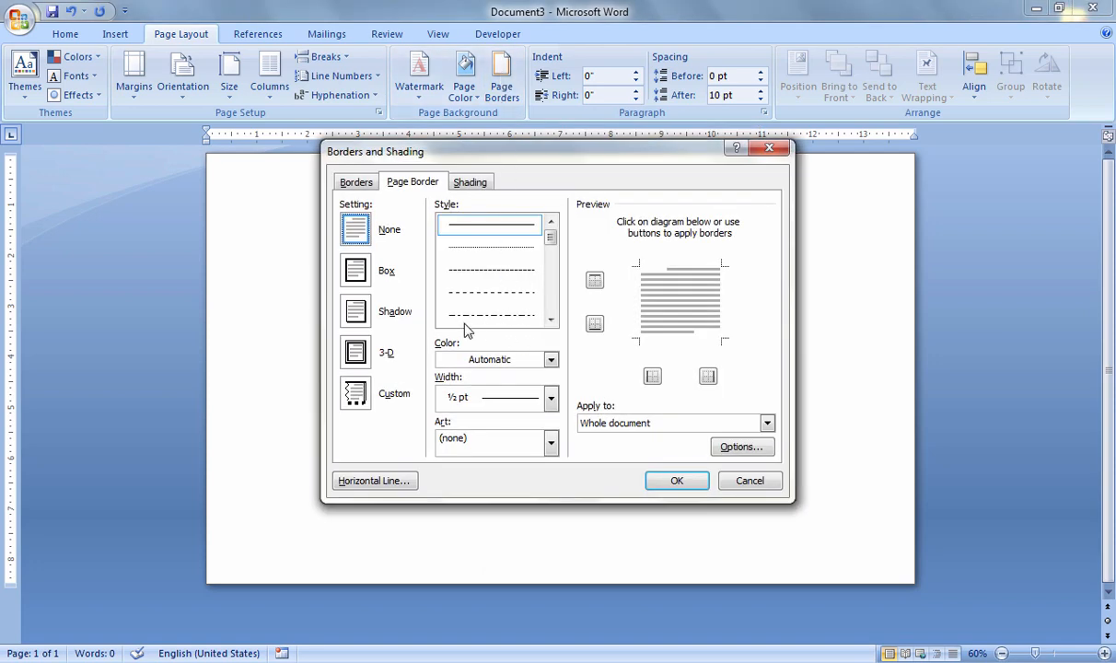
{"action": "left_click", "coordinate": [355, 270]}
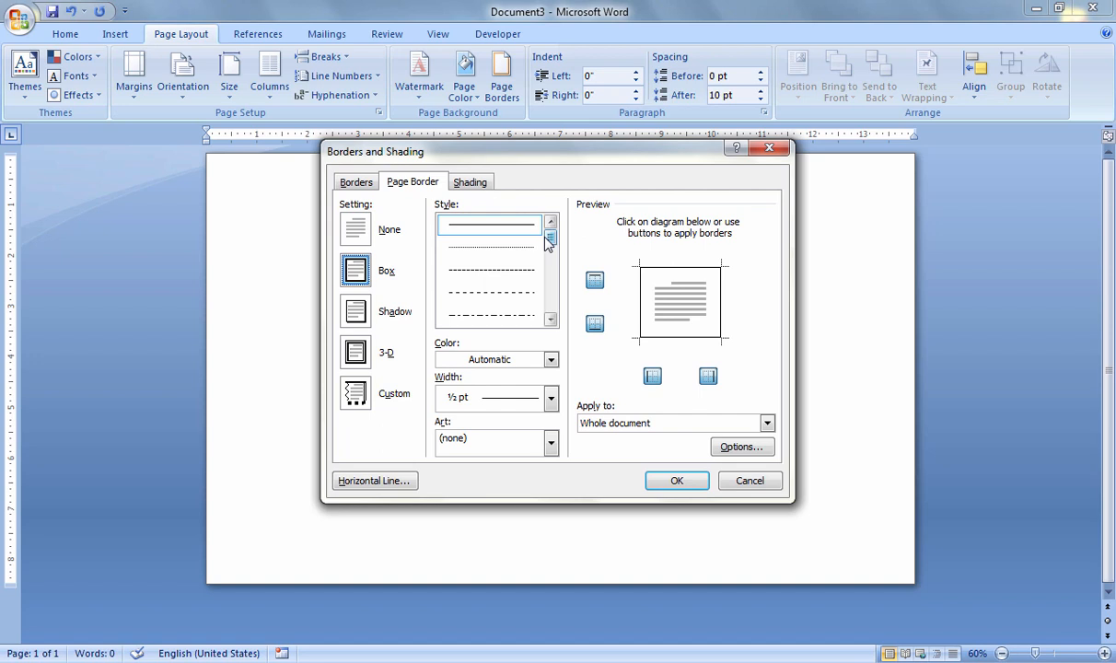
{"action": "mouse_move", "coordinate": [549, 239]}
{"action": "left_mouse_down"}
{"action": "mouse_move", "coordinate": [561, 297]}
{"action": "mouse_move", "coordinate": [553, 232]}
{"action": "left_mouse_up"}
{"action": "left_click", "coordinate": [497, 233]}
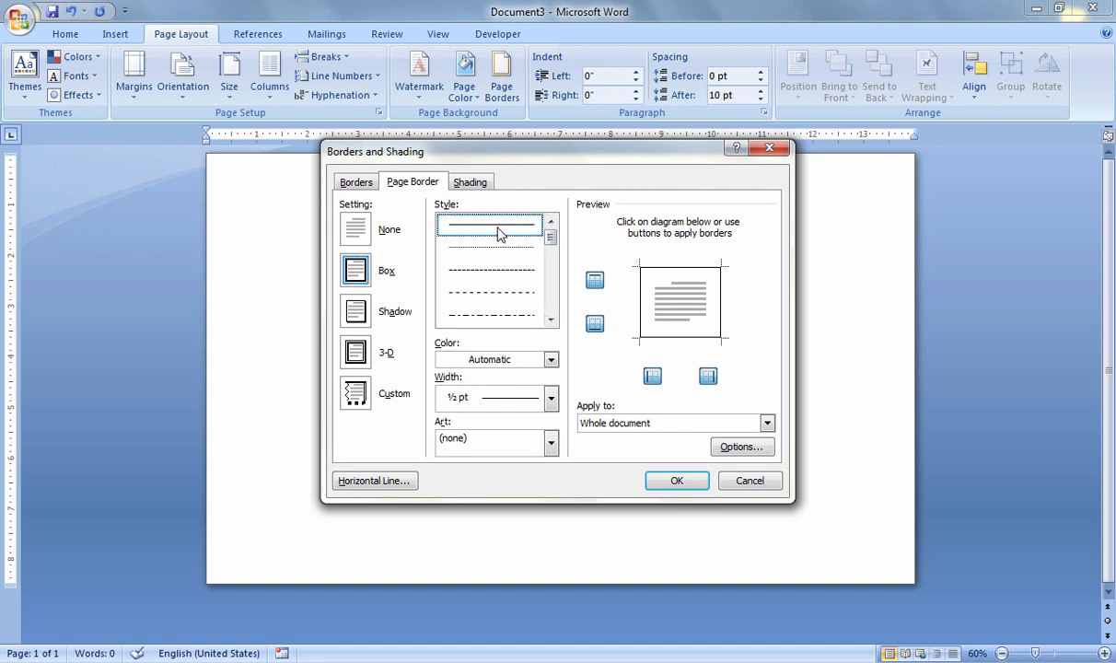
{"action": "left_click", "coordinate": [523, 406]}
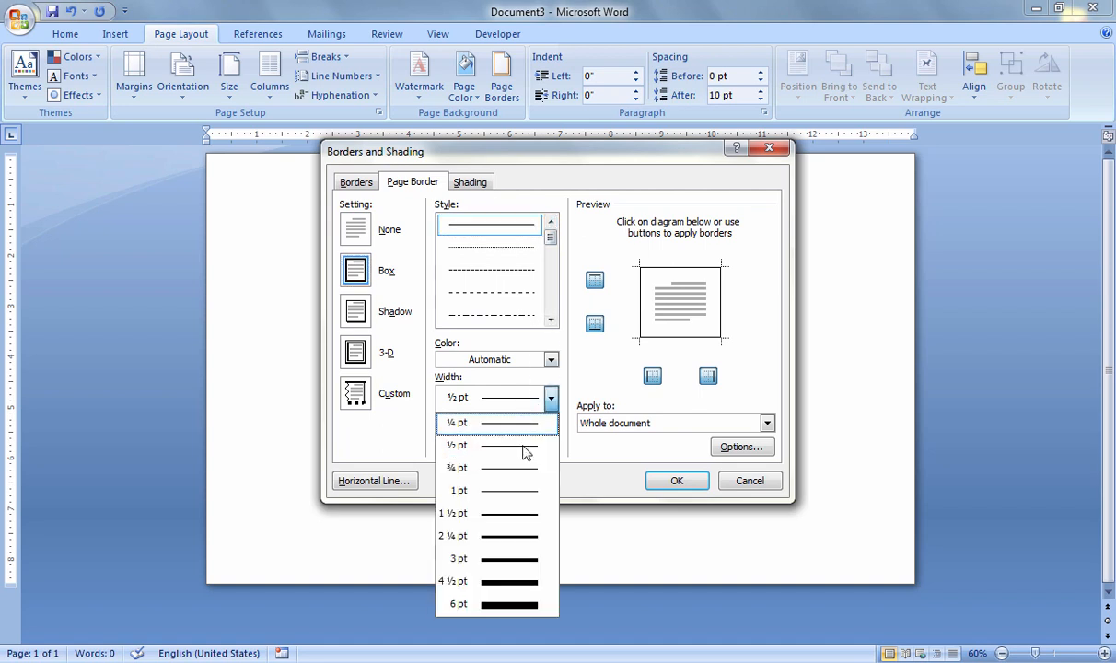
{"action": "left_click", "coordinate": [511, 604]}
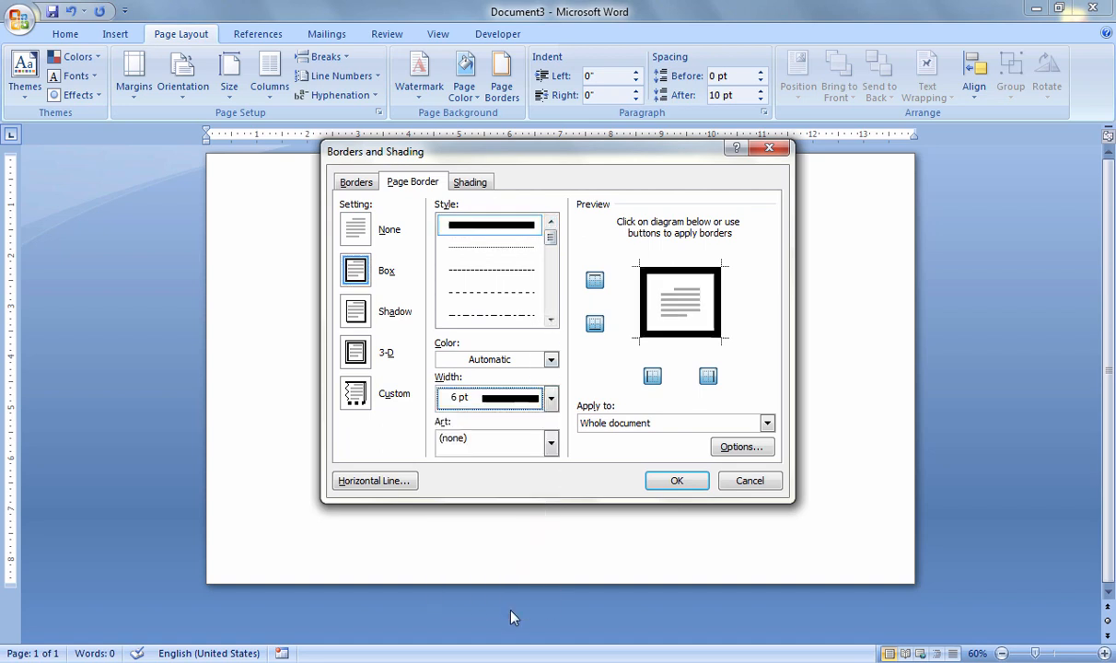
{"action": "left_click", "coordinate": [549, 359]}
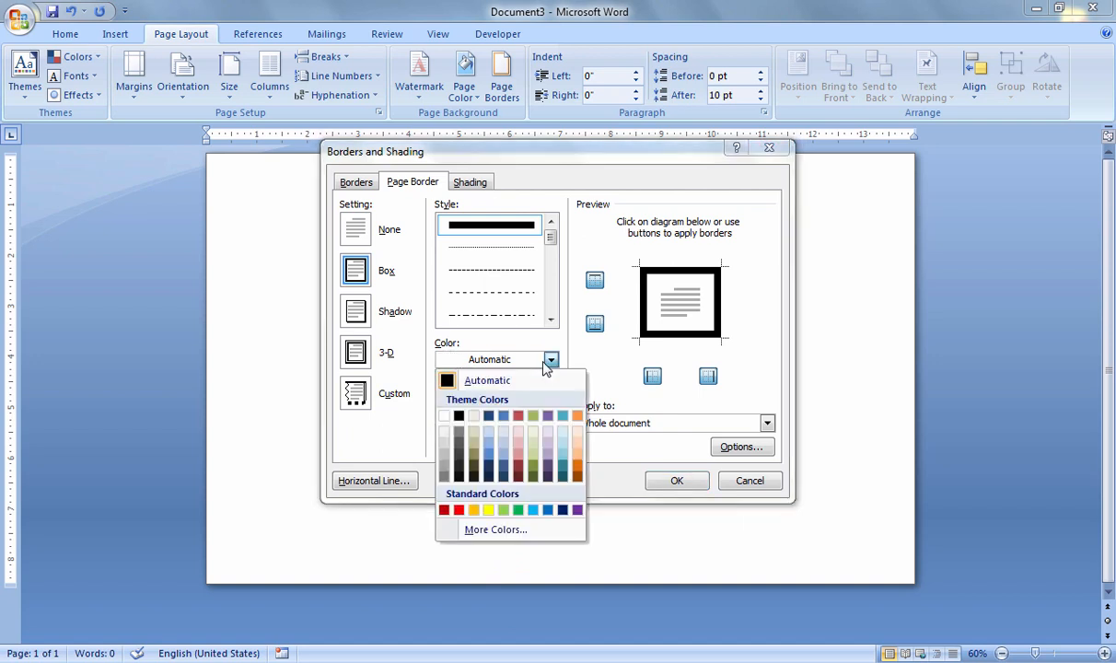
{"action": "left_click", "coordinate": [548, 511]}
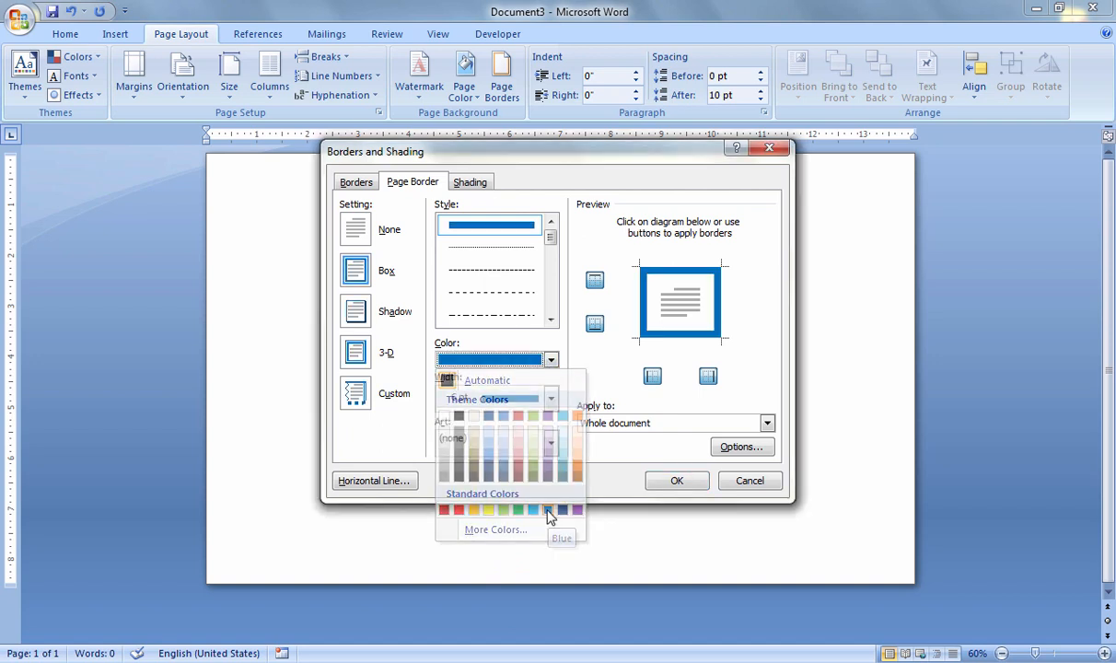
Step: Set the border's top, left, bottom and right margins to 0 pt from the page edge and apply the border
{"action": "left_click", "coordinate": [734, 453]}
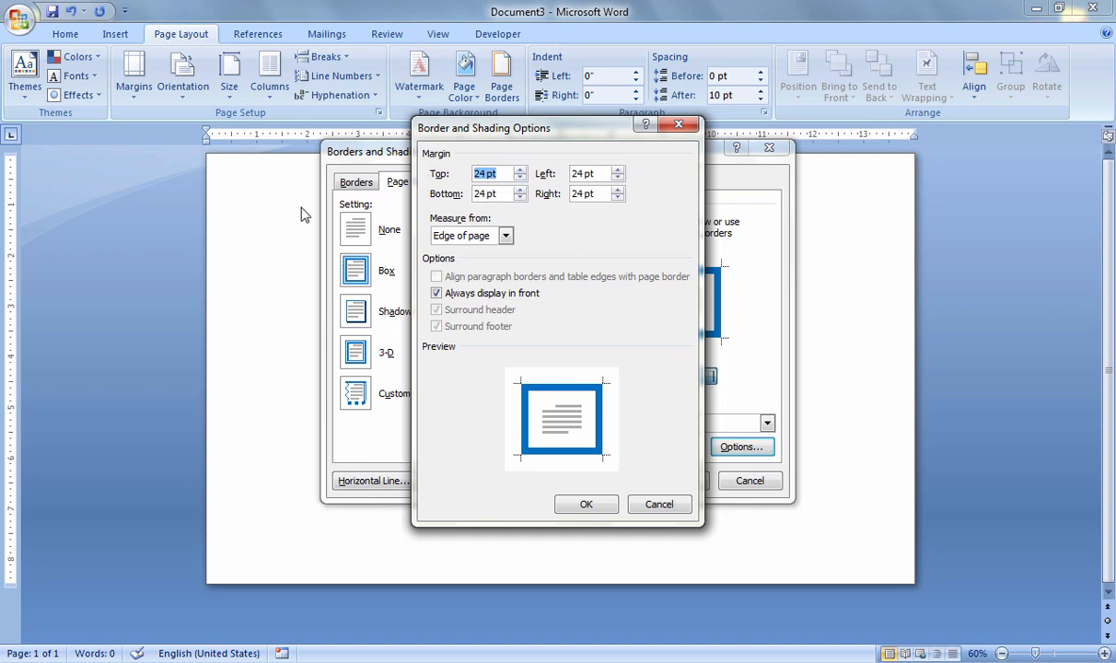
{"action": "type", "text": "0"}
{"action": "key", "text": "Tab"}
{"action": "type", "text": "0"}
{"action": "key", "text": "Tab"}
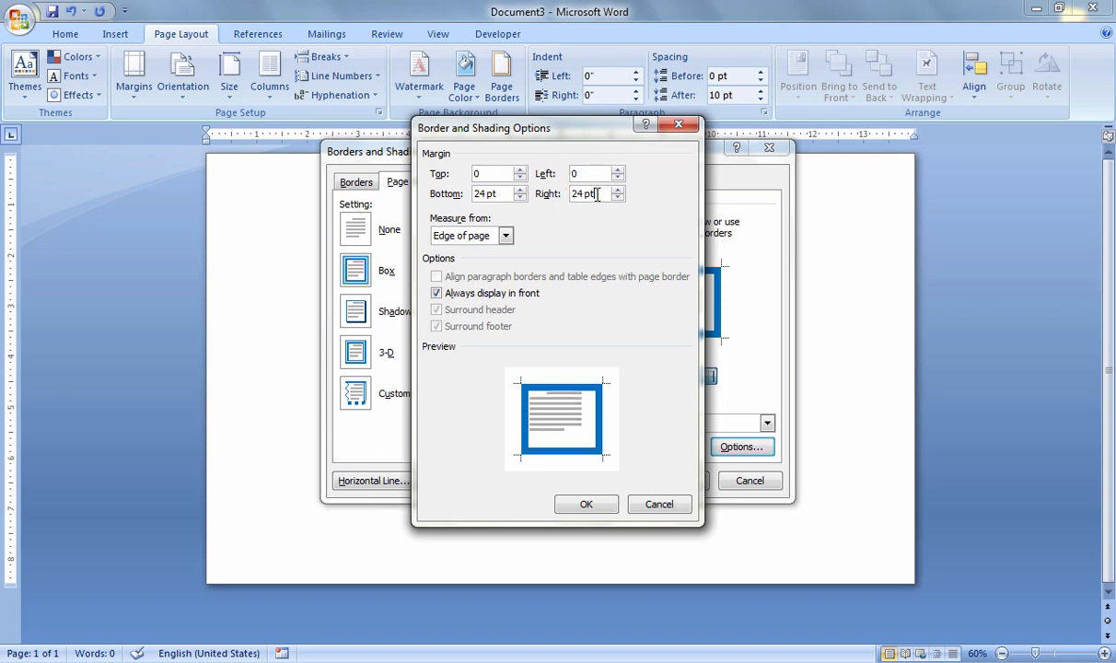
{"action": "type", "text": "0"}
{"action": "key", "text": "Tab"}
{"action": "type", "text": "0"}
{"action": "left_click", "coordinate": [582, 503]}
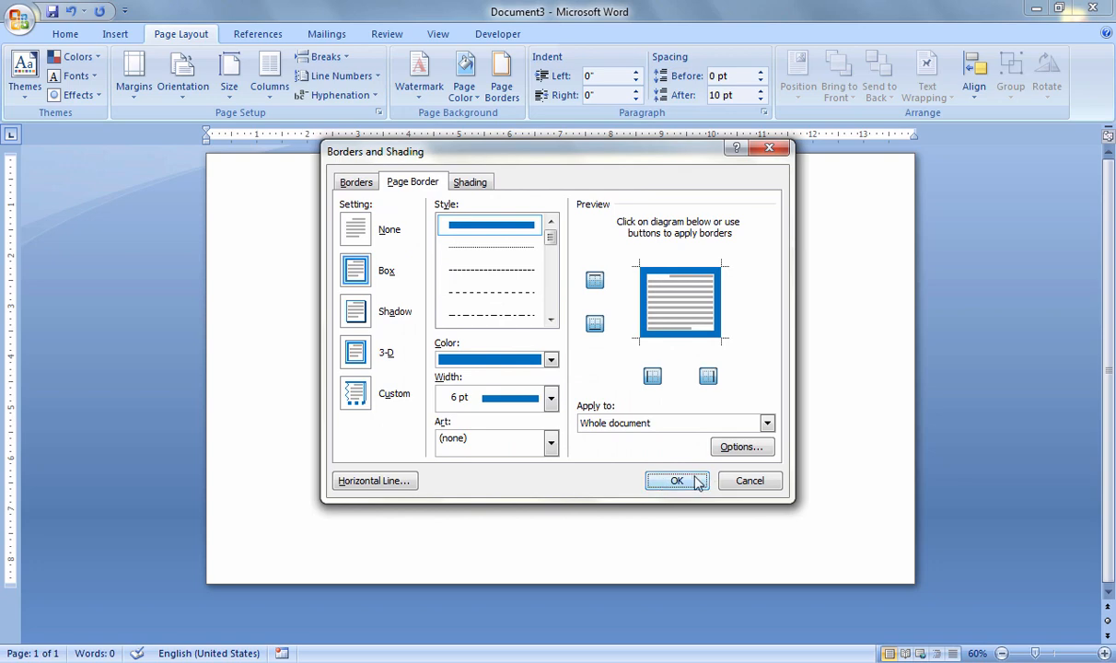
{"action": "left_click", "coordinate": [677, 481]}
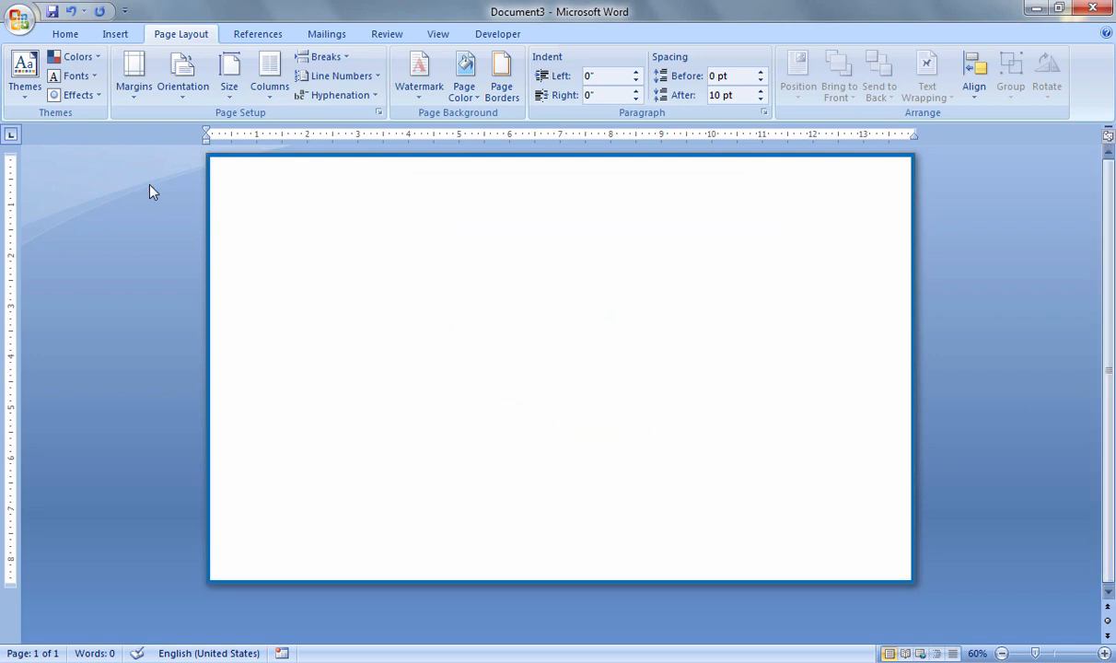
Step: Draw a rectangle across the full page width near the page's upper edge, about 13.97" wide and 1.35" high
{"action": "left_click", "coordinate": [118, 34]}
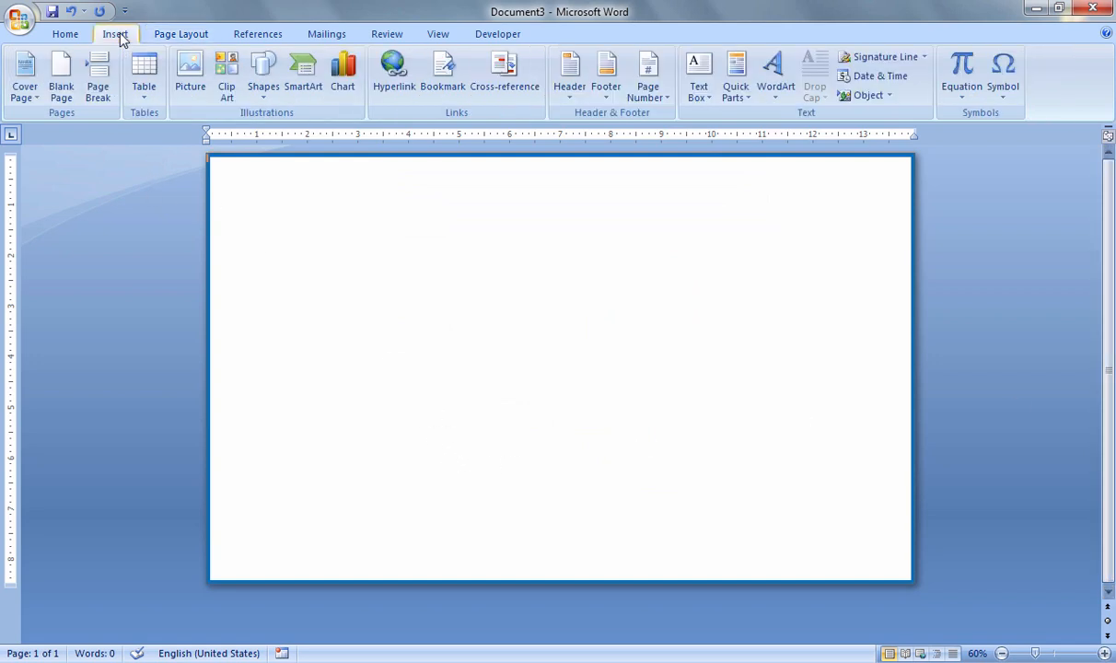
{"action": "left_click", "coordinate": [263, 88]}
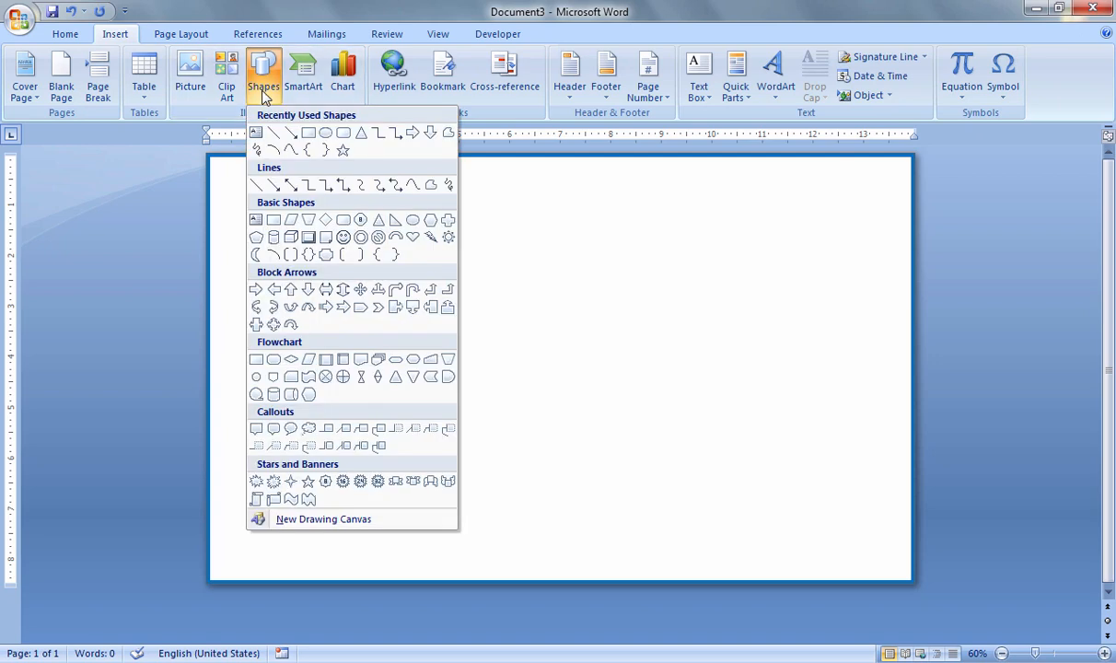
{"action": "left_click", "coordinate": [274, 219]}
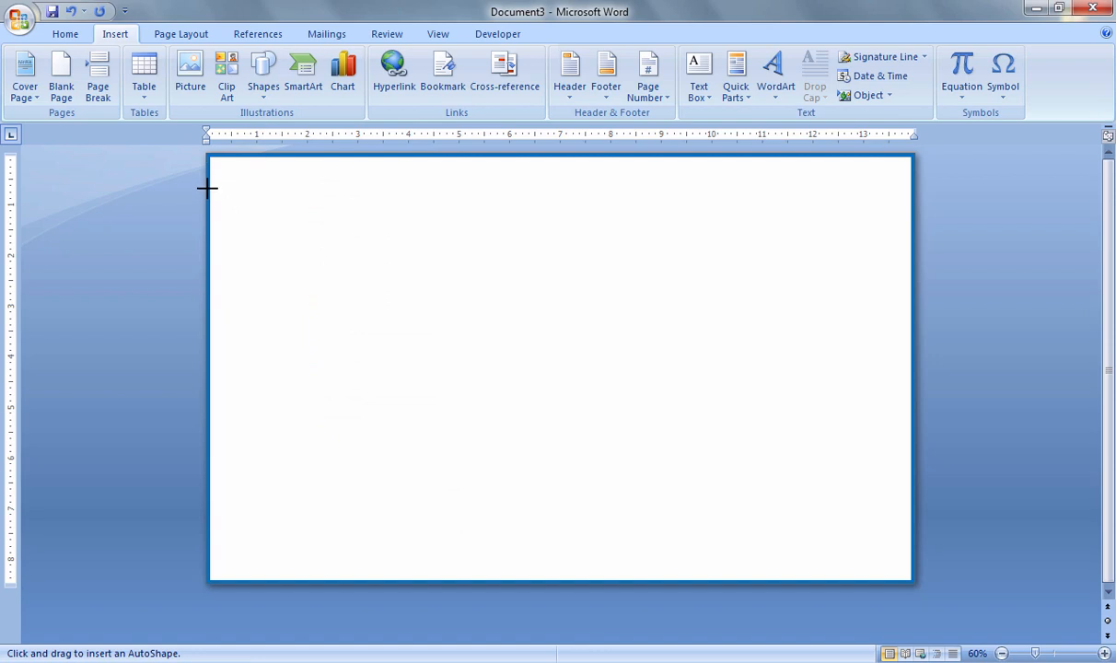
{"action": "mouse_move", "coordinate": [207, 187]}
{"action": "left_mouse_down"}
{"action": "mouse_move", "coordinate": [230, 207]}
{"action": "mouse_move", "coordinate": [762, 266]}
{"action": "mouse_move", "coordinate": [908, 244]}
{"action": "mouse_move", "coordinate": [914, 255]}
{"action": "mouse_move", "coordinate": [903, 249]}
{"action": "left_mouse_up"}
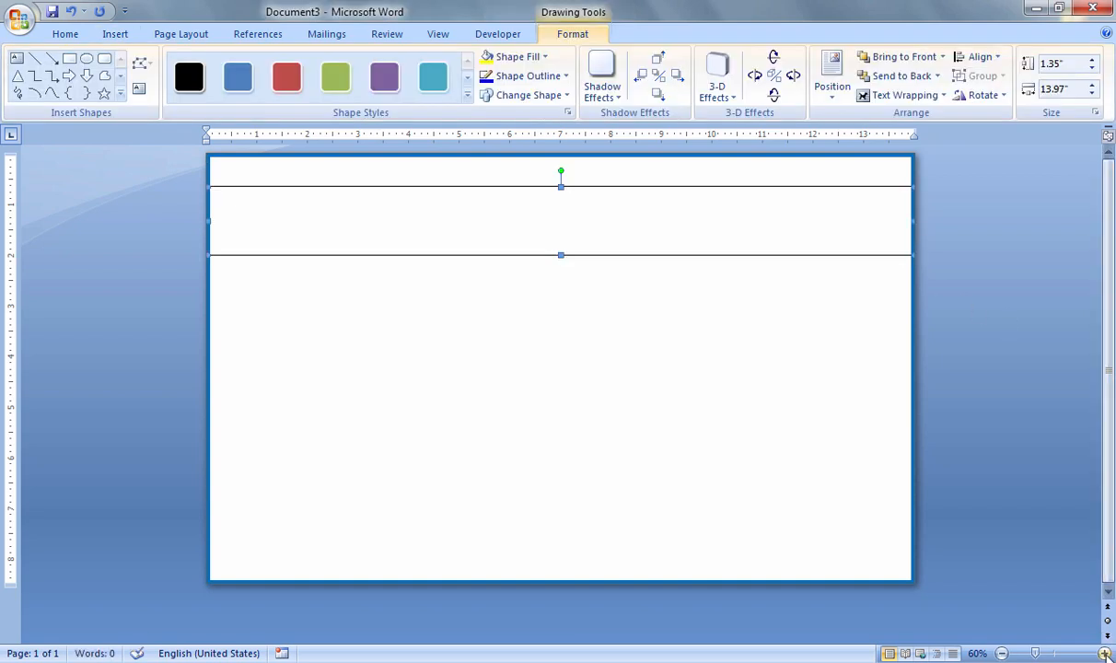
Step: Draw an ellipse about 2.01" high over the rectangle's lower edge and stretch it to the full page width of about 13.97"
{"action": "left_click", "coordinate": [1104, 653]}
{"action": "left_click", "coordinate": [1104, 653]}
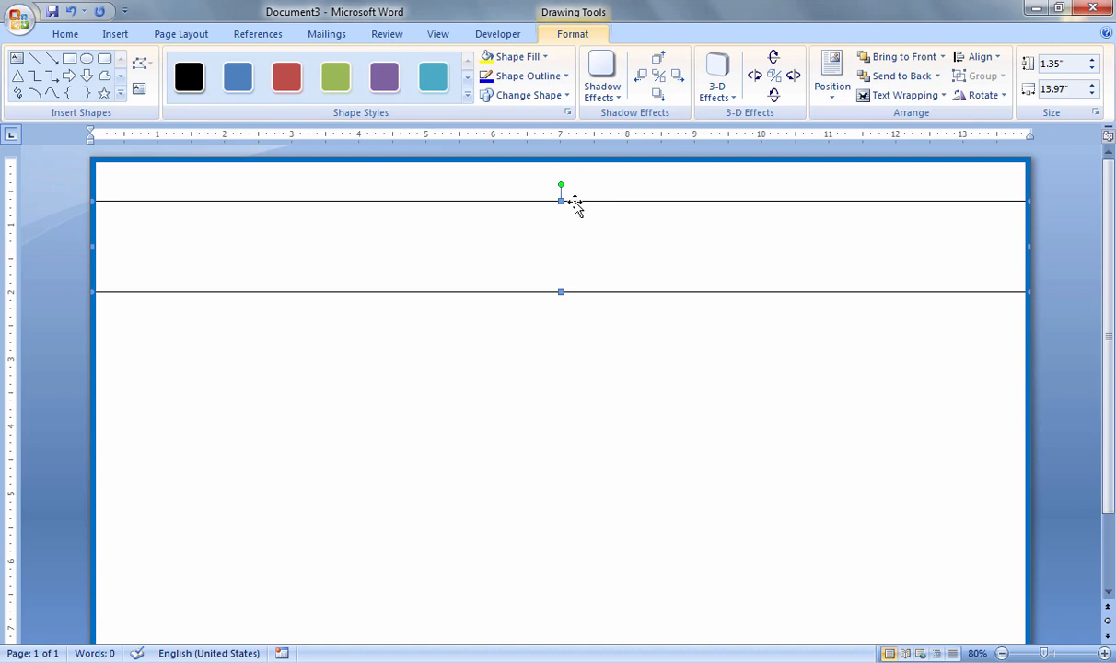
{"action": "left_click", "coordinate": [119, 94]}
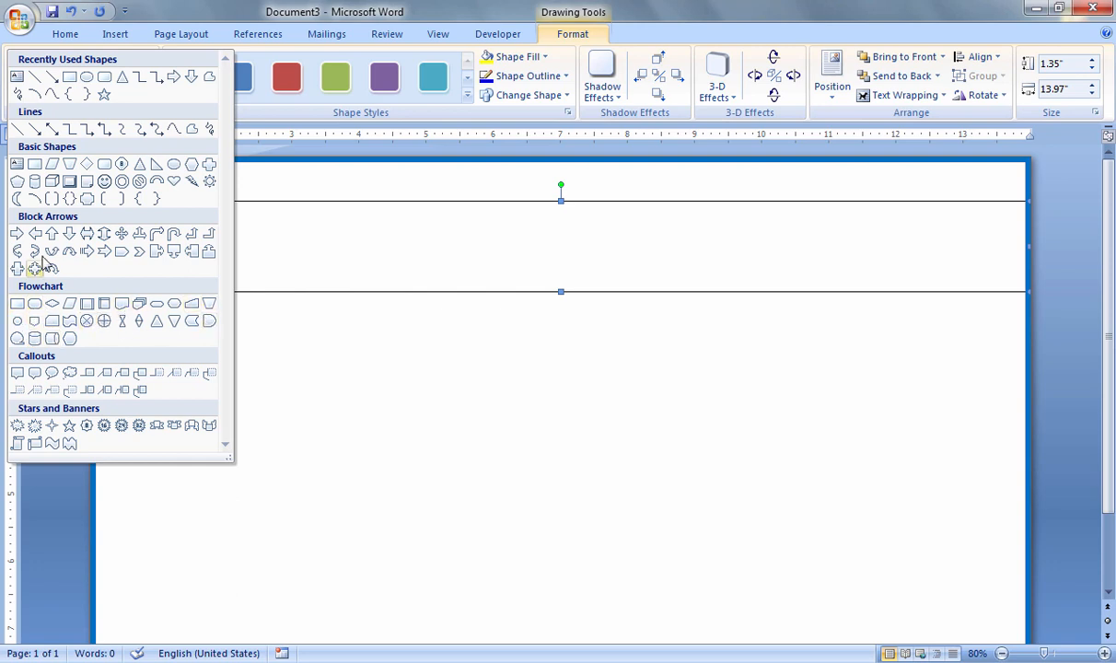
{"action": "left_click", "coordinate": [87, 79]}
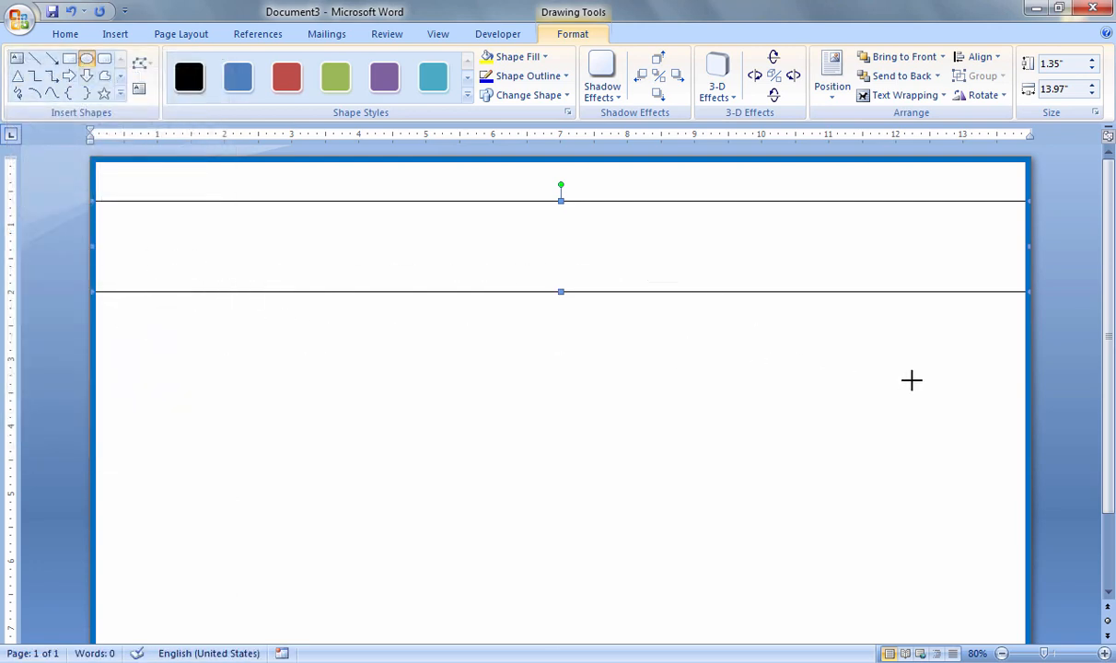
{"action": "mouse_move", "coordinate": [1040, 389]}
{"action": "left_mouse_down"}
{"action": "mouse_move", "coordinate": [1036, 374]}
{"action": "mouse_move", "coordinate": [1026, 403]}
{"action": "left_mouse_up"}
{"action": "left_click_drag", "start_coordinate": [508, 268], "coordinate": [508, 221]}
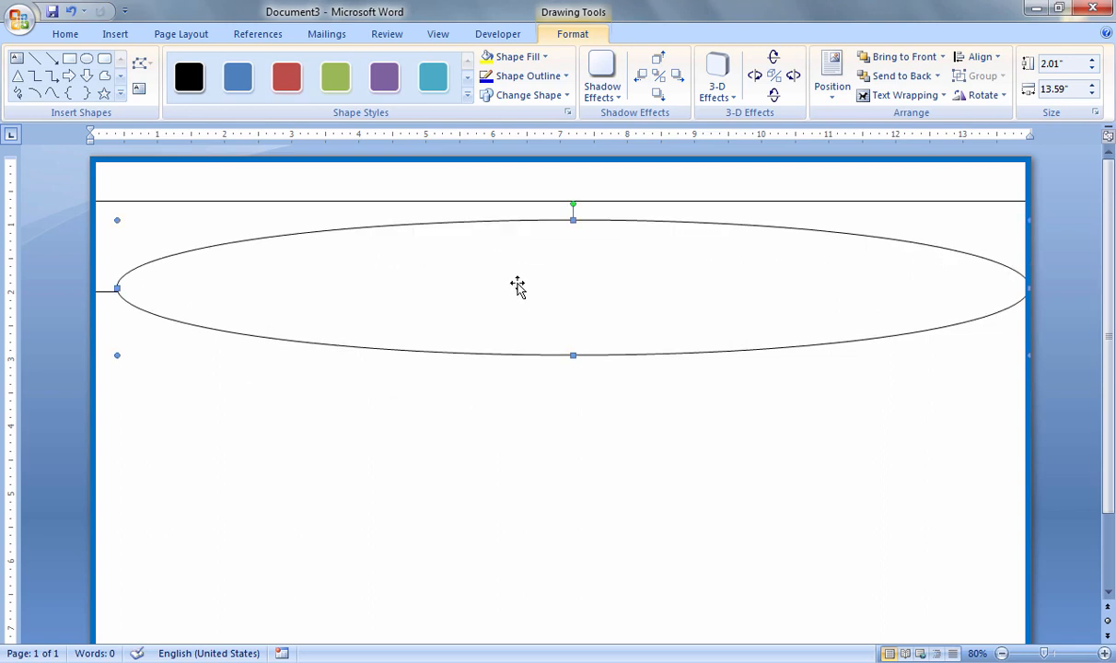
{"action": "left_click_drag", "start_coordinate": [115, 288], "coordinate": [91, 290]}
{"action": "key", "text": "ctrl+z"}
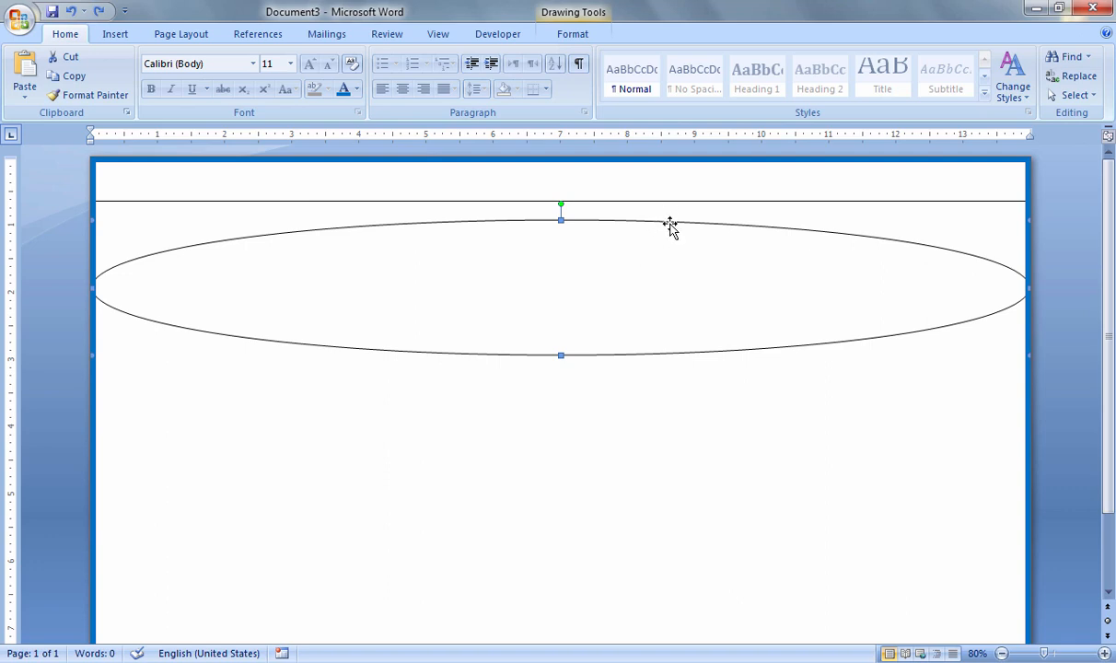
Step: Fill both the rectangle and the ellipse with standard Blue and remove their outlines
{"action": "left_click", "coordinate": [577, 37]}
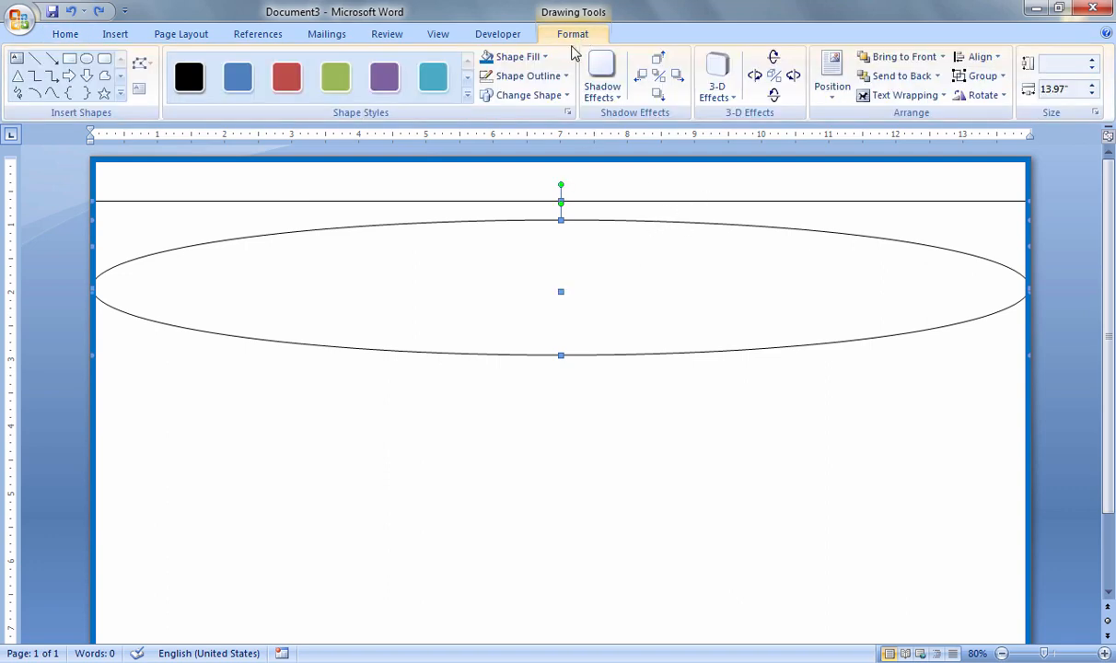
{"action": "left_click", "coordinate": [516, 56]}
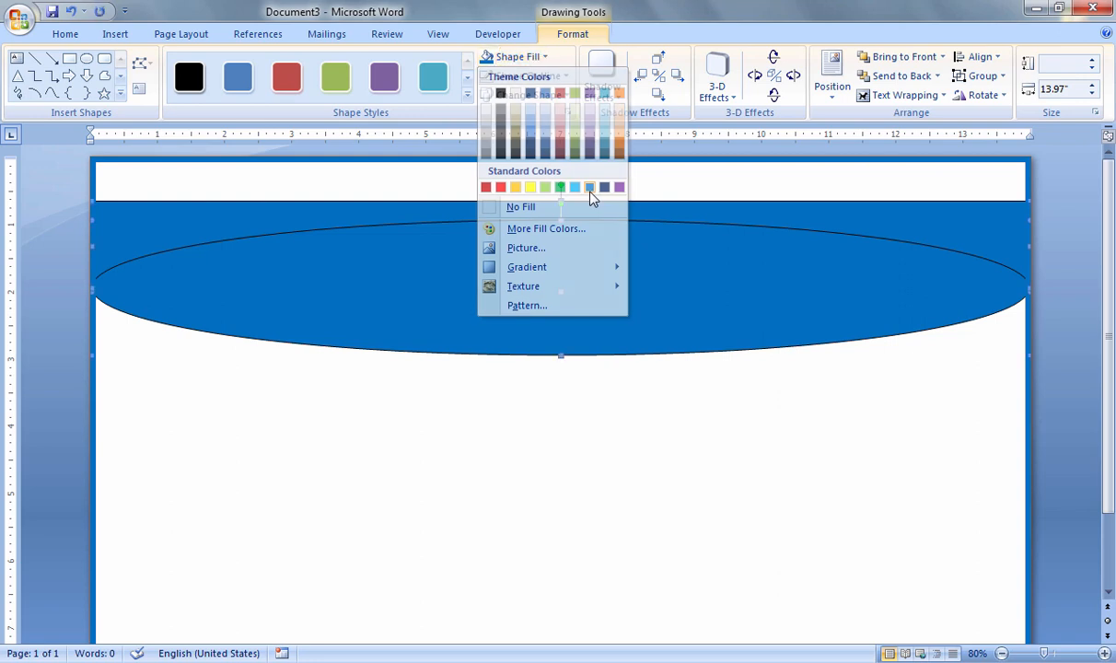
{"action": "left_click", "coordinate": [589, 188]}
{"action": "left_click", "coordinate": [560, 75]}
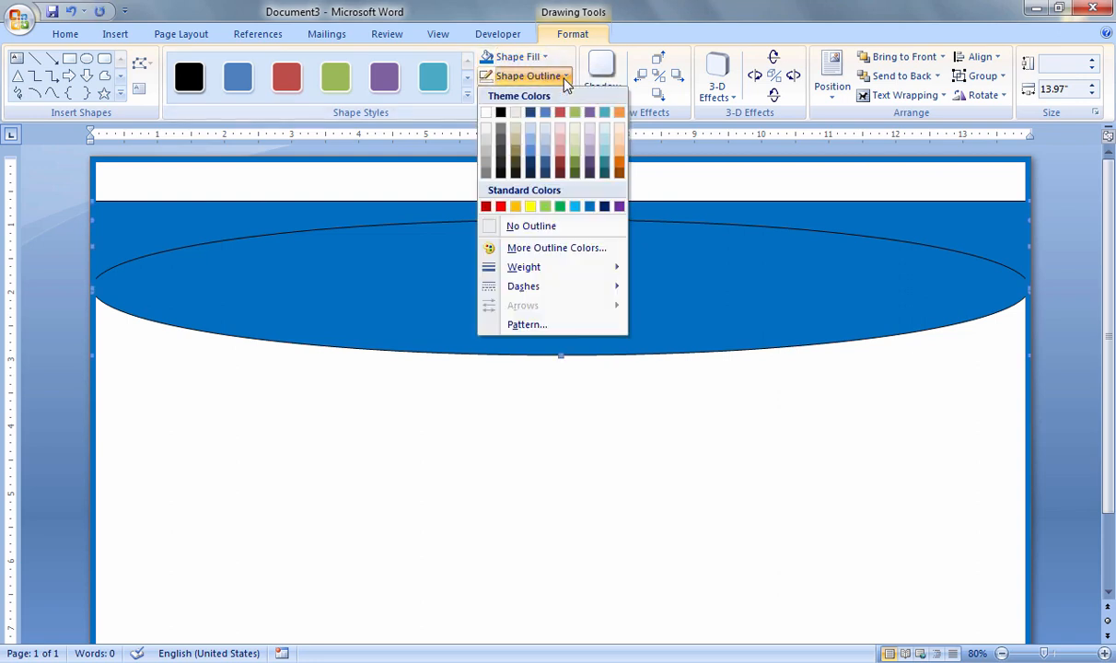
{"action": "left_click", "coordinate": [563, 234]}
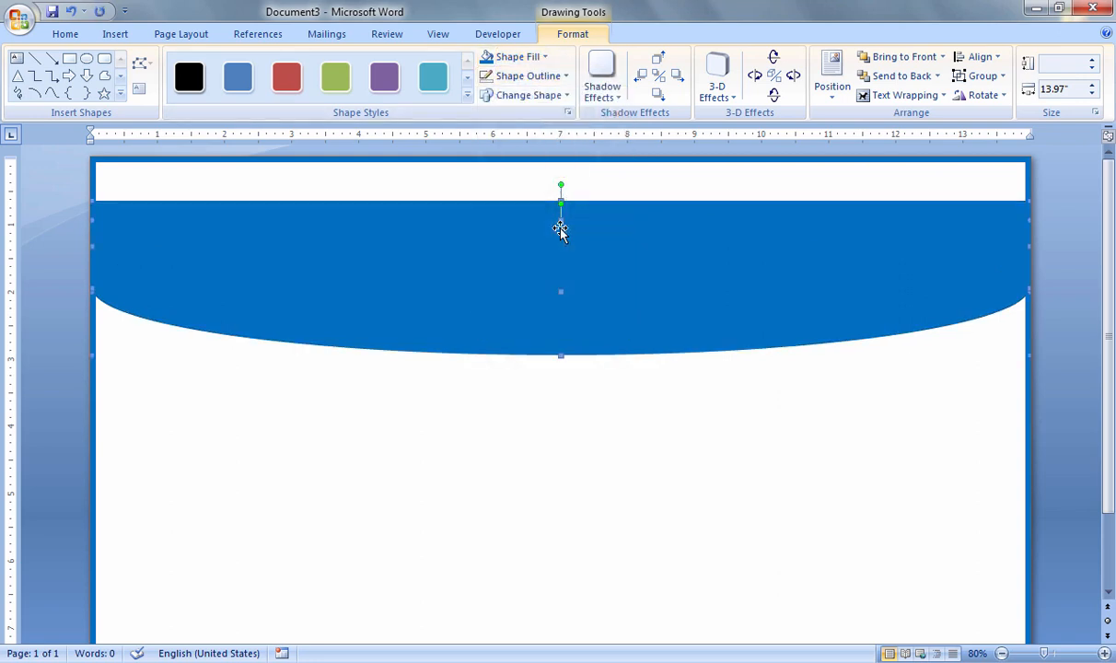
Step: Group the rectangle and the ellipse, and move the group up to the page's upper edge
{"action": "right_click", "coordinate": [518, 297]}
{"action": "mouse_move", "coordinate": [621, 373]}
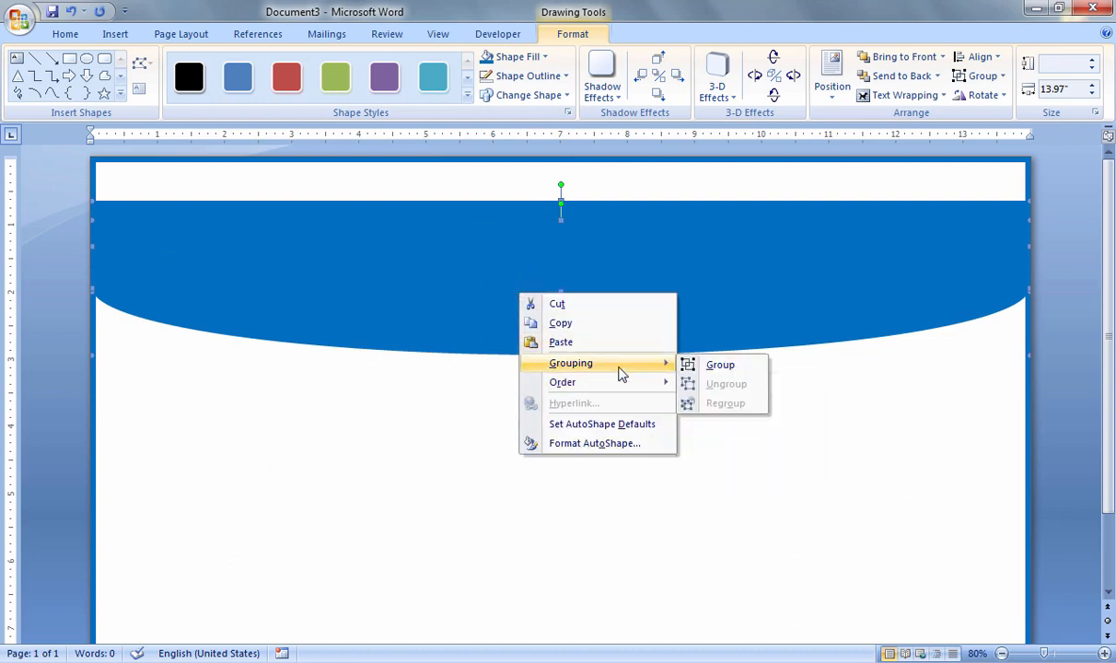
{"action": "left_click", "coordinate": [748, 371]}
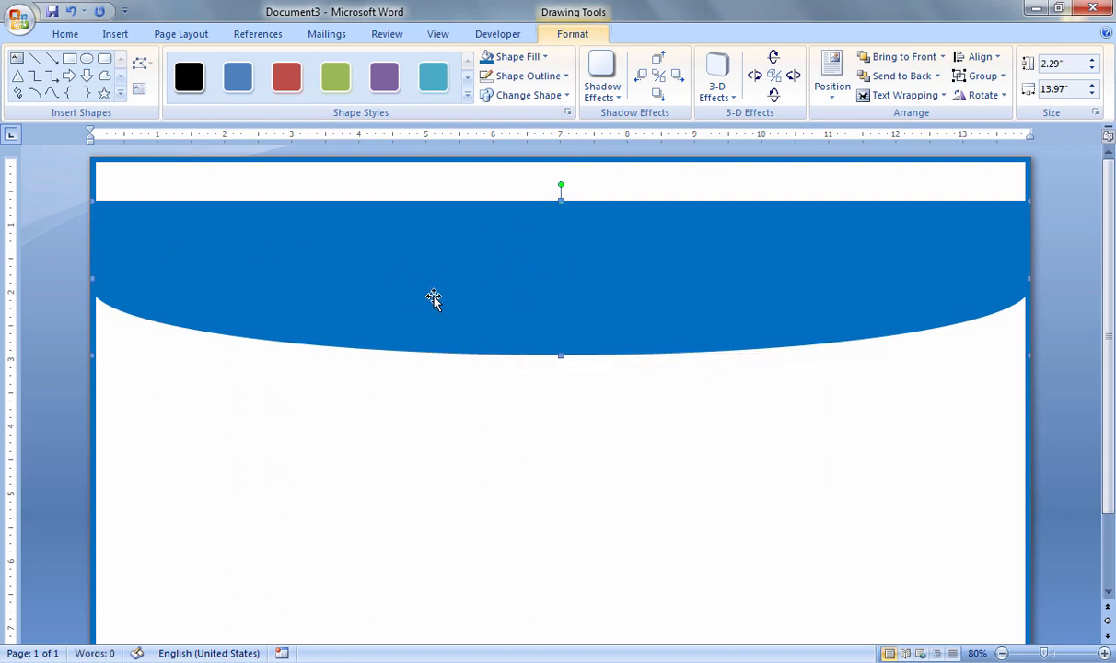
{"action": "left_click_drag", "start_coordinate": [529, 283], "coordinate": [531, 246]}
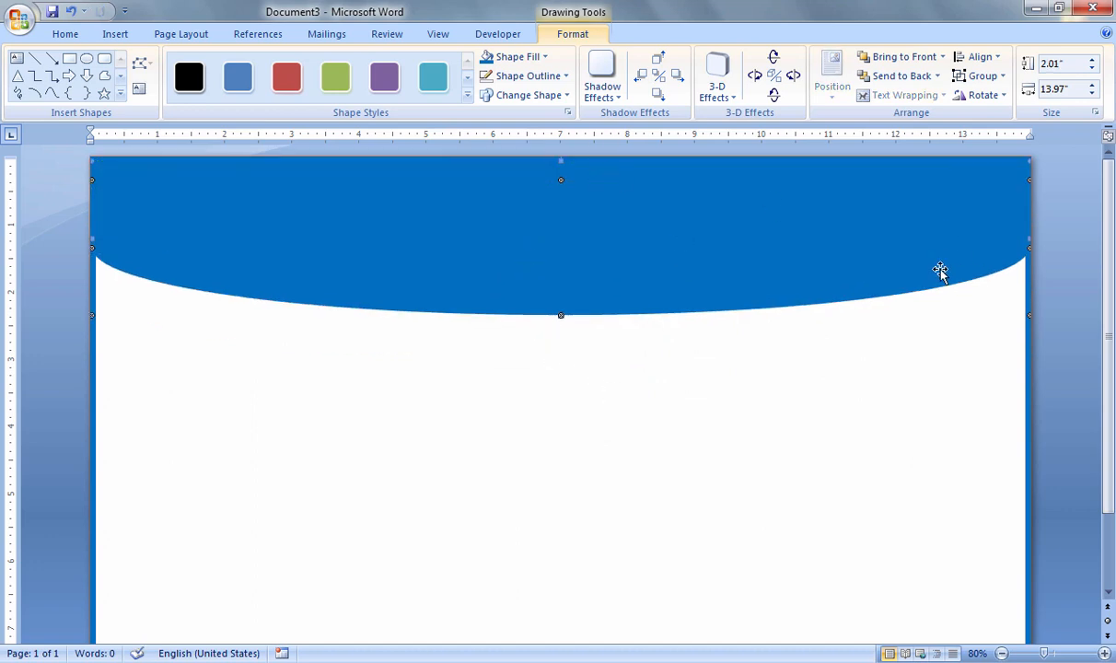
Step: Reduce the height of the grouped blue header shape to about 2" by raising its lower edge
{"action": "left_click", "coordinate": [371, 360]}
{"action": "left_click", "coordinate": [422, 222]}
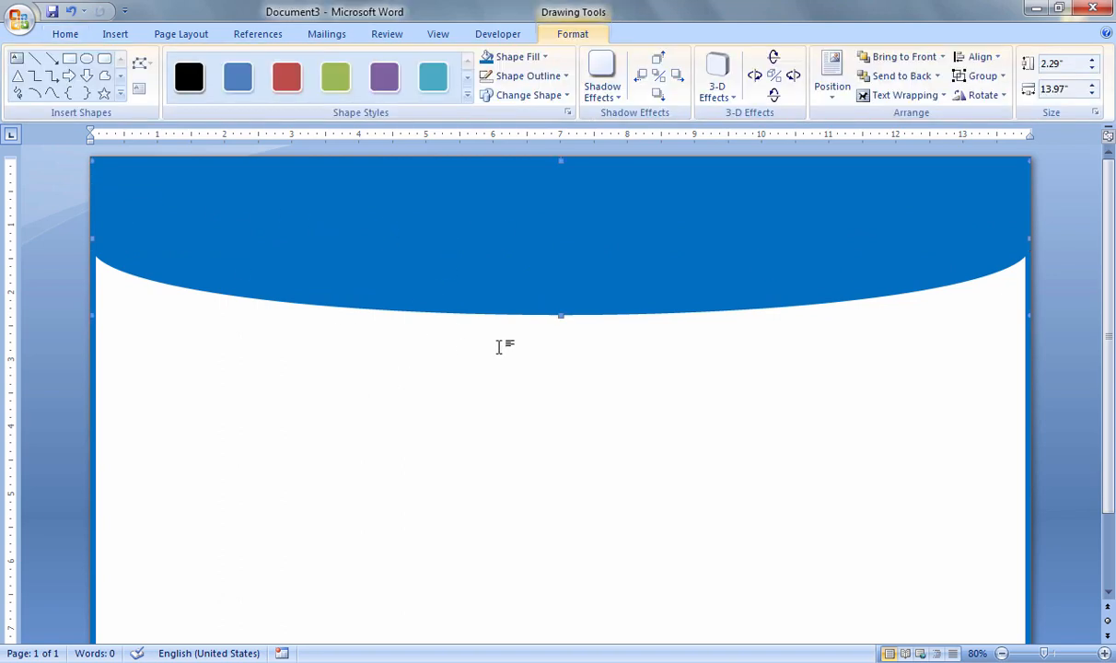
{"action": "left_click_drag", "start_coordinate": [561, 315], "coordinate": [563, 285]}
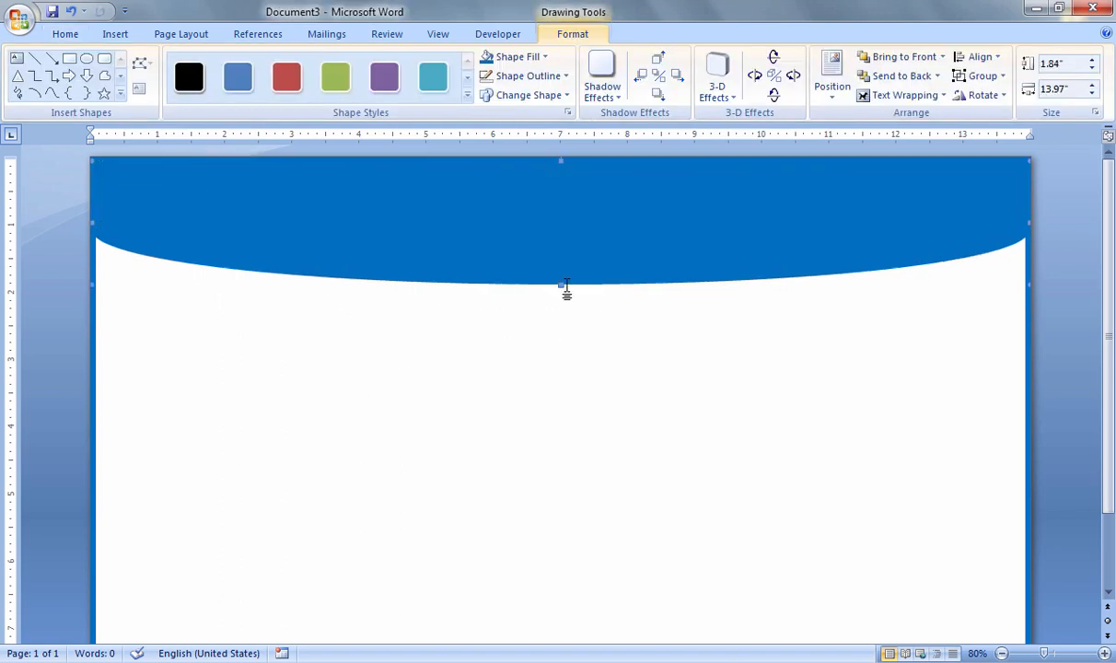
{"action": "left_click", "coordinate": [563, 293]}
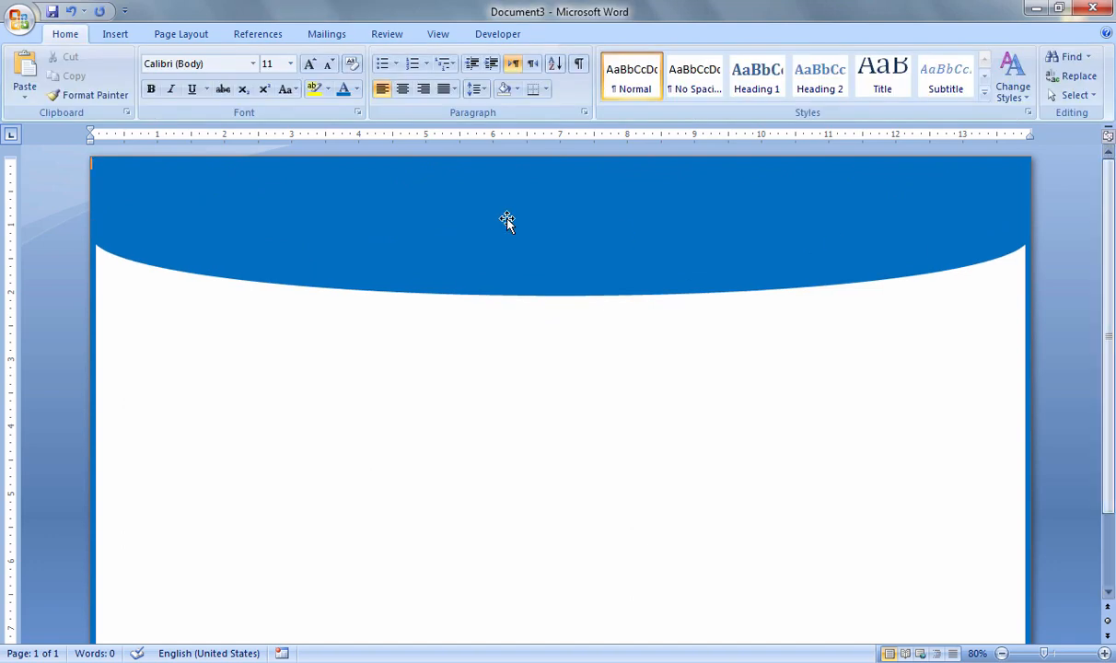
{"action": "left_click", "coordinate": [436, 209]}
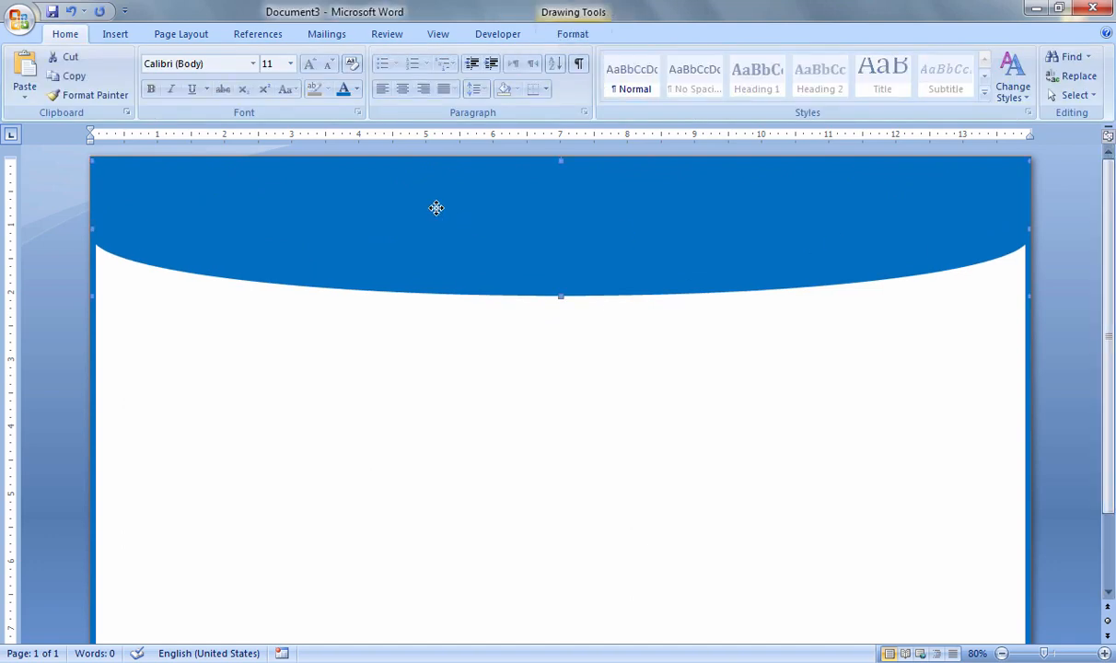
Step: Duplicate the grouped blue header shape and move the copy down near the page's lower edge
{"action": "right_click", "coordinate": [436, 205]}
{"action": "left_click", "coordinate": [460, 233]}
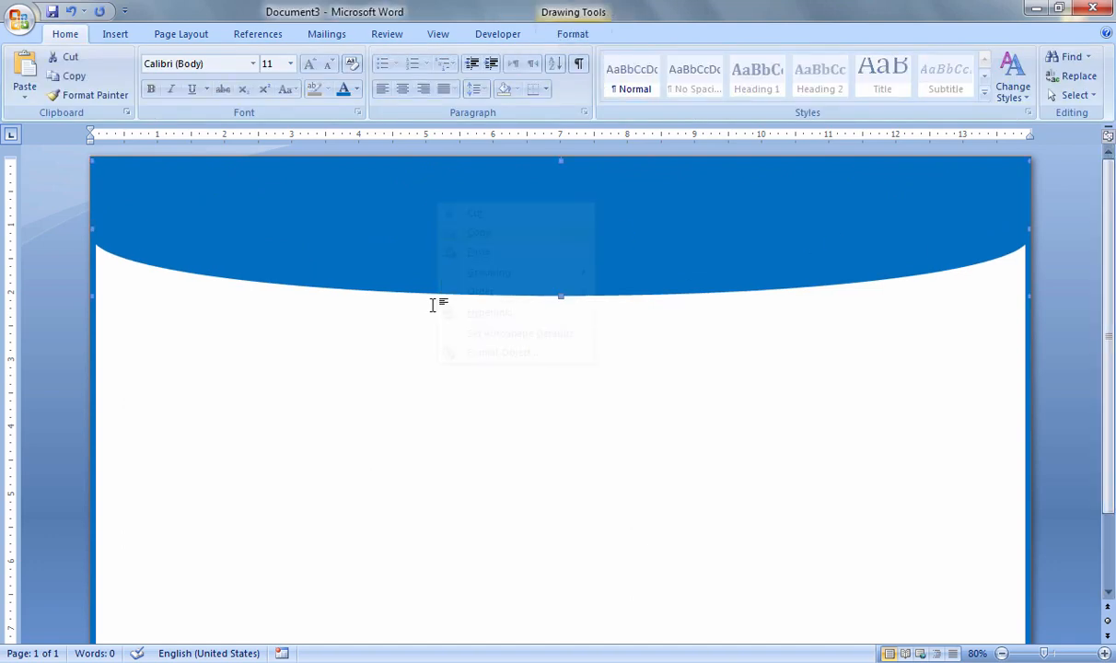
{"action": "right_click", "coordinate": [444, 191]}
{"action": "right_click", "coordinate": [315, 285]}
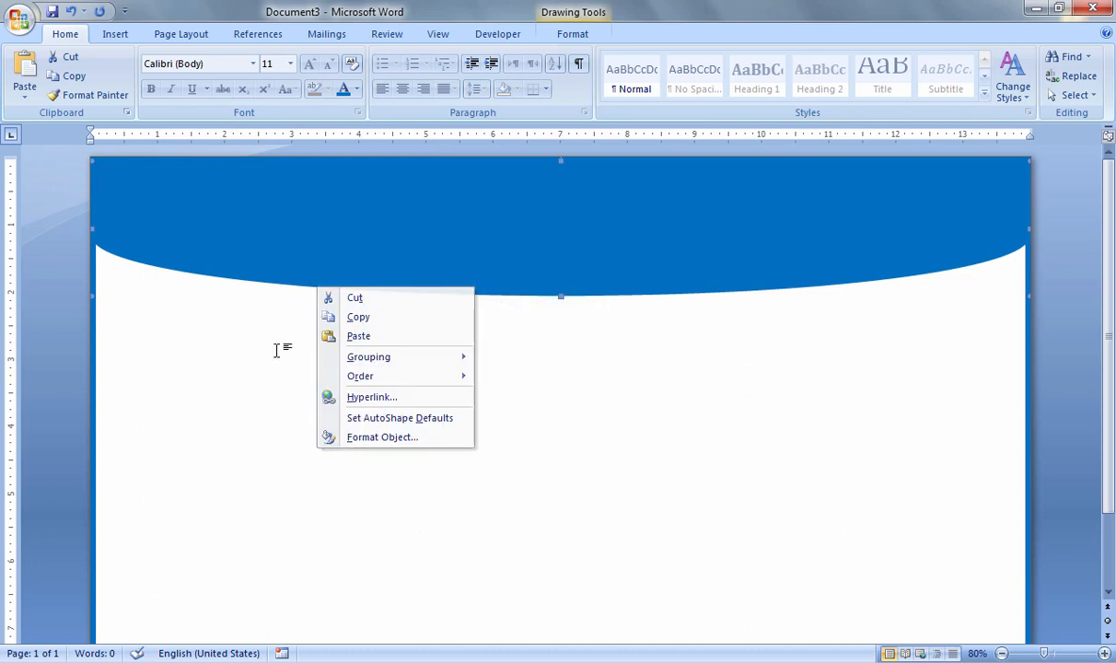
{"action": "right_click", "coordinate": [277, 350]}
{"action": "left_click", "coordinate": [340, 401]}
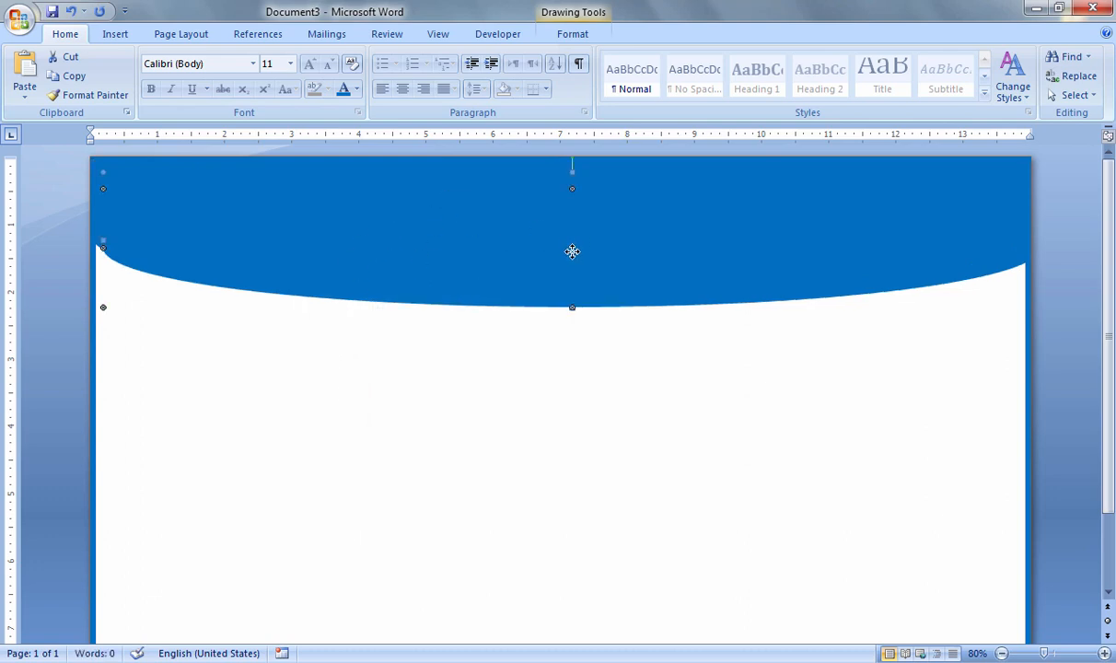
{"action": "left_click_drag", "start_coordinate": [573, 251], "coordinate": [572, 542]}
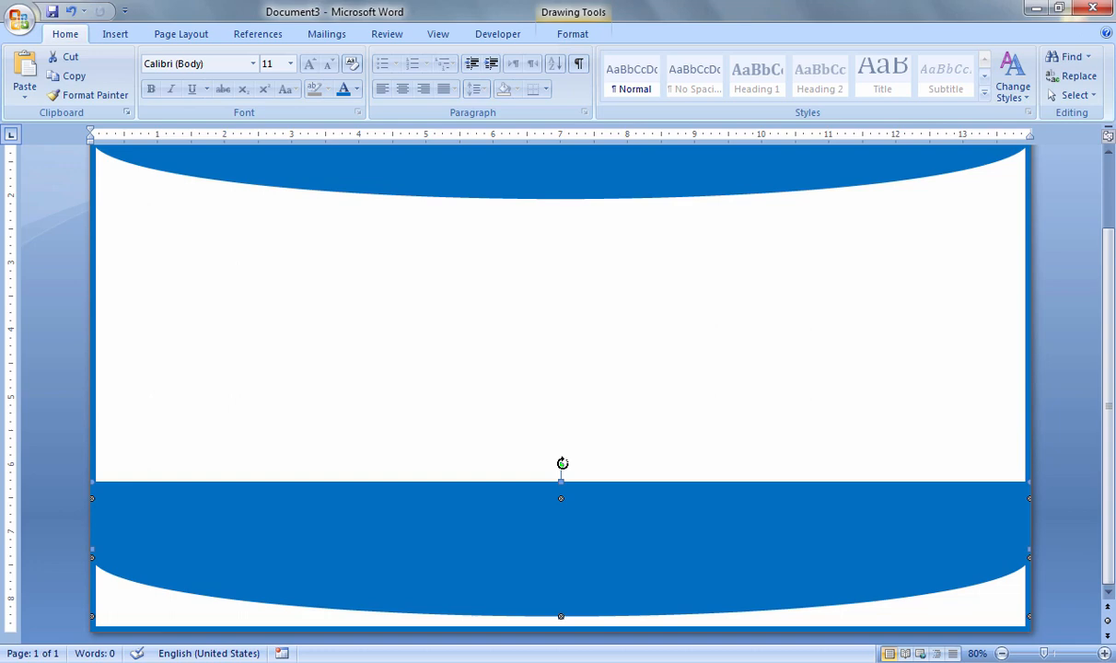
Step: Rotate the copied shape upside down and nudge it flush with the page's lower edge as a footer
{"action": "left_click_drag", "start_coordinate": [563, 465], "coordinate": [586, 512]}
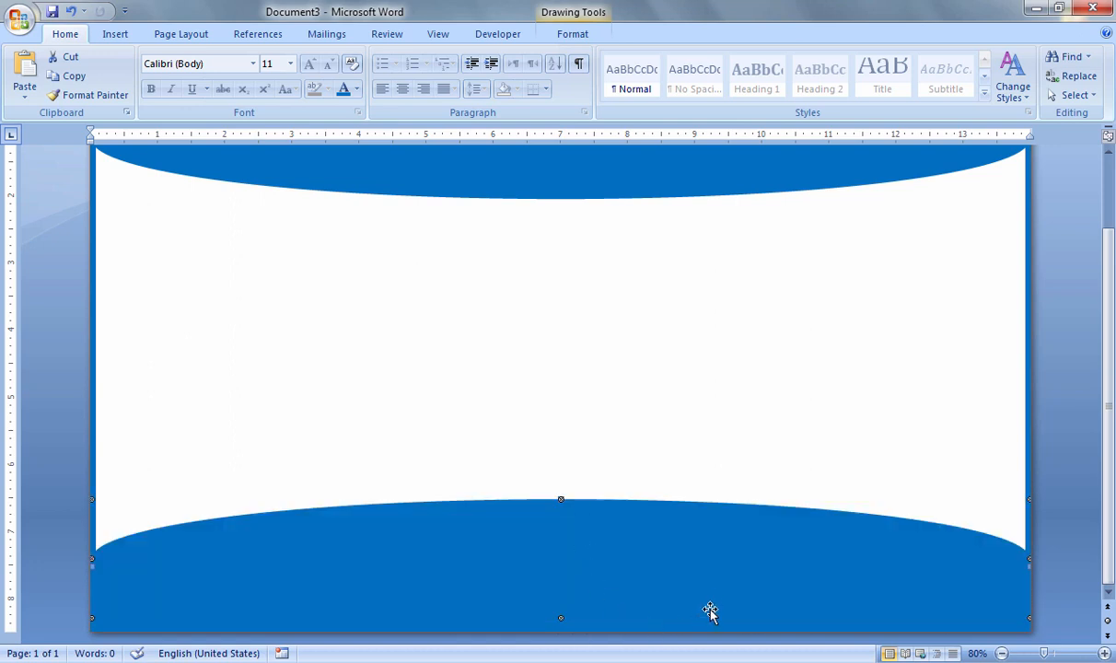
{"action": "key", "text": "ctrl+Down"}
{"action": "key", "text": "ctrl+Down"}
{"action": "key", "text": "ctrl+Up"}
{"action": "key", "text": "ctrl+Up"}
{"action": "key", "text": "ctrl+Up"}
{"action": "key", "text": "ctrl+Up"}
{"action": "key", "text": "ctrl+Up"}
{"action": "key", "text": "ctrl+Up"}
{"action": "key", "text": "ctrl+Up"}
{"action": "key", "text": "ctrl+Up"}
{"action": "key", "text": "ctrl+Up"}
{"action": "key", "text": "ctrl+Up"}
{"action": "key", "text": "ctrl+Up"}
{"action": "key", "text": "ctrl+Up"}
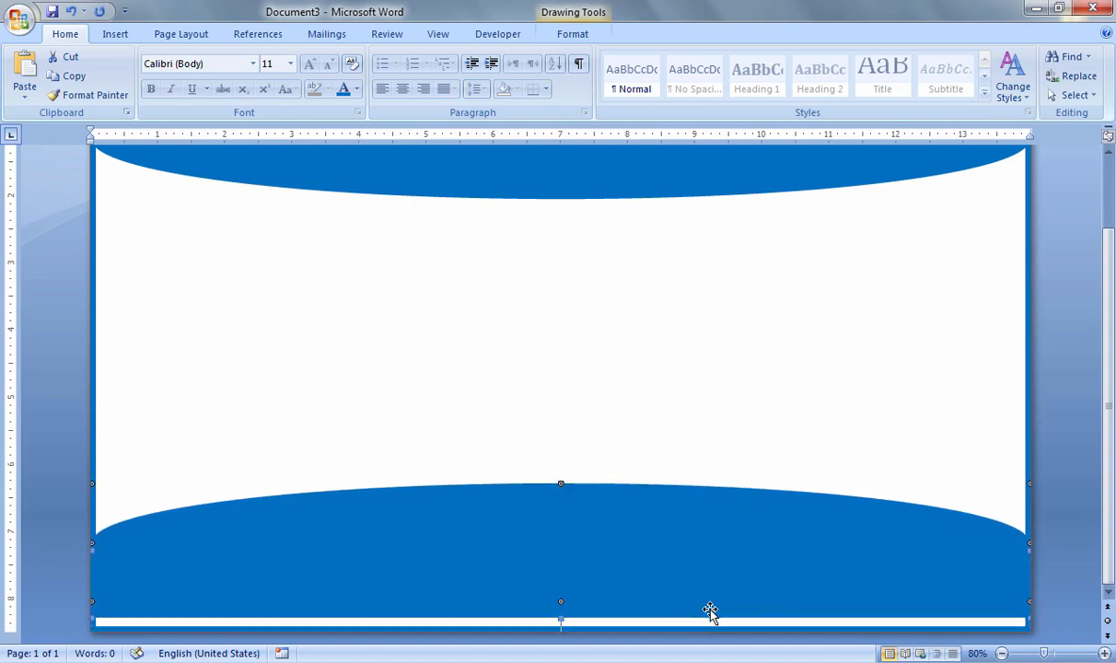
{"action": "key", "text": "ctrl+Down"}
{"action": "key", "text": "ctrl+Down"}
{"action": "key", "text": "ctrl+Down"}
{"action": "key", "text": "ctrl+Down"}
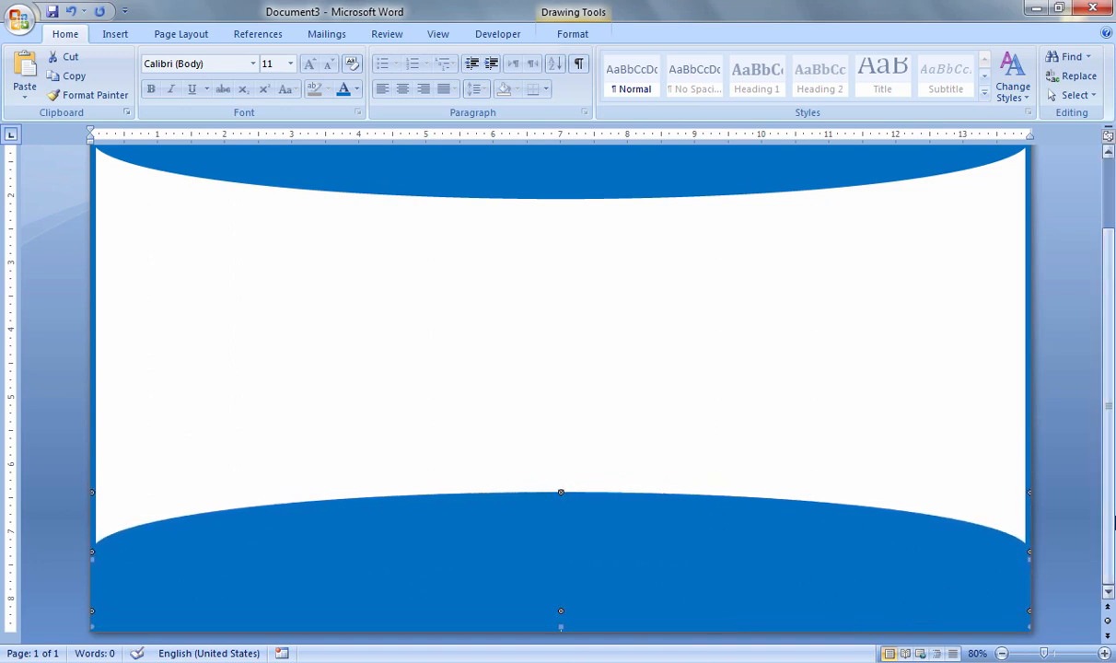
Step: Nudge the blue footer shape slightly further down so less of it rises into the page
{"action": "scroll", "coordinate": [1111, 474], "scroll_direction": "up", "scroll_amount": 2}
{"action": "left_click_drag", "start_coordinate": [1115, 476], "coordinate": [1114, 521]}
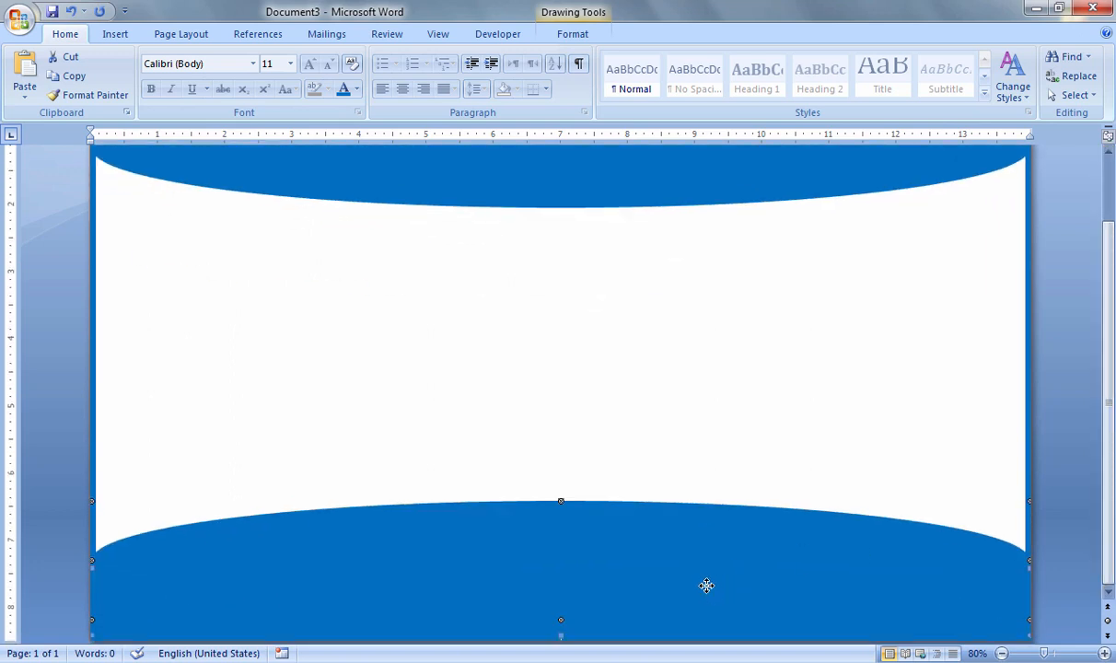
{"action": "key", "text": "Down"}
{"action": "key", "text": "Down"}
{"action": "key", "text": "Down"}
{"action": "key", "text": "Down"}
{"action": "key", "text": "Down"}
{"action": "key", "text": "Down"}
{"action": "key", "text": "Down"}
{"action": "key", "text": "Down"}
{"action": "key", "text": "Down"}
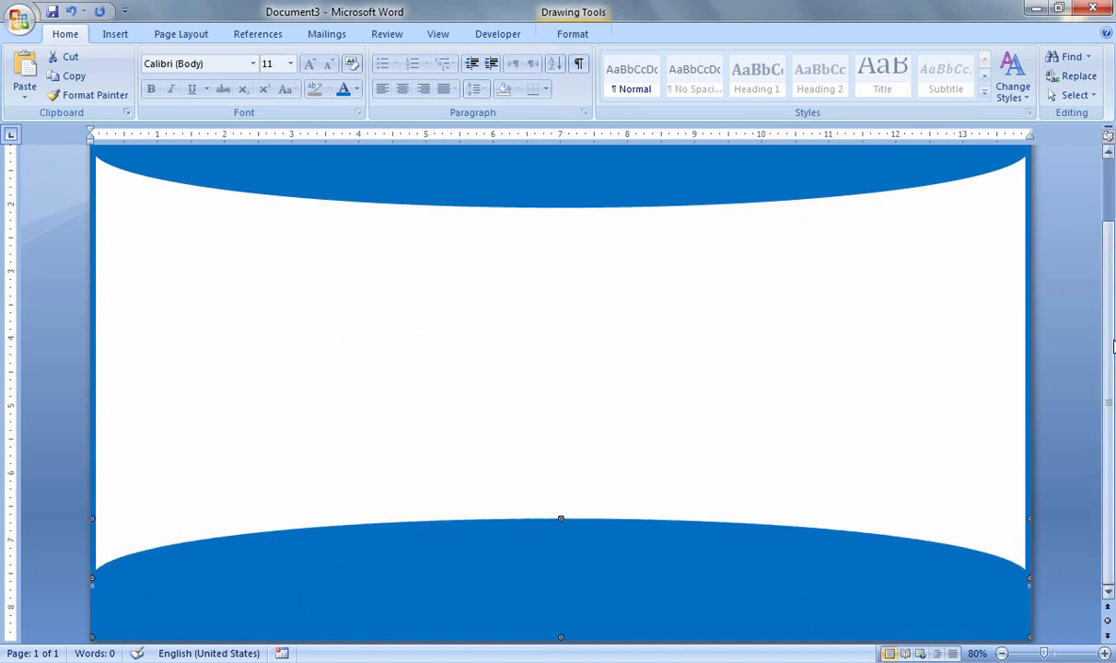
{"action": "left_click_drag", "start_coordinate": [1113, 343], "coordinate": [1113, 349]}
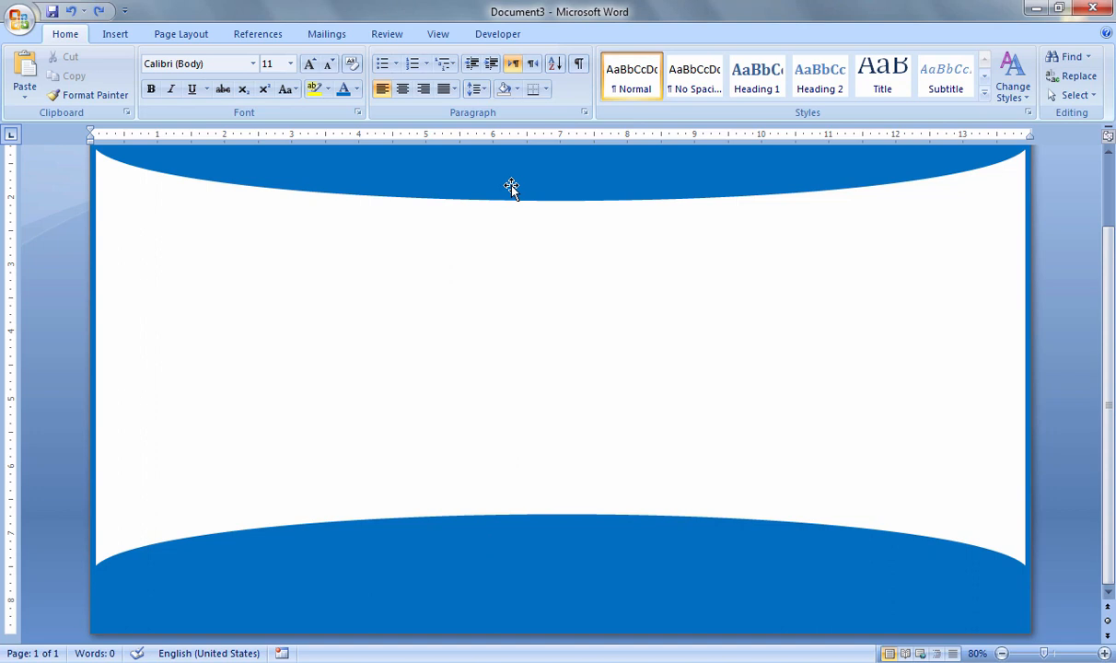
{"action": "scroll", "coordinate": [576, 555], "scroll_direction": "up", "scroll_amount": 3}
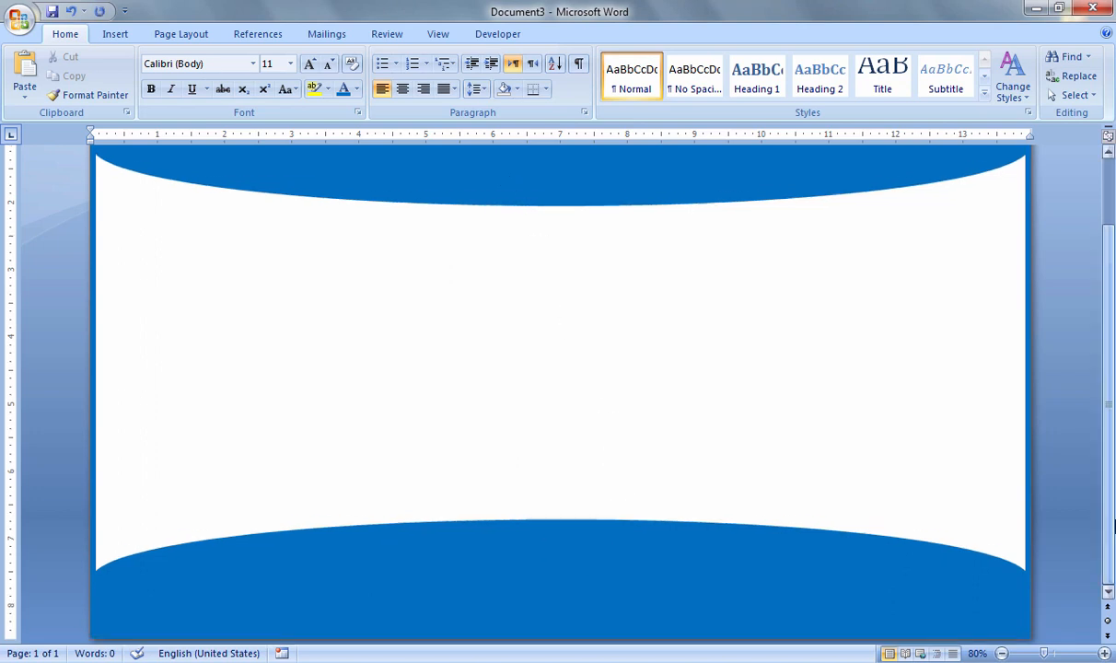
Step: Draw a text box about 1.51" high and 10.13" wide over the blue header
{"action": "left_click", "coordinate": [117, 34]}
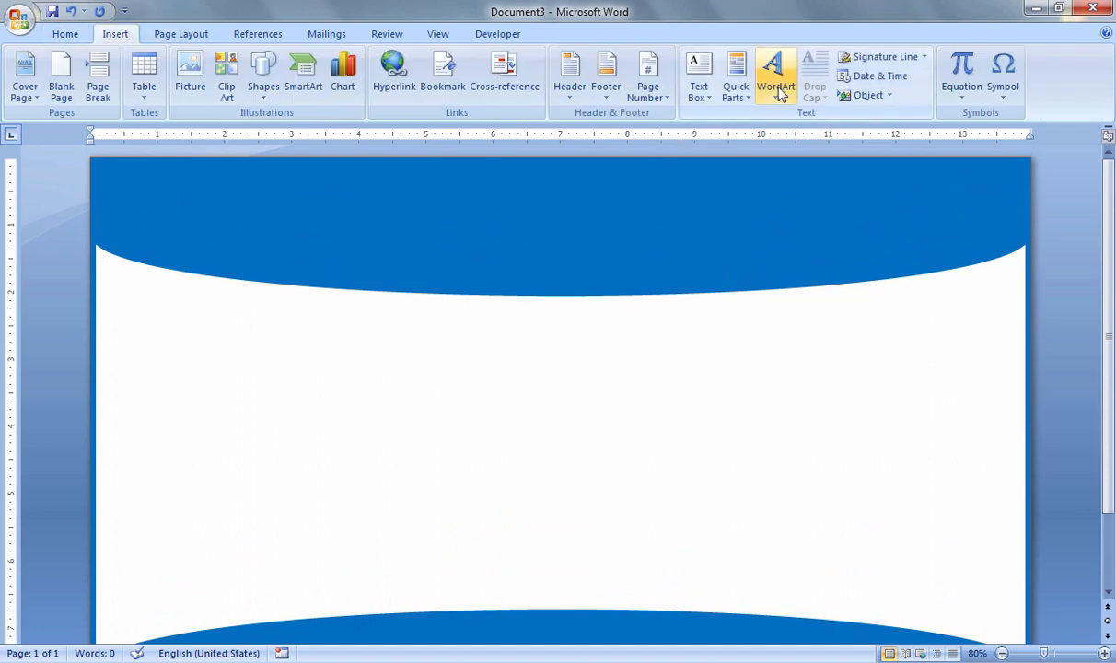
{"action": "left_click", "coordinate": [264, 92]}
{"action": "left_click", "coordinate": [256, 133]}
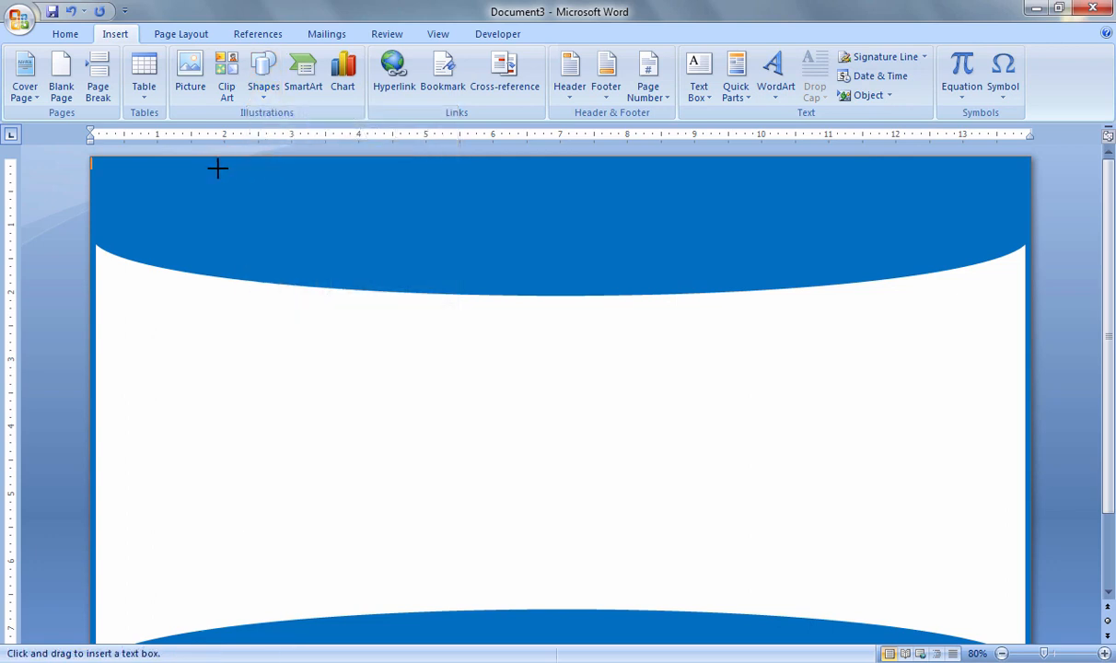
{"action": "left_click_drag", "start_coordinate": [218, 168], "coordinate": [898, 270]}
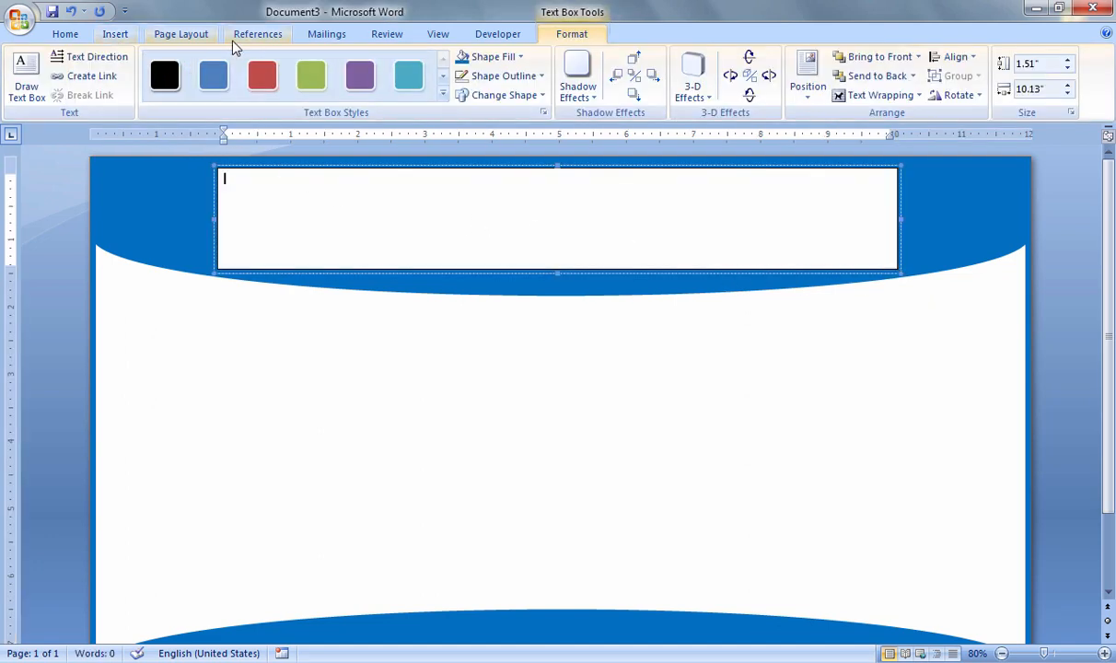
Step: Insert WordArt style 1 reading "STUDENT IDENTITY CARD" inside the header text box
{"action": "left_click", "coordinate": [116, 34]}
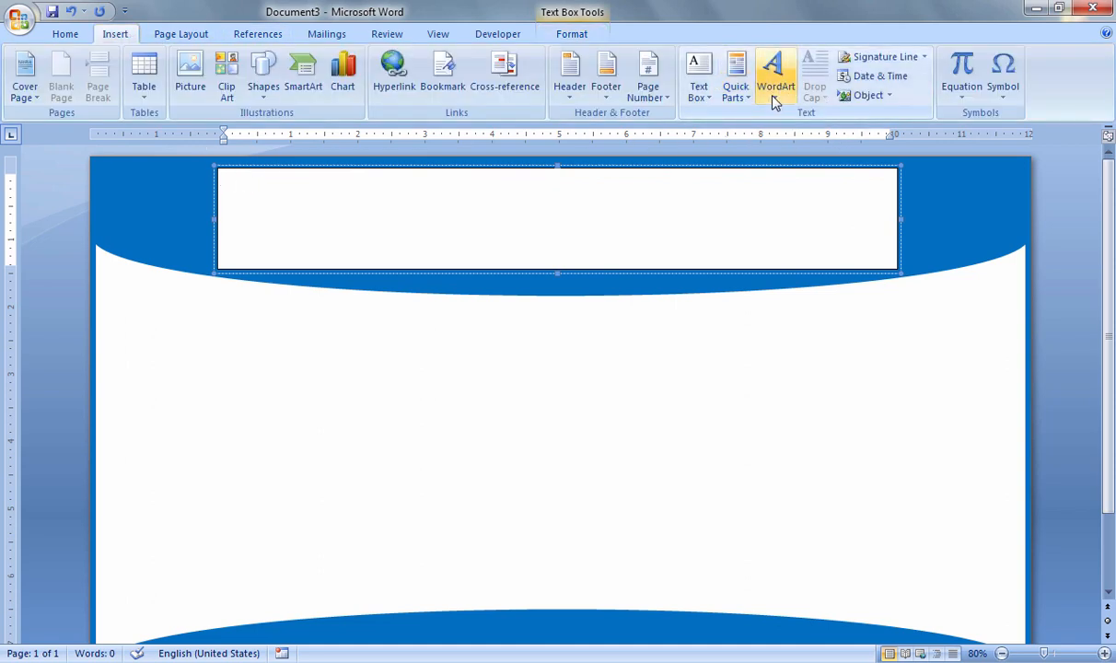
{"action": "left_click", "coordinate": [775, 100]}
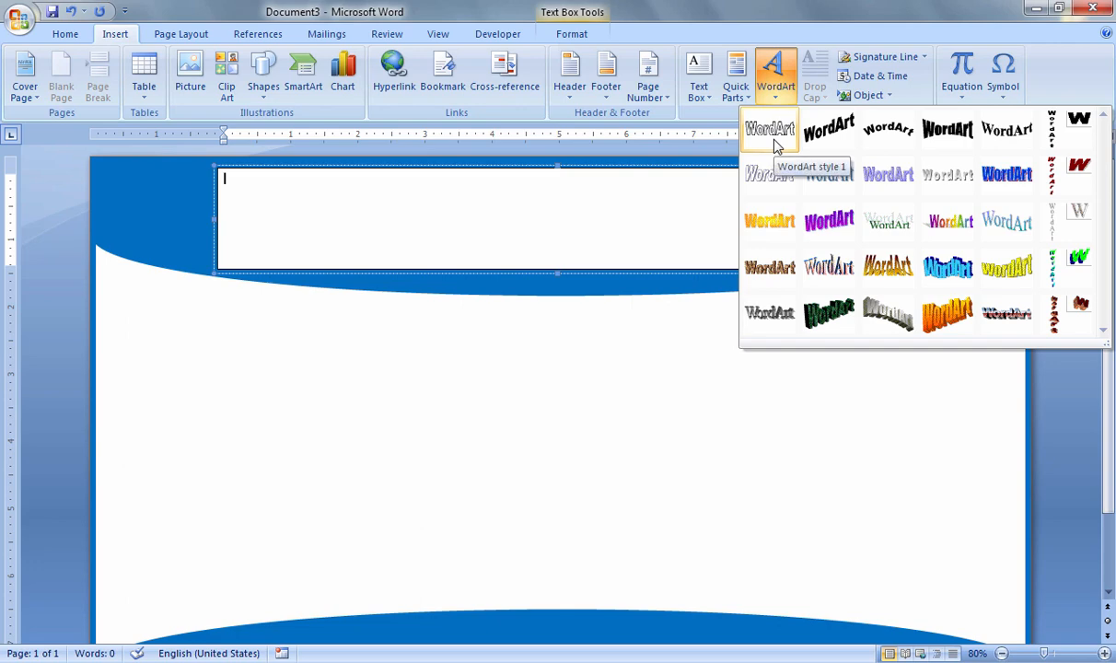
{"action": "left_click", "coordinate": [770, 130]}
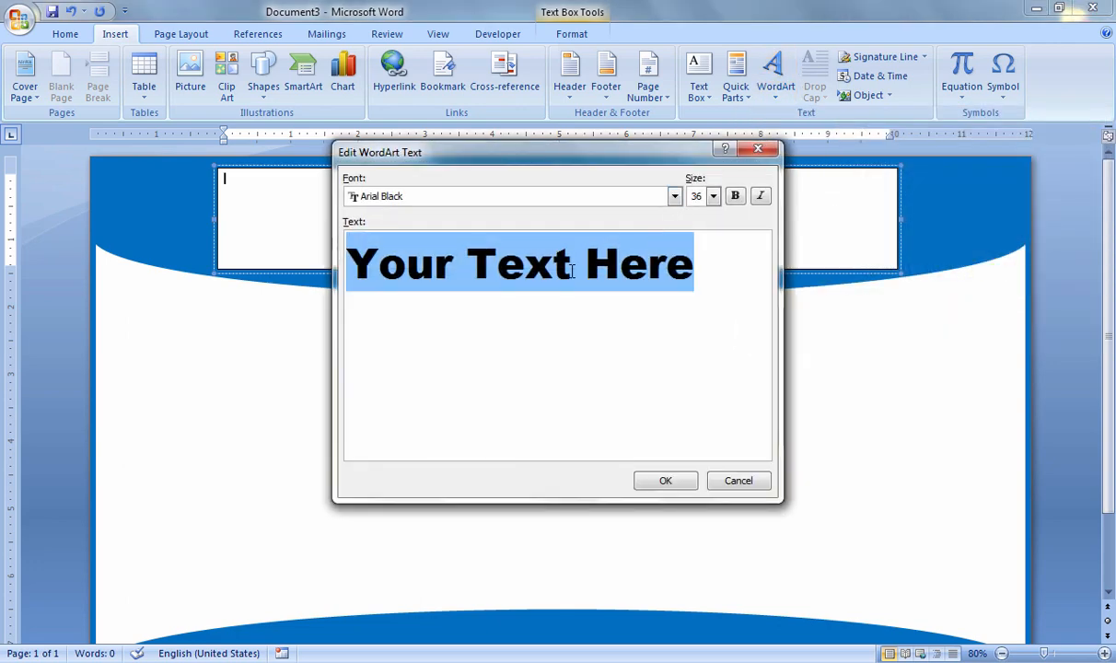
{"action": "type", "text": "st"}
{"action": "key", "text": "BackSpace"}
{"action": "key", "text": "BackSpace"}
{"action": "type", "text": "t"}
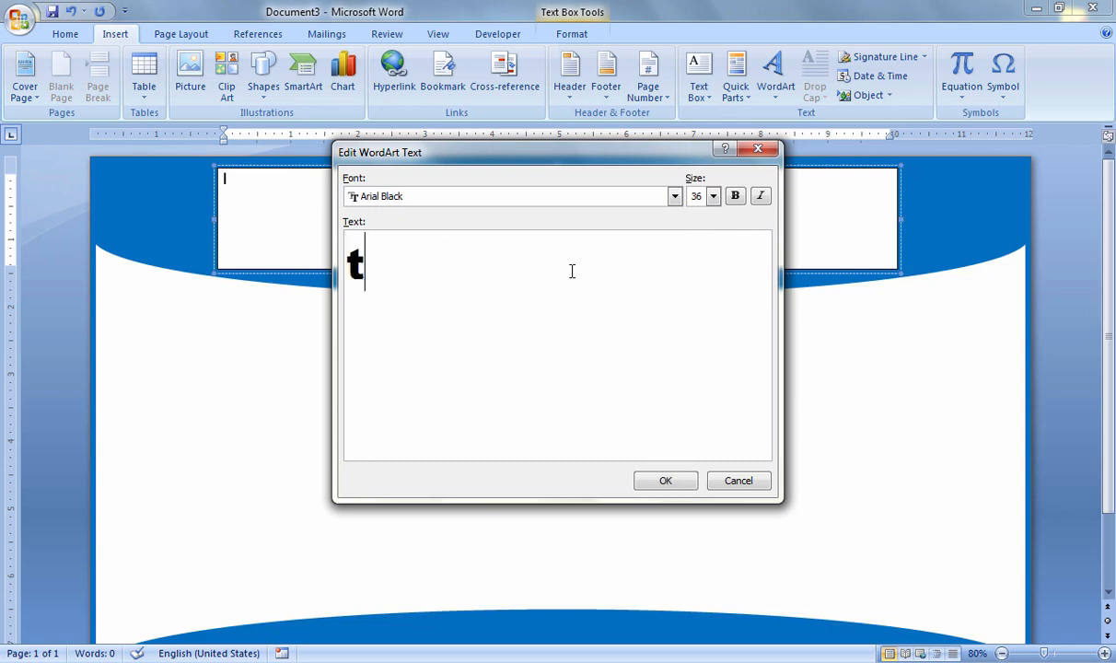
{"action": "key", "text": "BackSpace"}
{"action": "type", "text": "stu"}
{"action": "key", "text": "BackSpace"}
{"action": "key", "text": "BackSpace"}
{"action": "key", "text": "BackSpace"}
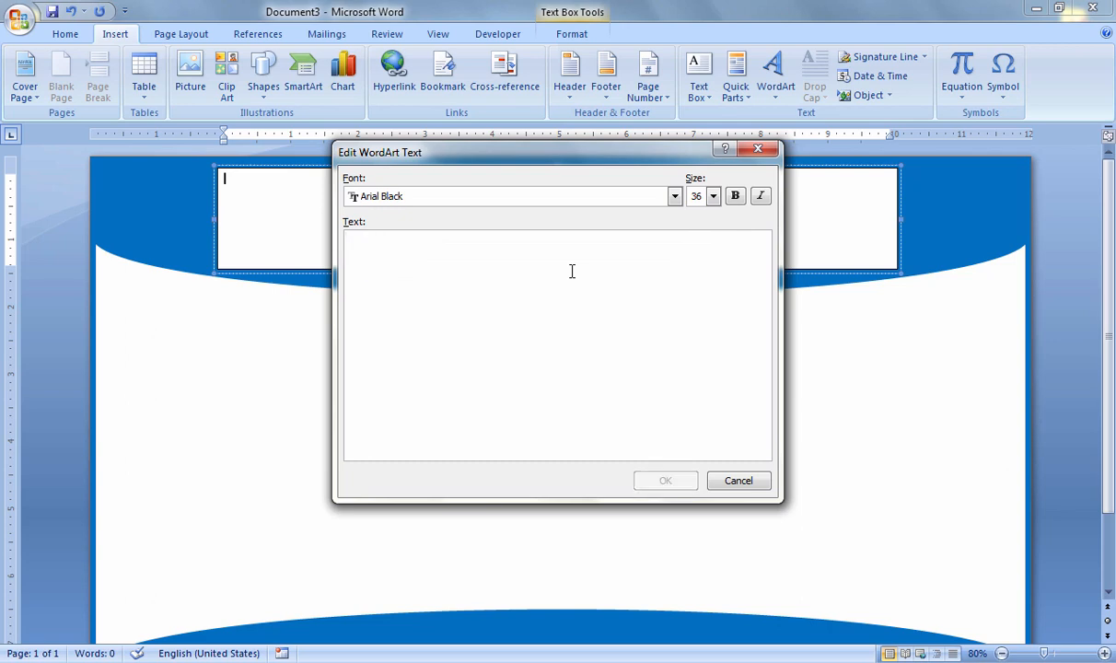
{"action": "type", "text": "STUDENT "}
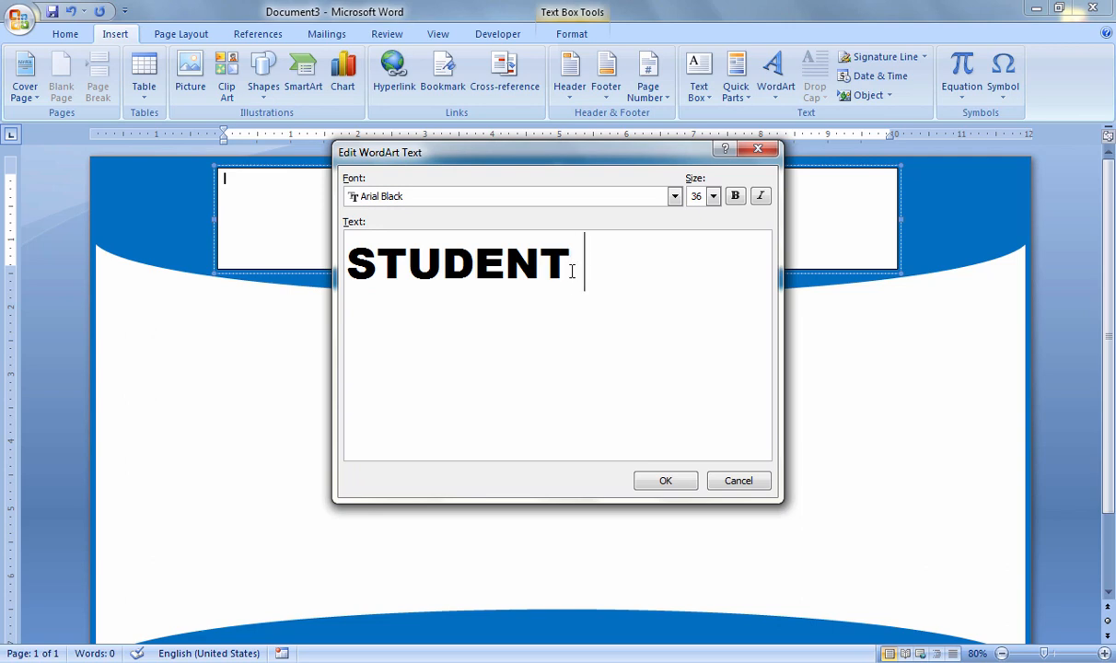
{"action": "type", "text": "IDENTITIY"}
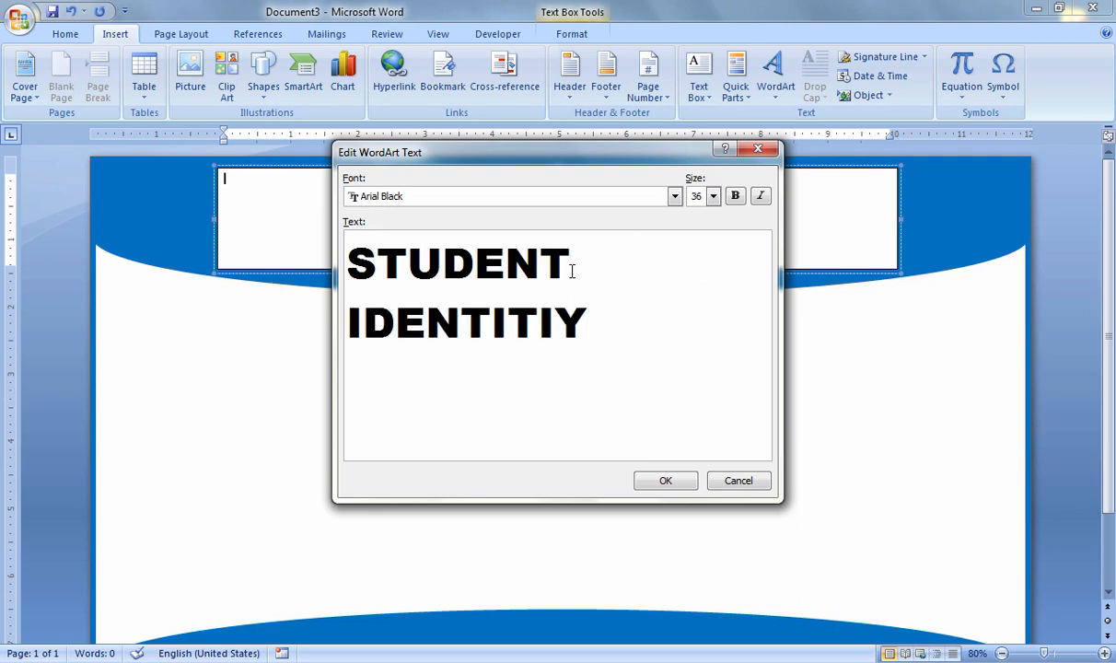
{"action": "key", "text": "BackSpace"}
{"action": "key", "text": "BackSpace"}
{"action": "type", "text": "Y CARD"}
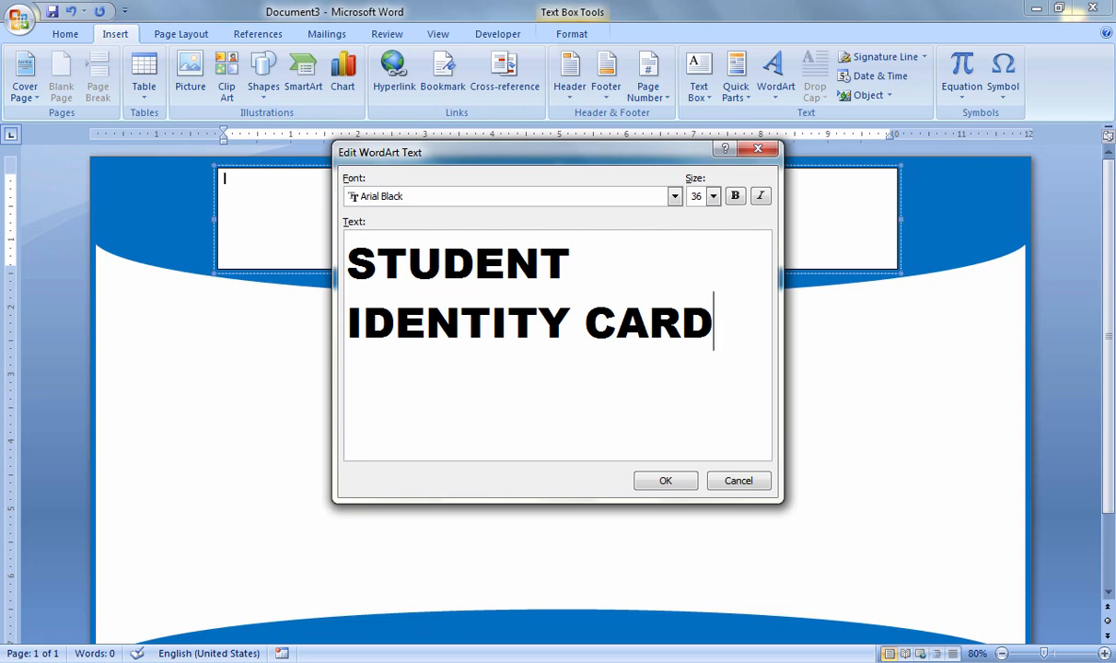
{"action": "left_click", "coordinate": [657, 480]}
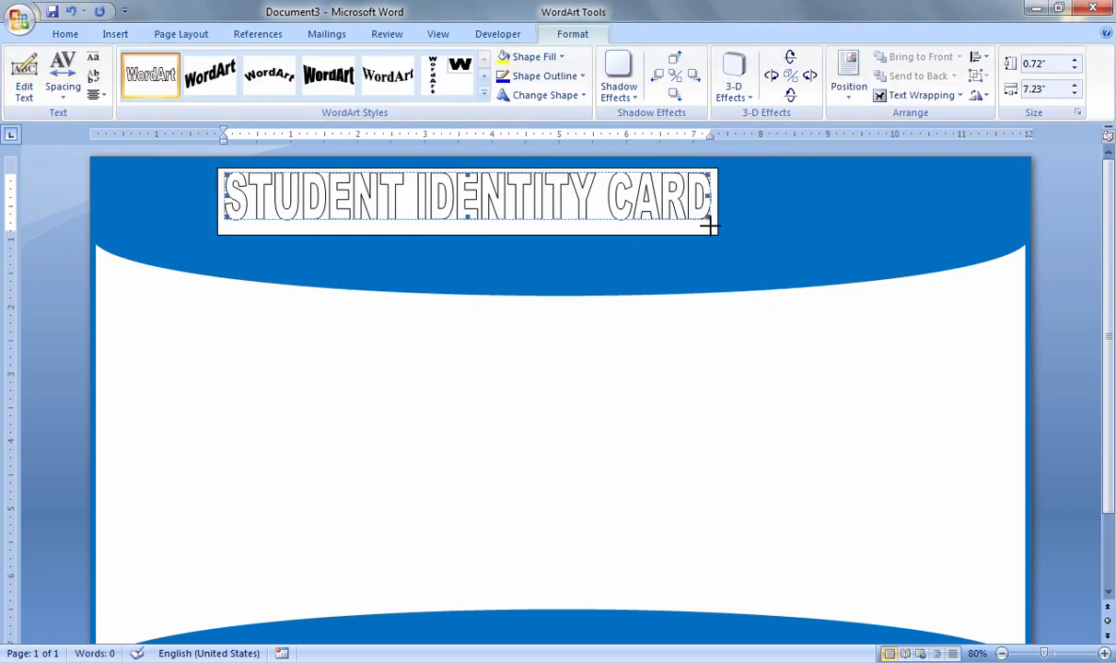
Step: Enlarge the WordArt title to about 1.31" by 9.7" and make its fill and outline white
{"action": "left_click_drag", "start_coordinate": [710, 225], "coordinate": [731, 239]}
{"action": "left_click_drag", "start_coordinate": [870, 261], "coordinate": [872, 262]}
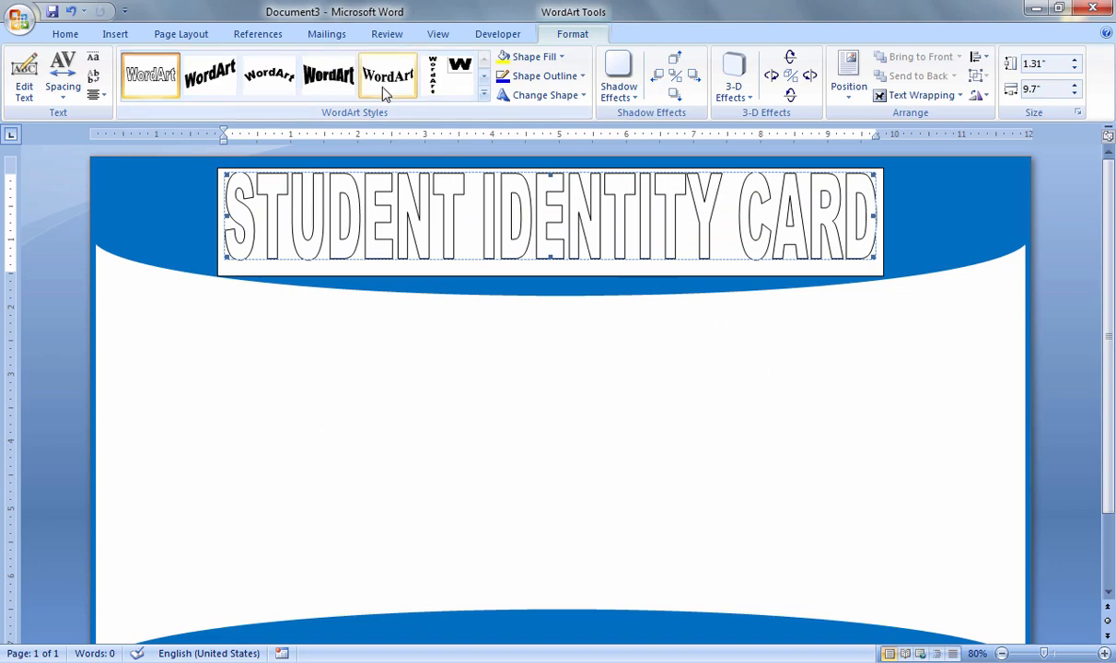
{"action": "left_click", "coordinate": [536, 59]}
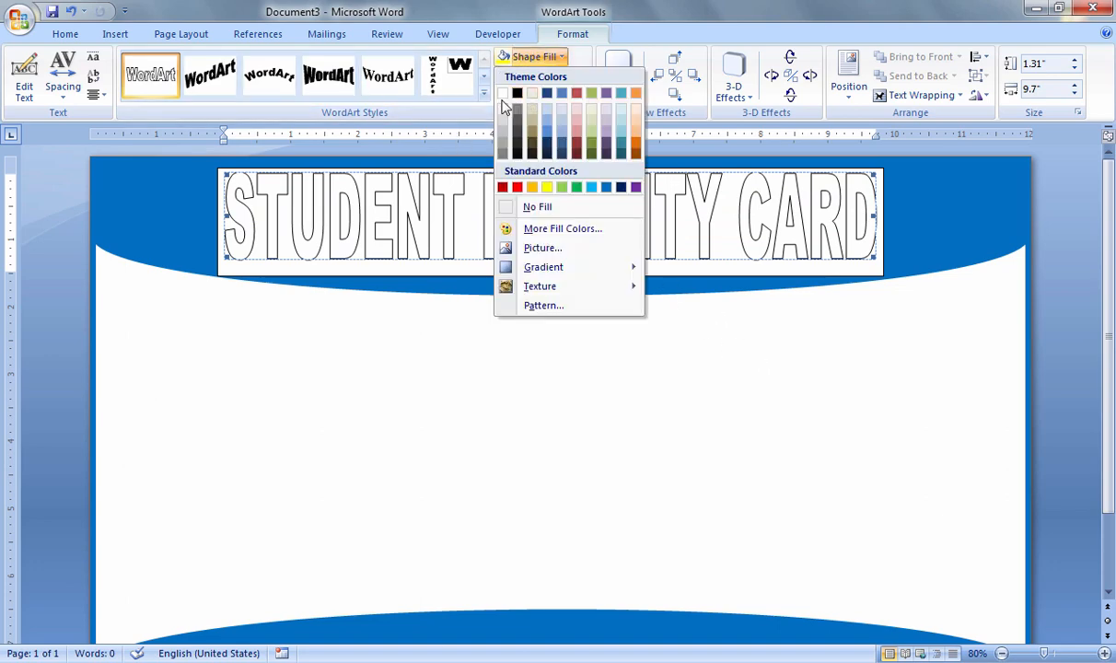
{"action": "left_click", "coordinate": [503, 93]}
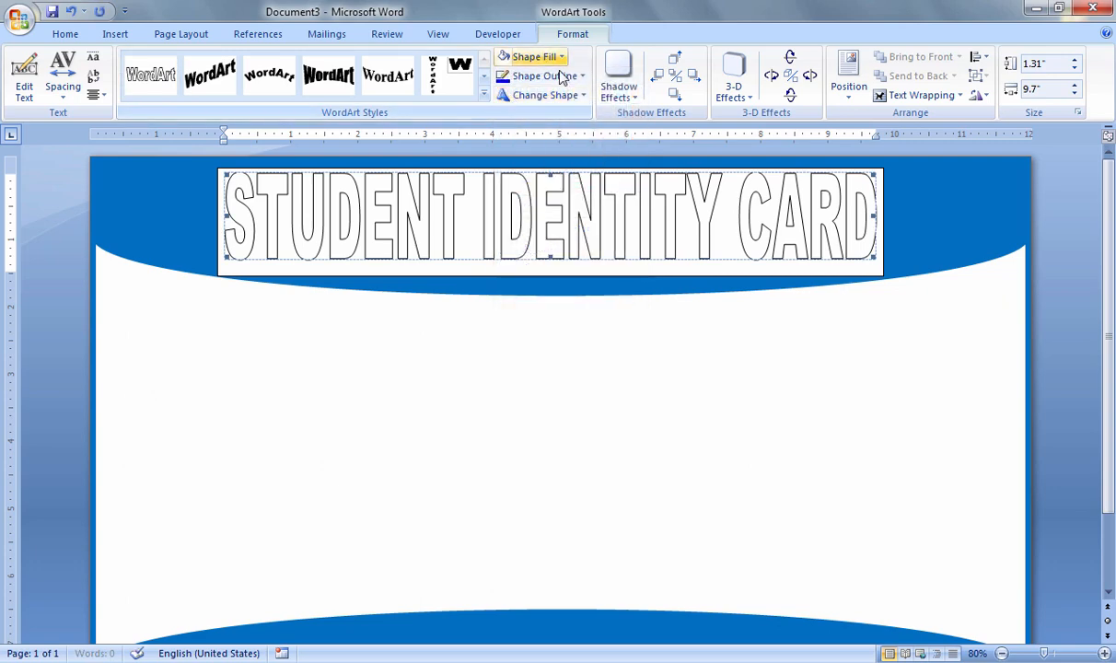
{"action": "left_click", "coordinate": [553, 78]}
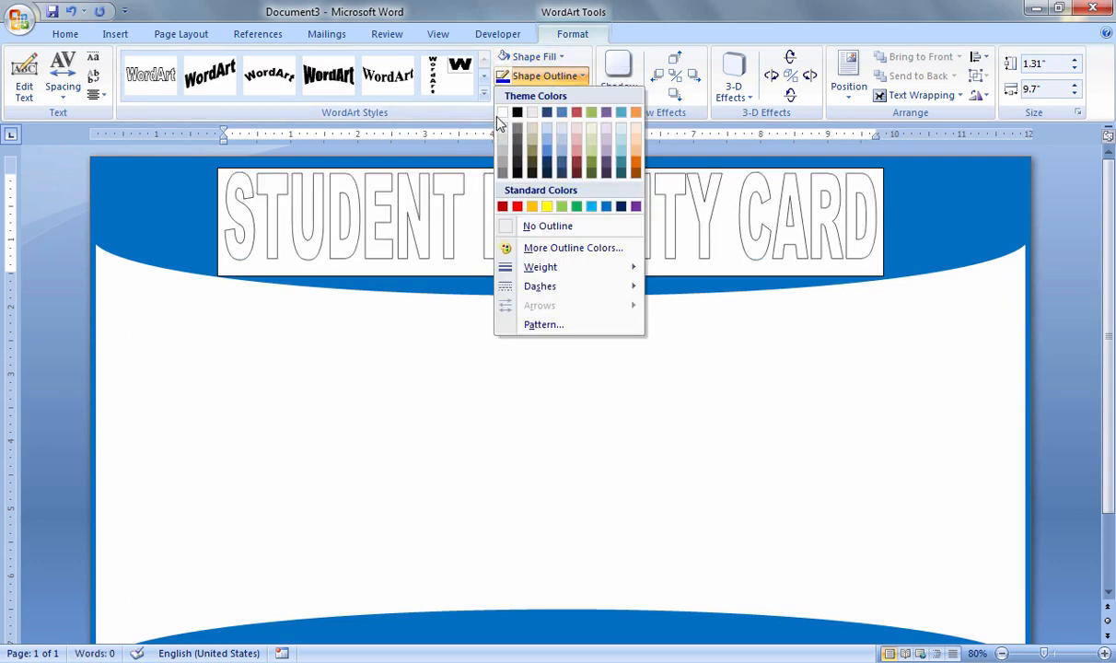
{"action": "left_click", "coordinate": [503, 114]}
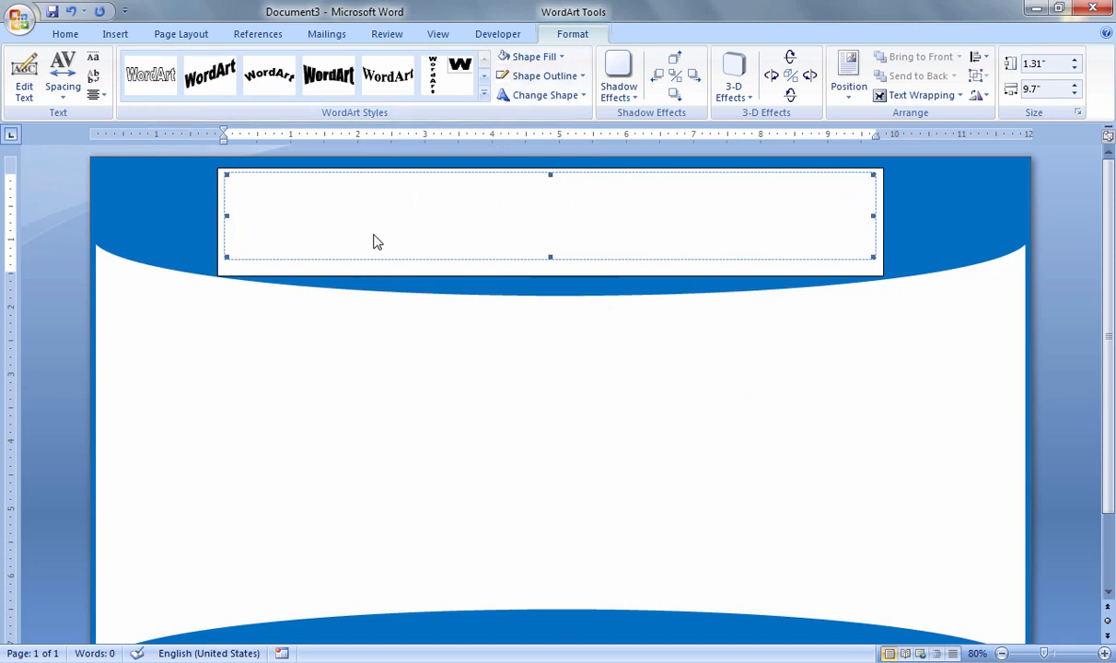
Step: Remove the fill and the outline of the text box holding the title
{"action": "left_click", "coordinate": [233, 276]}
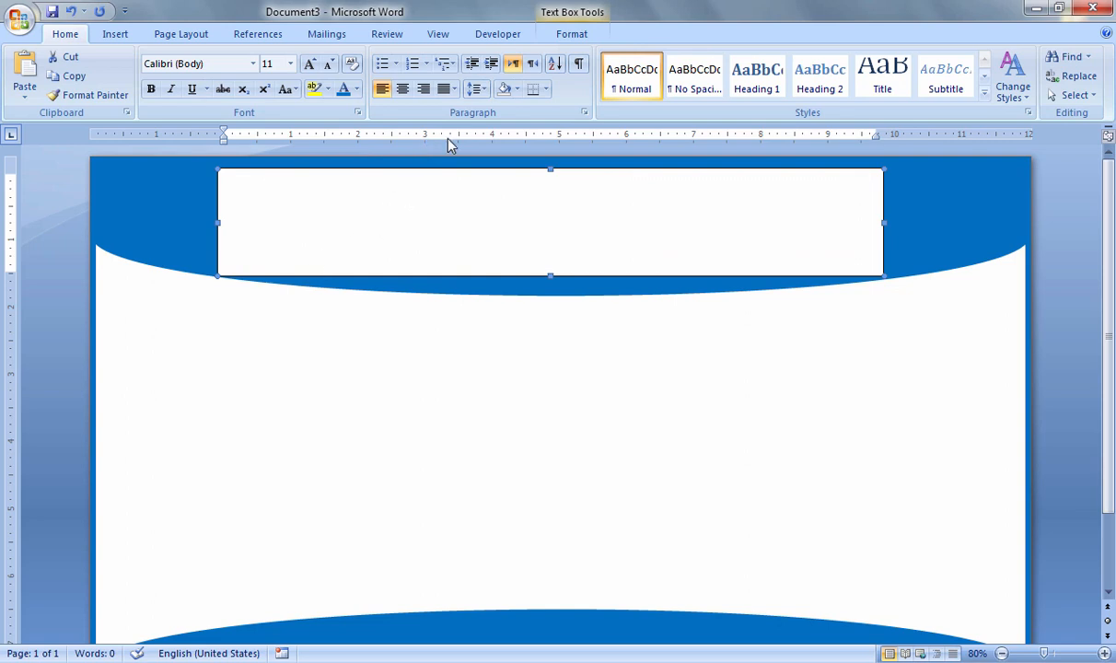
{"action": "left_click", "coordinate": [572, 35]}
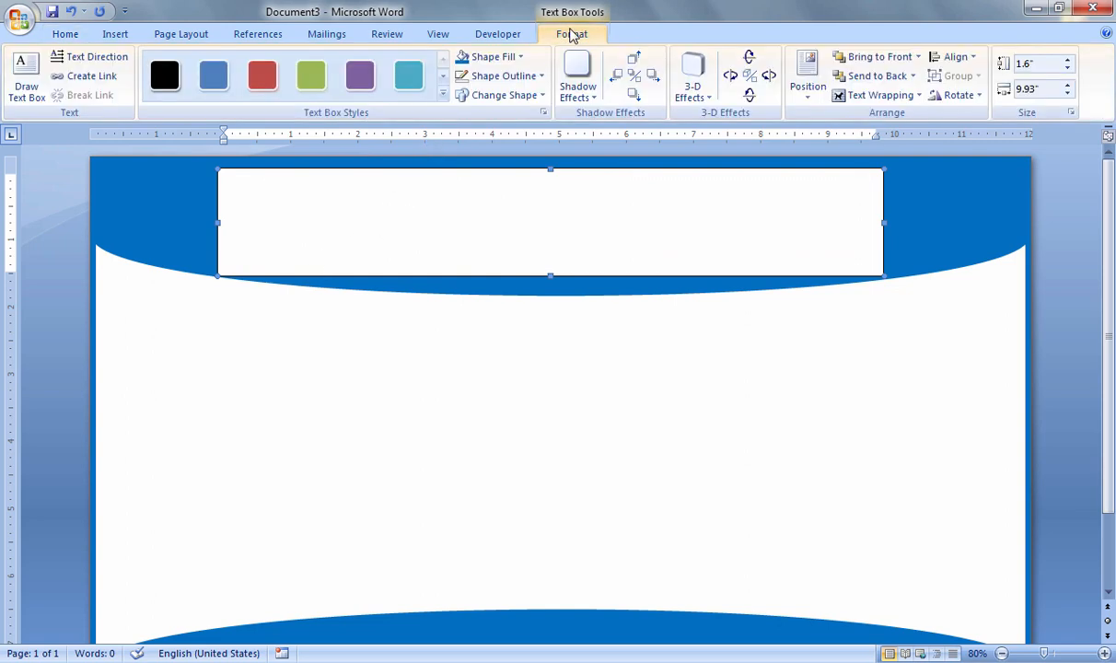
{"action": "left_click", "coordinate": [502, 57]}
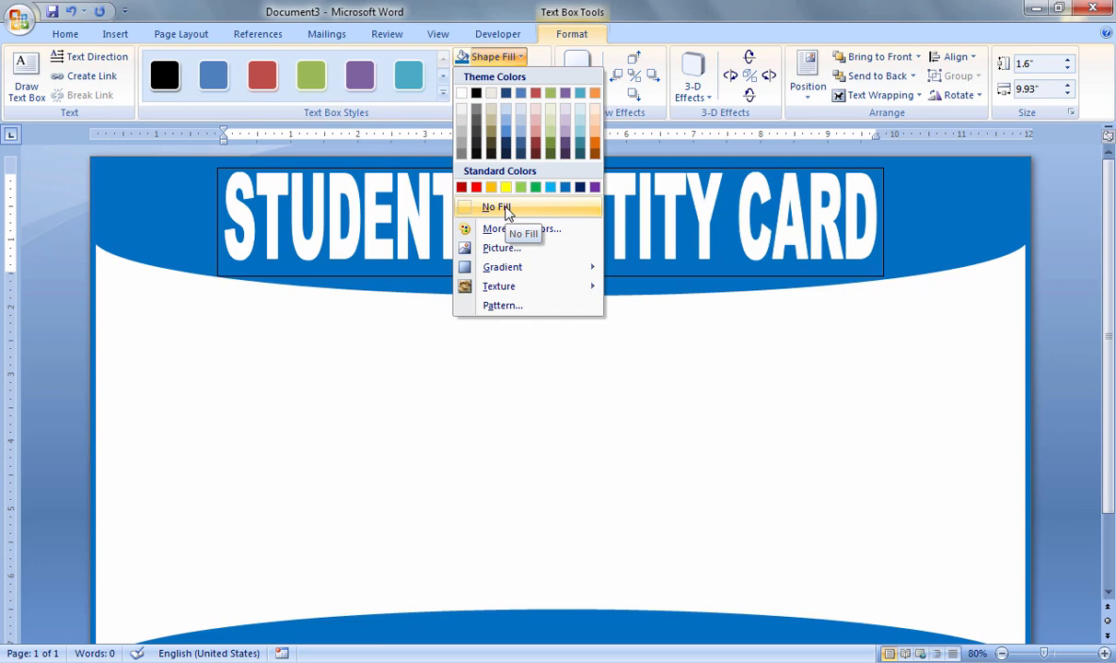
{"action": "left_click", "coordinate": [505, 209]}
{"action": "left_click", "coordinate": [518, 78]}
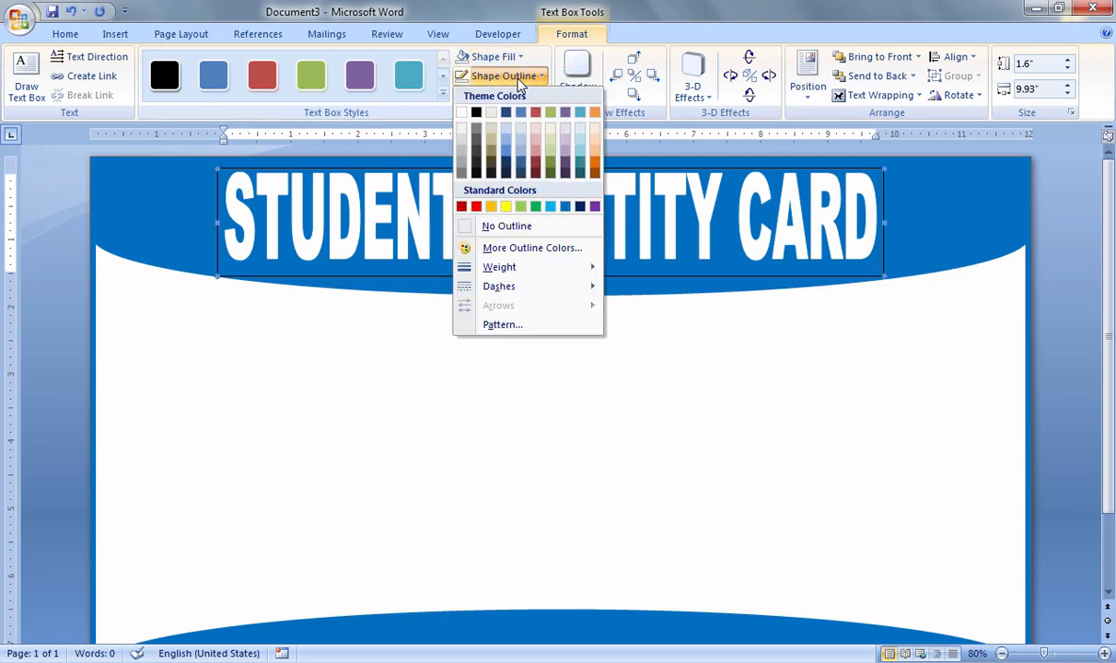
{"action": "left_click", "coordinate": [506, 227]}
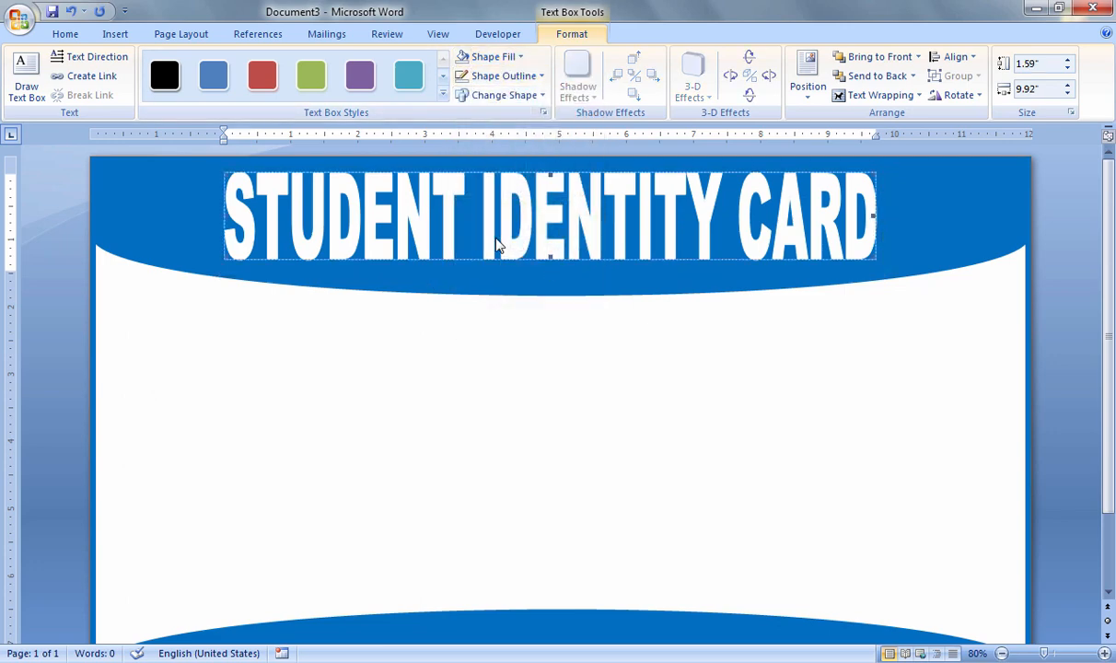
Step: Reduce the height of the WordArt title by raising its lower edge
{"action": "left_click", "coordinate": [497, 247]}
{"action": "left_click_drag", "start_coordinate": [554, 247], "coordinate": [553, 242]}
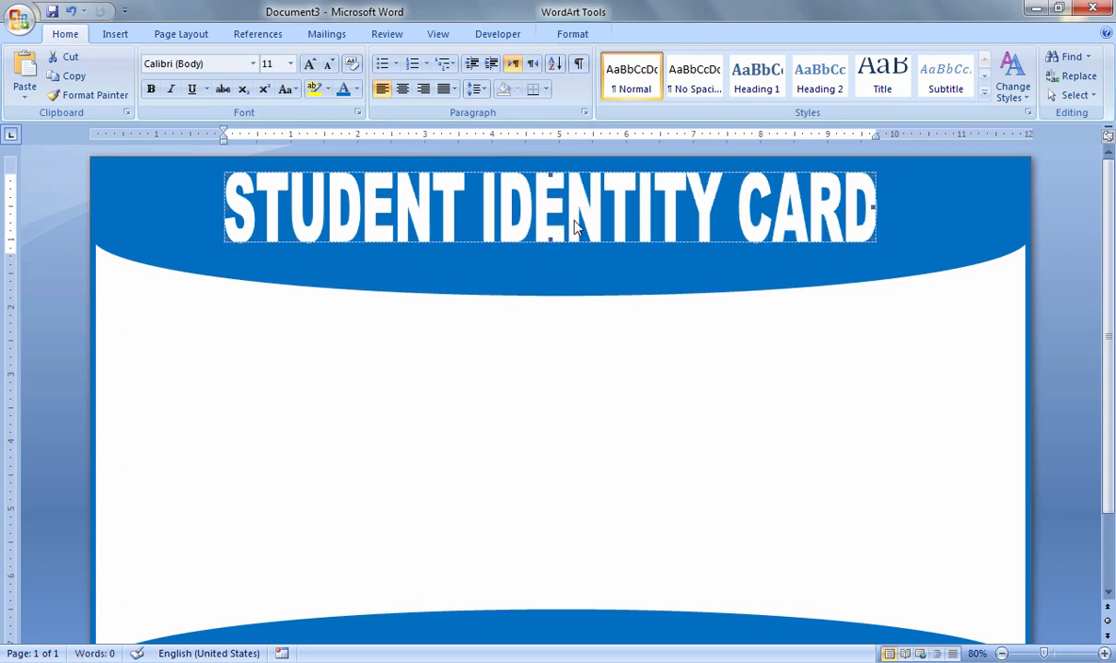
{"action": "left_click", "coordinate": [540, 276]}
{"action": "left_click", "coordinate": [553, 252]}
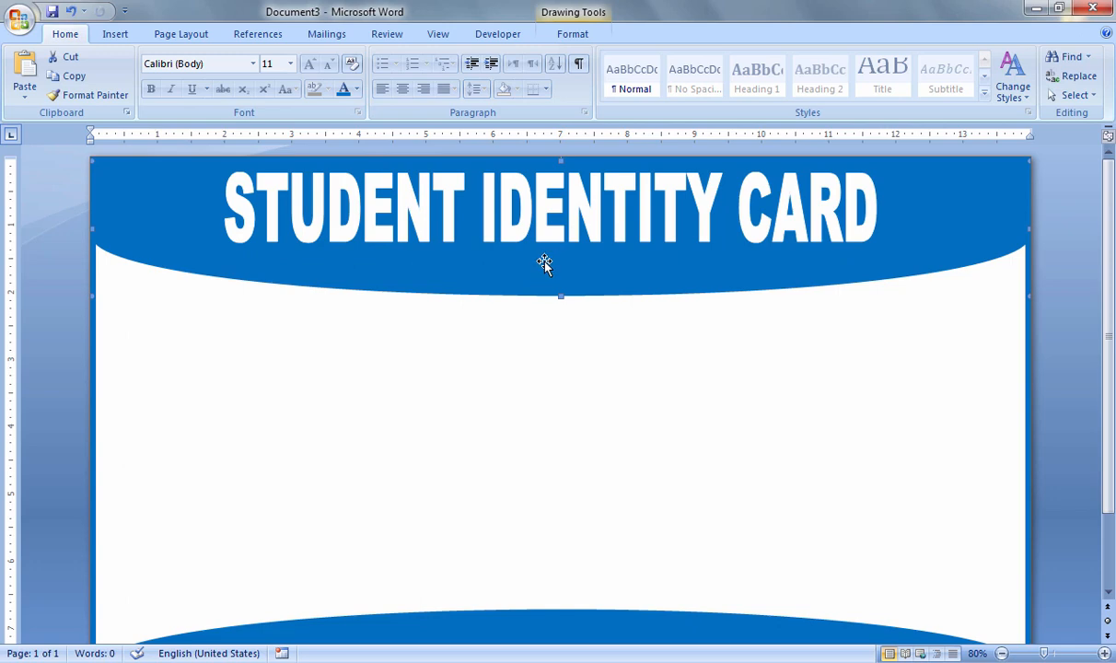
{"action": "left_click", "coordinate": [560, 254]}
{"action": "left_click", "coordinate": [561, 261]}
{"action": "left_click_drag", "start_coordinate": [561, 262], "coordinate": [583, 276]}
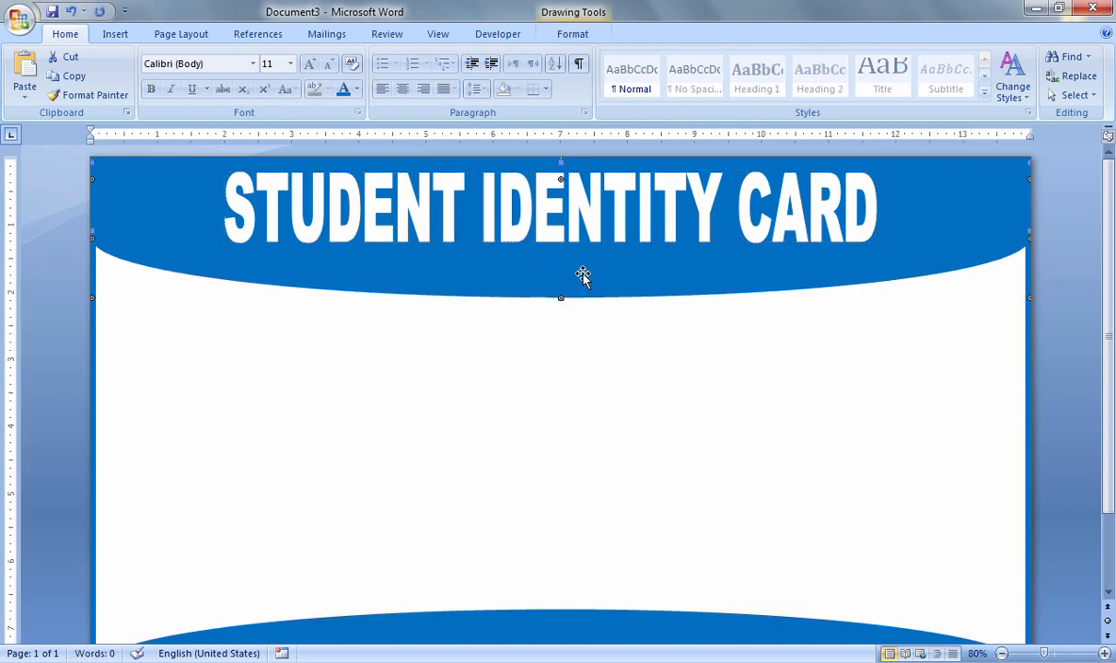
Step: Nudge the text box holding the WordArt title slightly downward within the blue header shape
{"action": "left_click", "coordinate": [521, 221]}
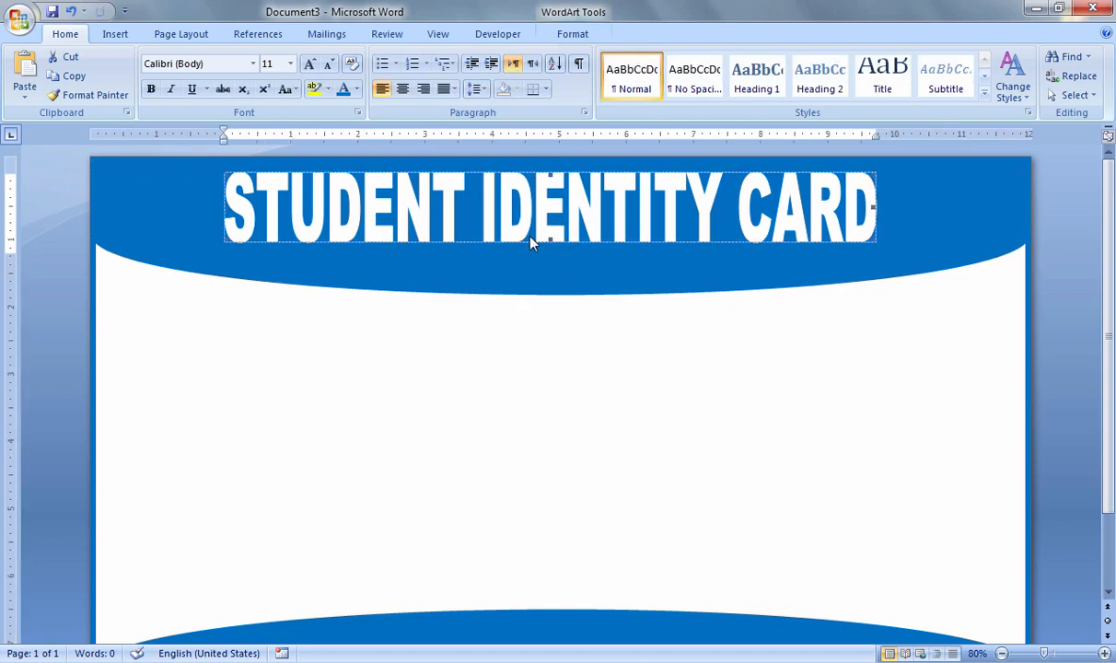
{"action": "left_click", "coordinate": [525, 251]}
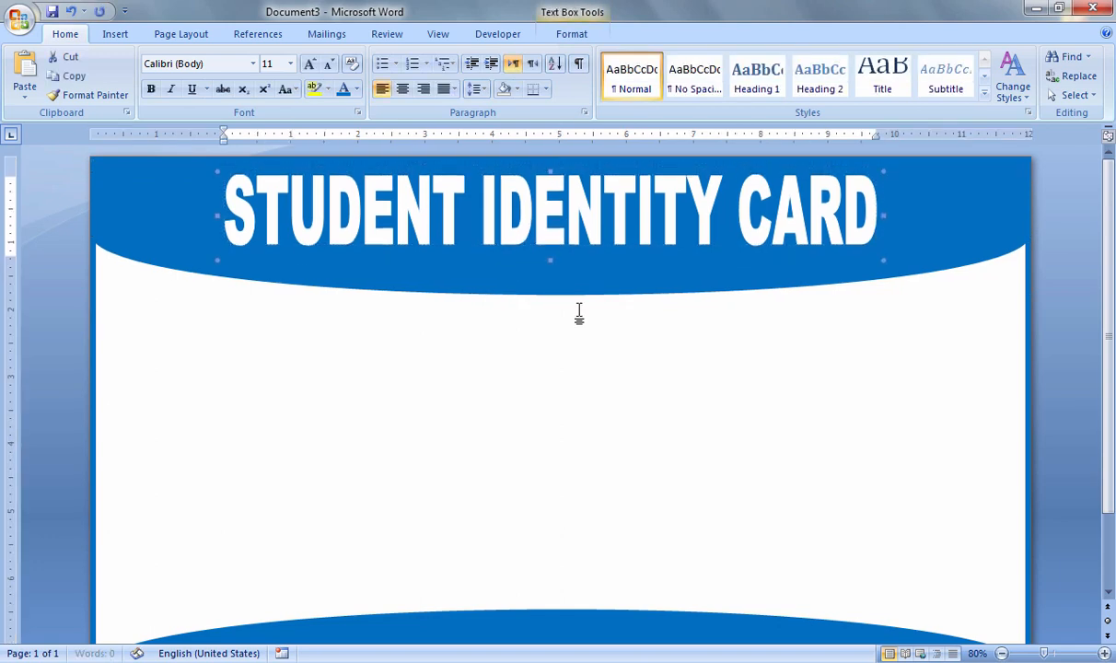
{"action": "key", "text": "ctrl+Down"}
{"action": "key", "text": "ctrl+Down"}
{"action": "key", "text": "ctrl+Down"}
{"action": "key", "text": "ctrl+Down"}
{"action": "key", "text": "ctrl+Down"}
{"action": "key", "text": "ctrl+Down"}
{"action": "key", "text": "ctrl+Down"}
{"action": "key", "text": "ctrl+Down"}
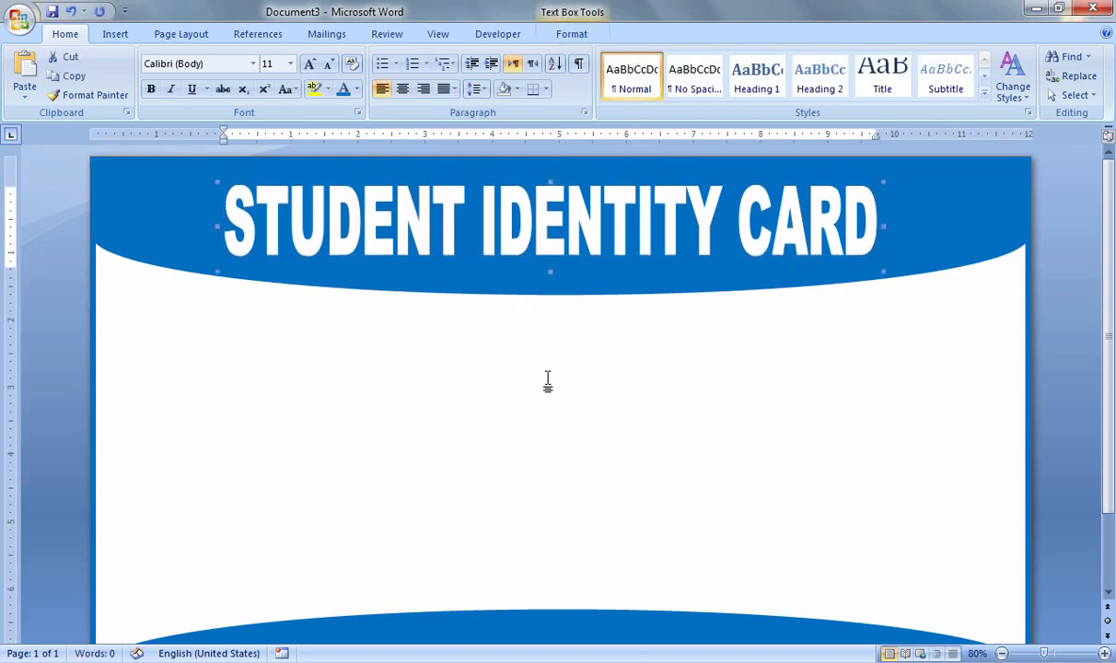
{"action": "left_click", "coordinate": [552, 382]}
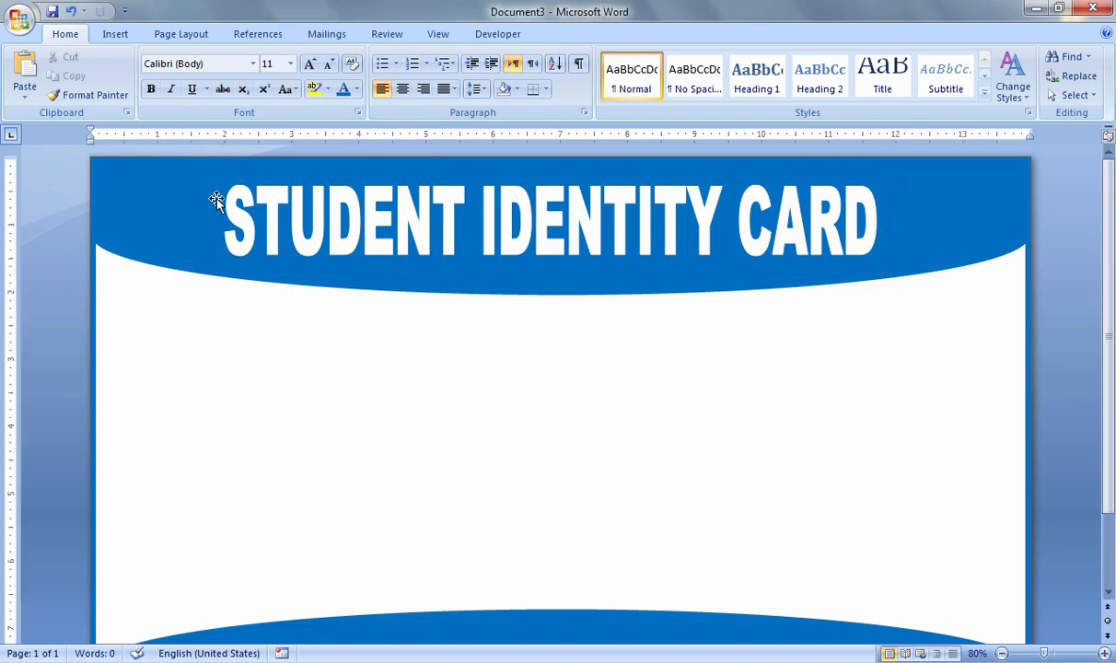
Step: Draw a rounded rectangle about 3.53" by 3.53" in the white area below the header for the student photo
{"action": "left_click", "coordinate": [114, 35]}
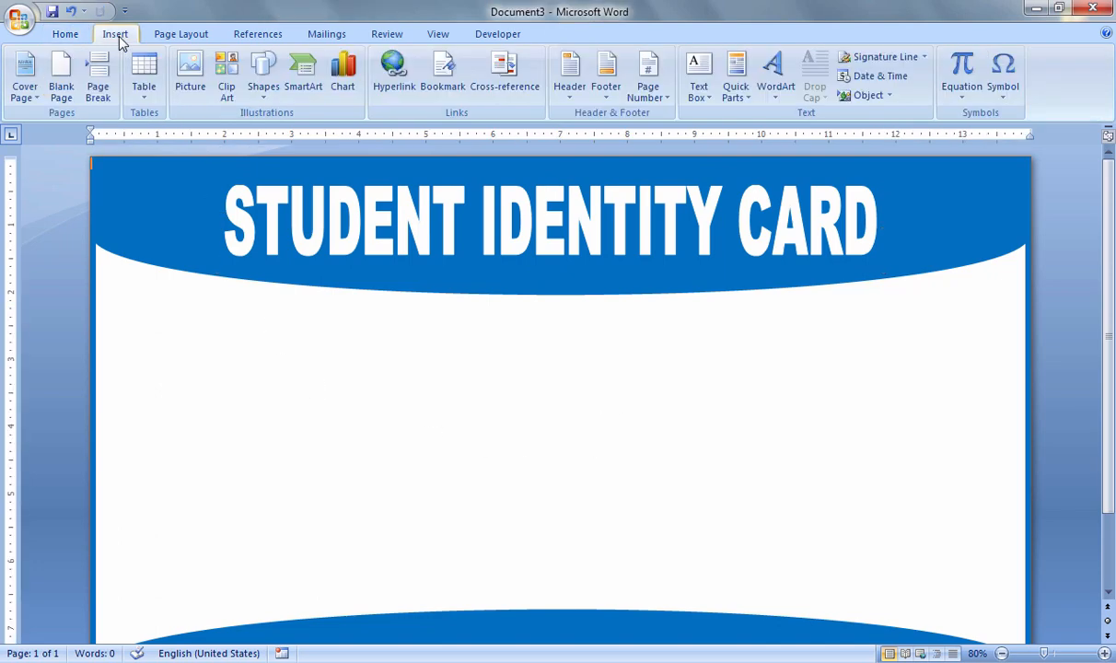
{"action": "left_click", "coordinate": [262, 79]}
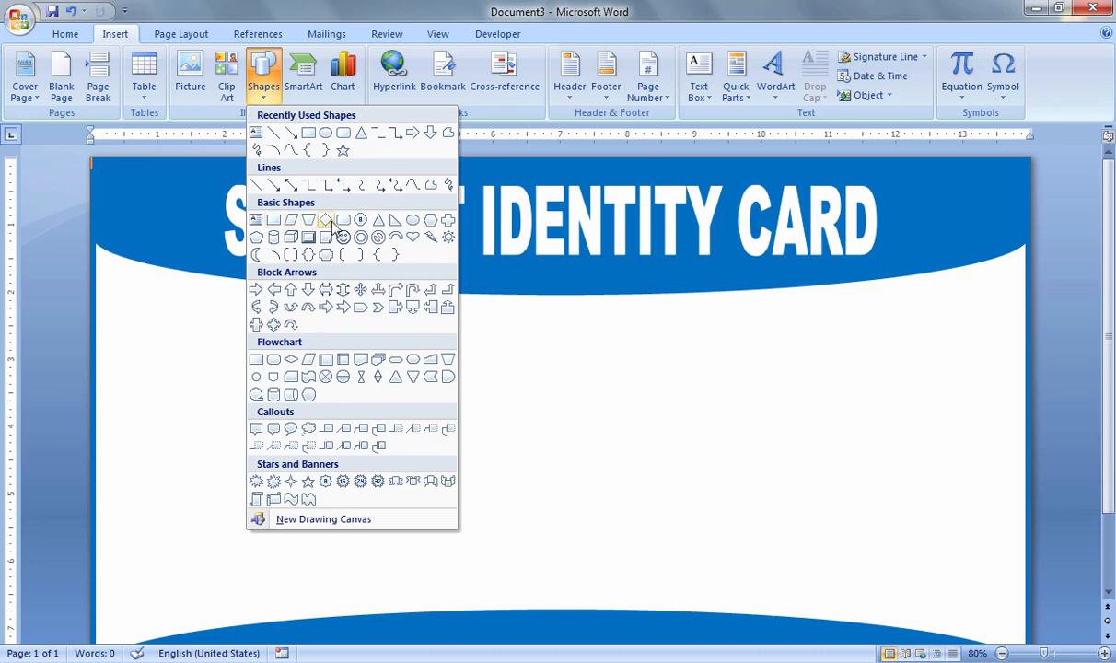
{"action": "left_click", "coordinate": [309, 132]}
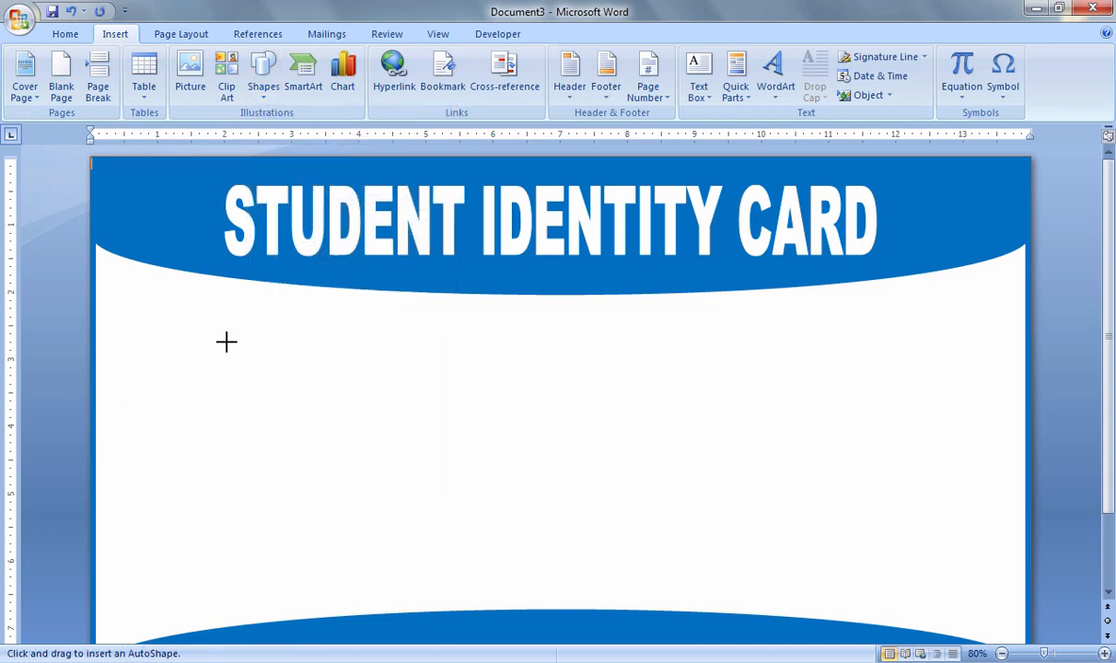
{"action": "mouse_move", "coordinate": [227, 343]}
{"action": "left_mouse_down"}
{"action": "mouse_move", "coordinate": [361, 521]}
{"action": "mouse_move", "coordinate": [371, 553]}
{"action": "mouse_move", "coordinate": [339, 548]}
{"action": "mouse_move", "coordinate": [317, 426]}
{"action": "mouse_move", "coordinate": [416, 580]}
{"action": "left_mouse_up"}
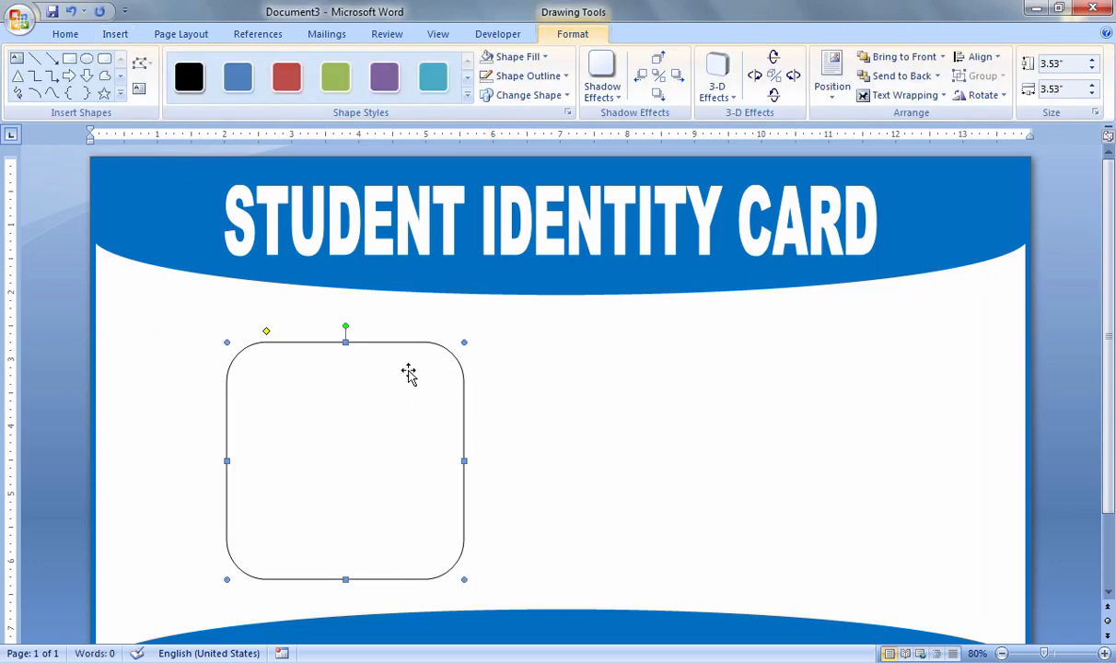
Step: Move the rounded rectangle up and toward the page's left edge, and resize it to about 3.38" high by 2.81" wide
{"action": "left_click_drag", "start_coordinate": [405, 344], "coordinate": [370, 333]}
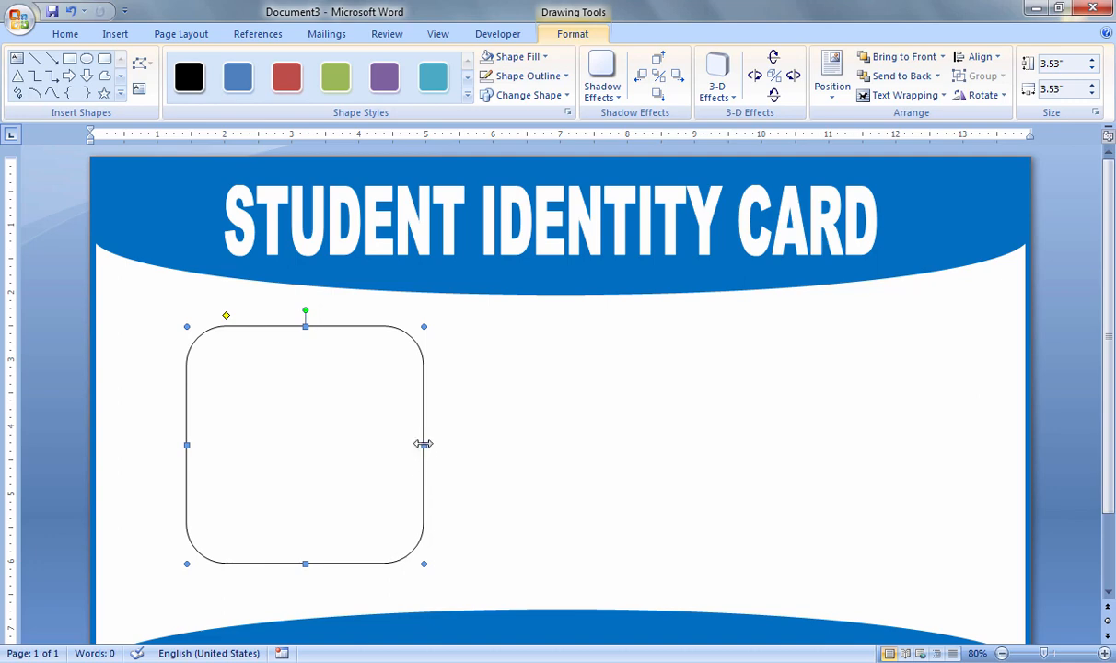
{"action": "left_click_drag", "start_coordinate": [381, 439], "coordinate": [374, 440]}
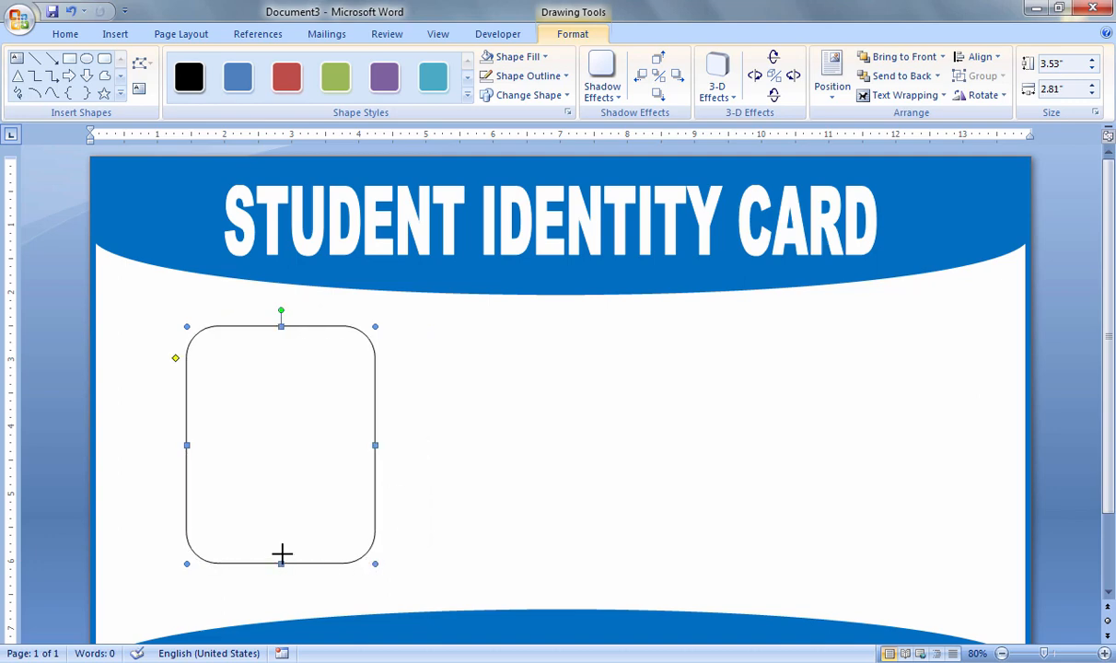
{"action": "left_click_drag", "start_coordinate": [281, 553], "coordinate": [281, 553]}
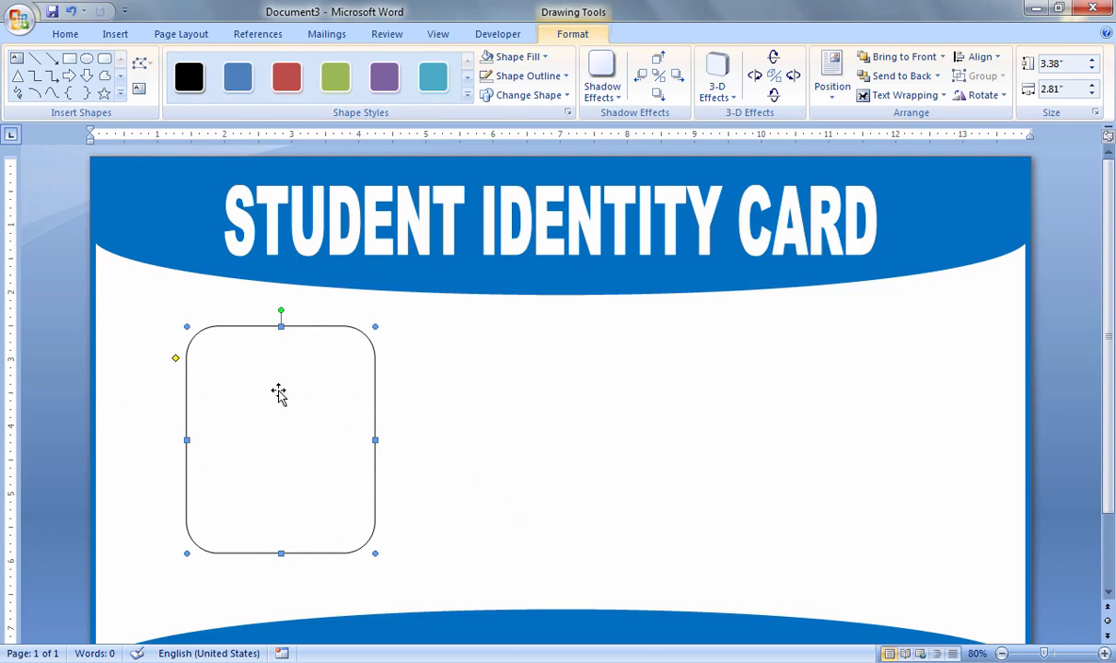
Step: Fill the rounded rectangle with the portrait photo from the My Pictures folder
{"action": "left_click", "coordinate": [541, 59]}
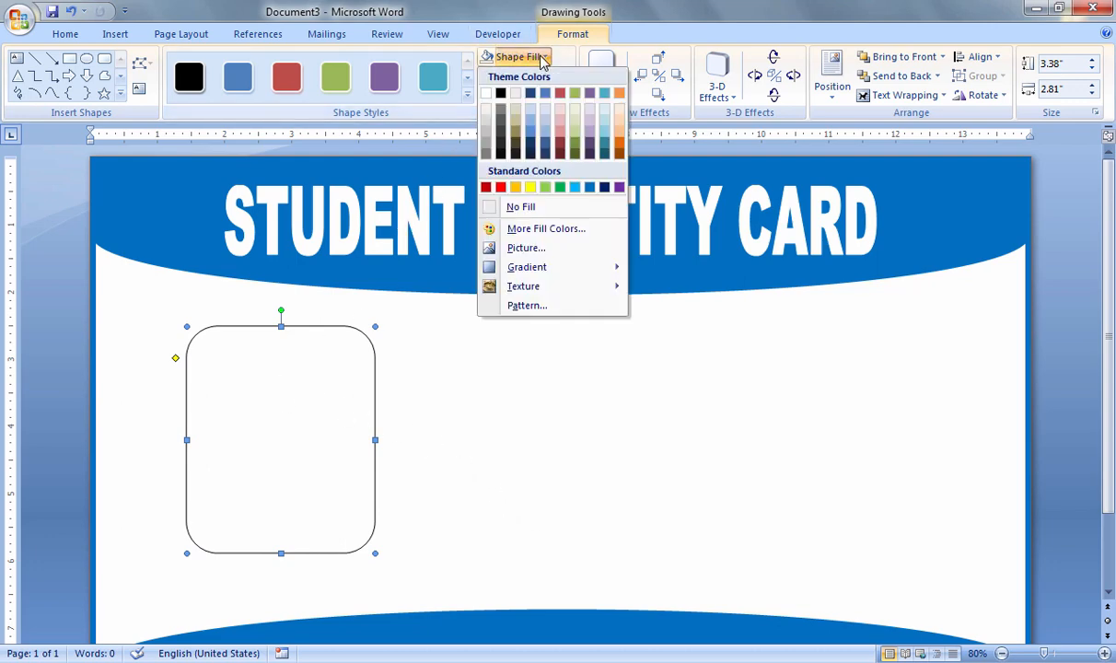
{"action": "left_click", "coordinate": [564, 250]}
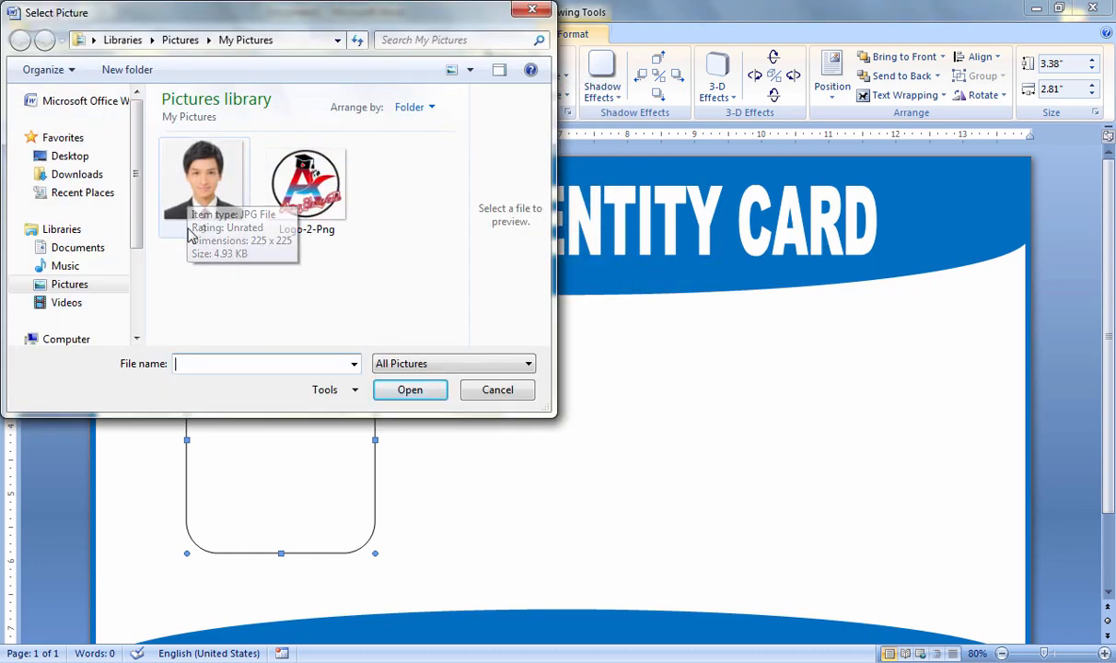
{"action": "double_click", "coordinate": [203, 205]}
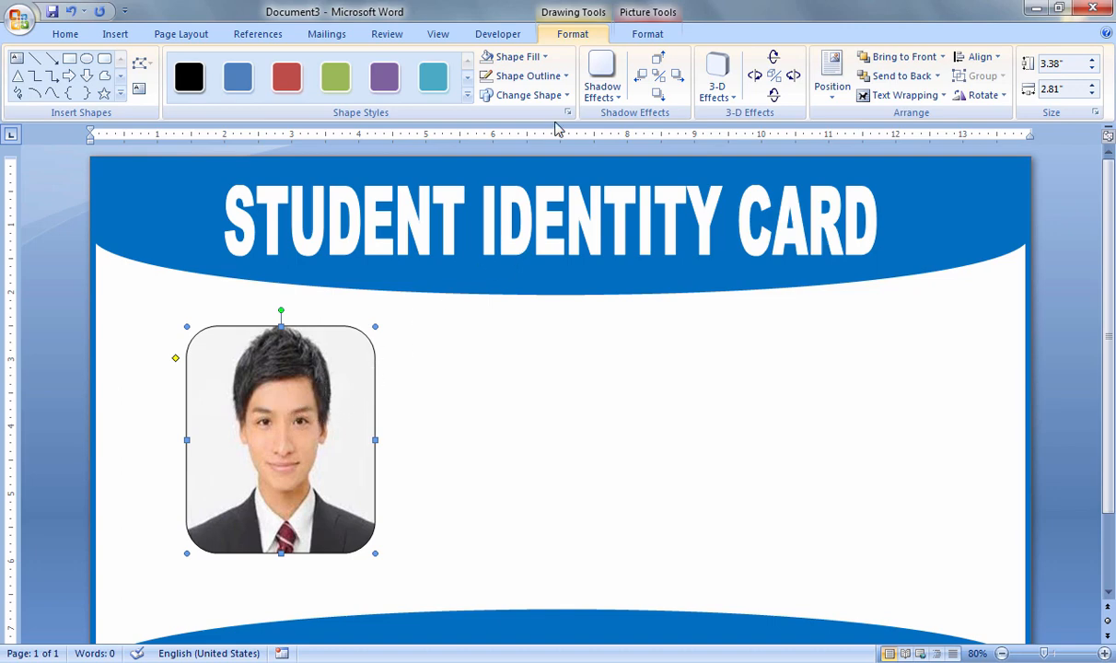
Step: Give the photo shape a blue outline with a weight of 1½ pt
{"action": "left_click", "coordinate": [565, 77]}
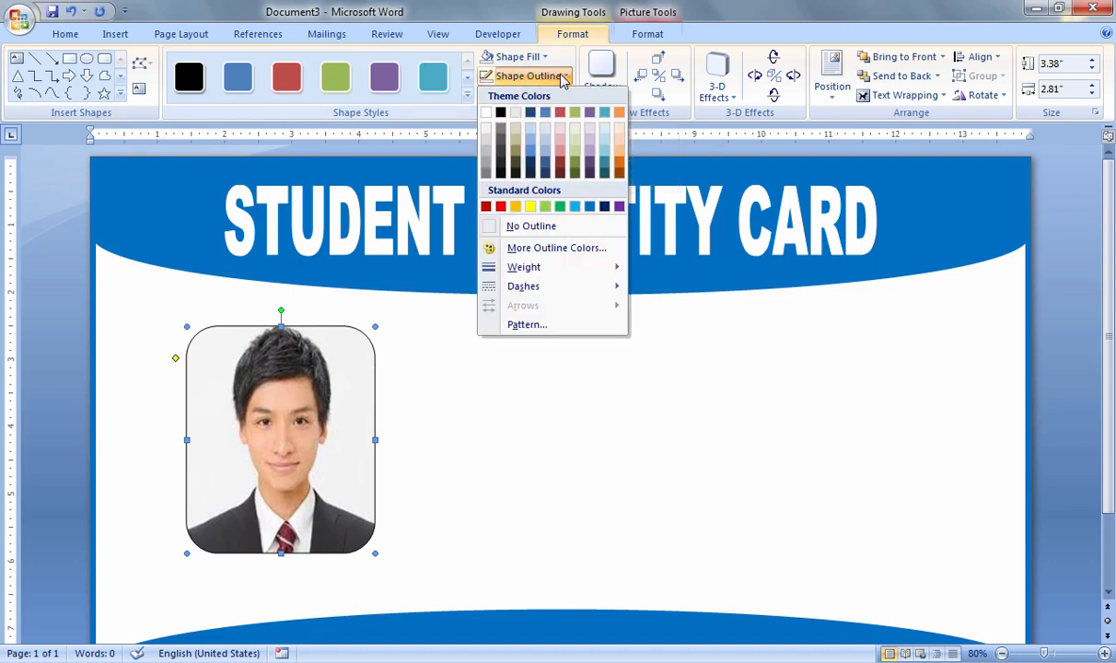
{"action": "left_click", "coordinate": [593, 208]}
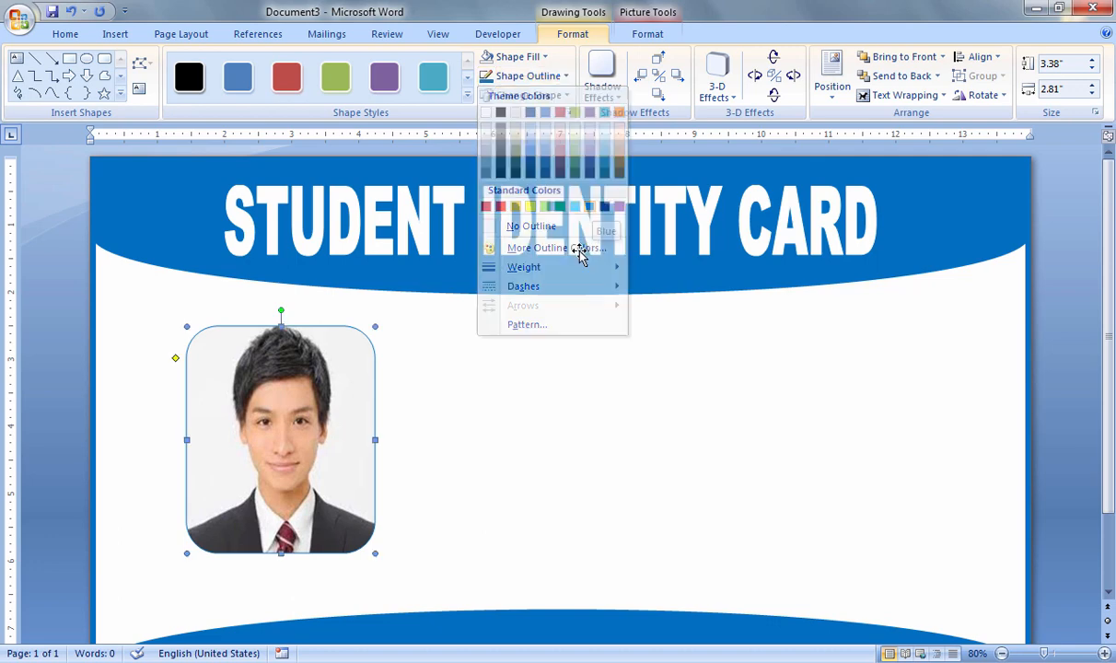
{"action": "left_click", "coordinate": [565, 76]}
{"action": "mouse_move", "coordinate": [589, 268]}
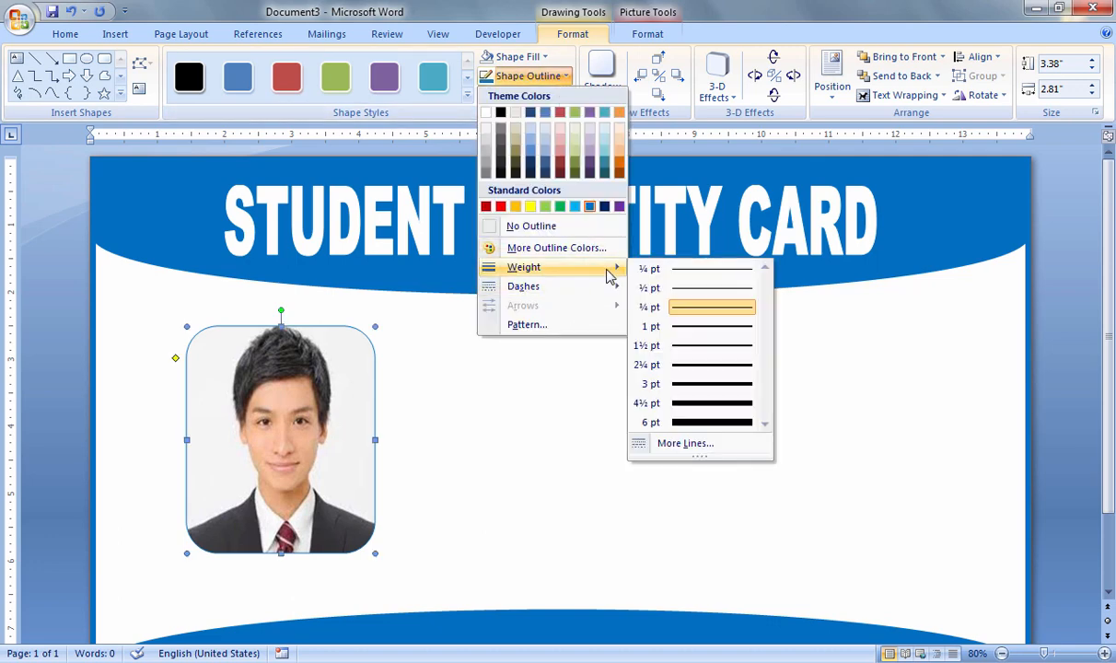
{"action": "left_click", "coordinate": [695, 348]}
{"action": "left_click", "coordinate": [488, 452]}
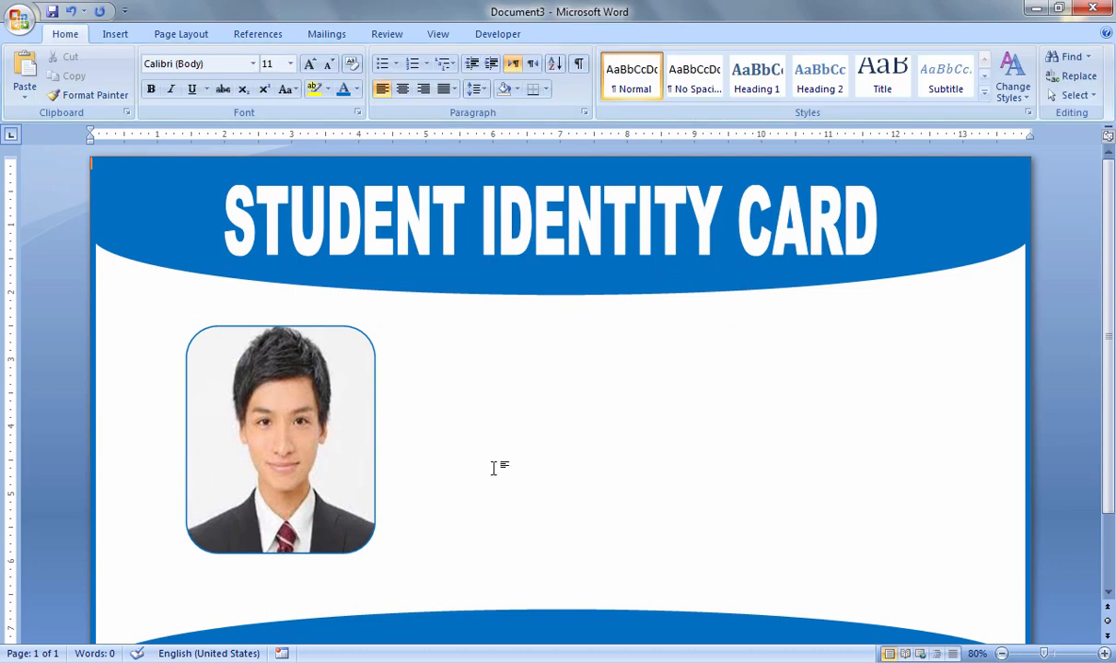
Step: Draw a text box about 3.3" high by 6.88" wide beside the photo for the student details
{"action": "left_click", "coordinate": [115, 34]}
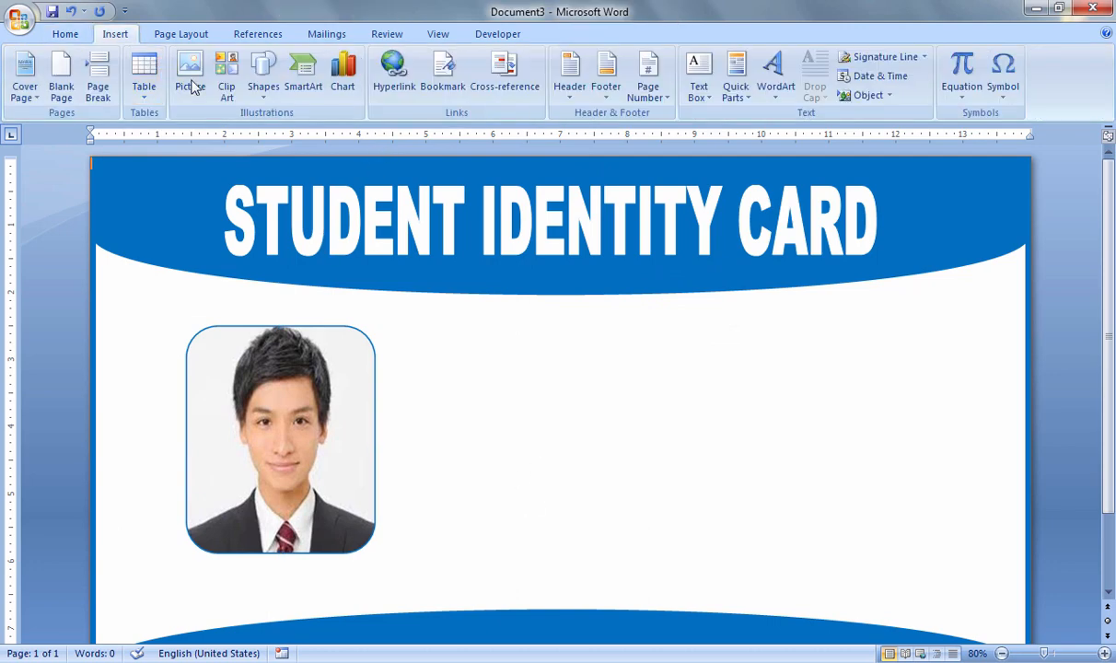
{"action": "left_click", "coordinate": [263, 87]}
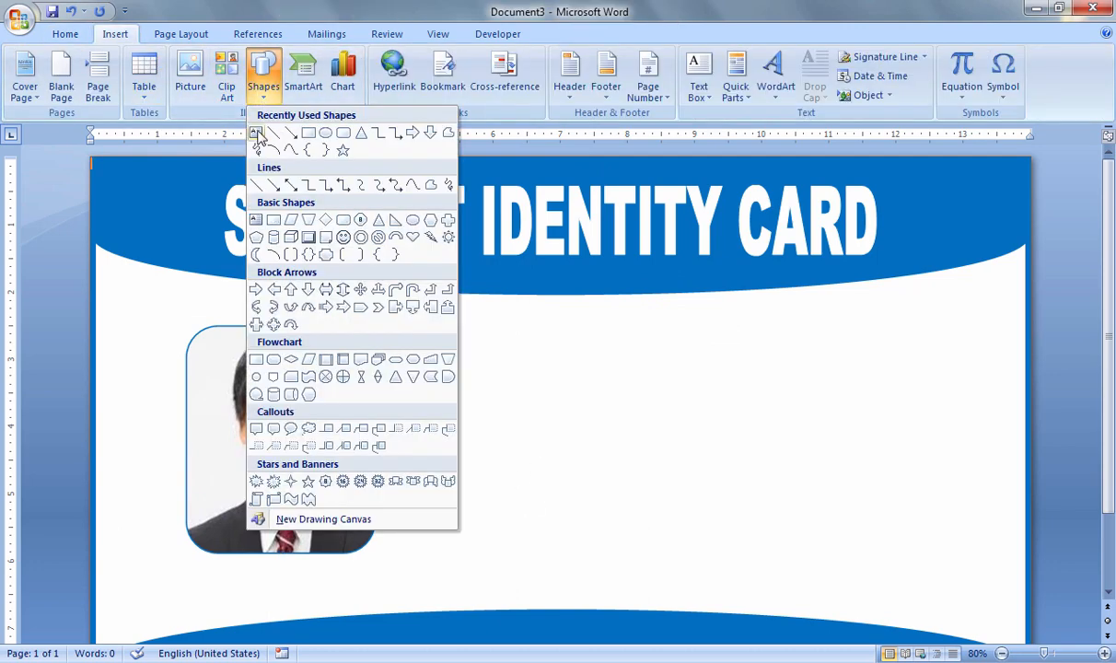
{"action": "left_click", "coordinate": [256, 134]}
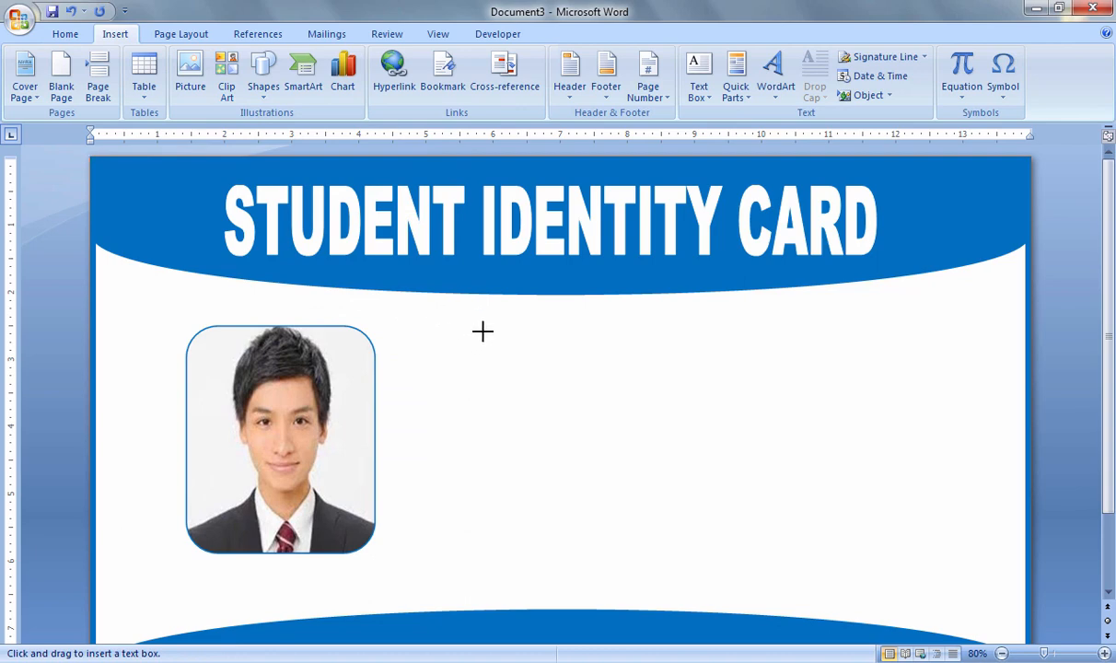
{"action": "left_click_drag", "start_coordinate": [485, 332], "coordinate": [947, 552]}
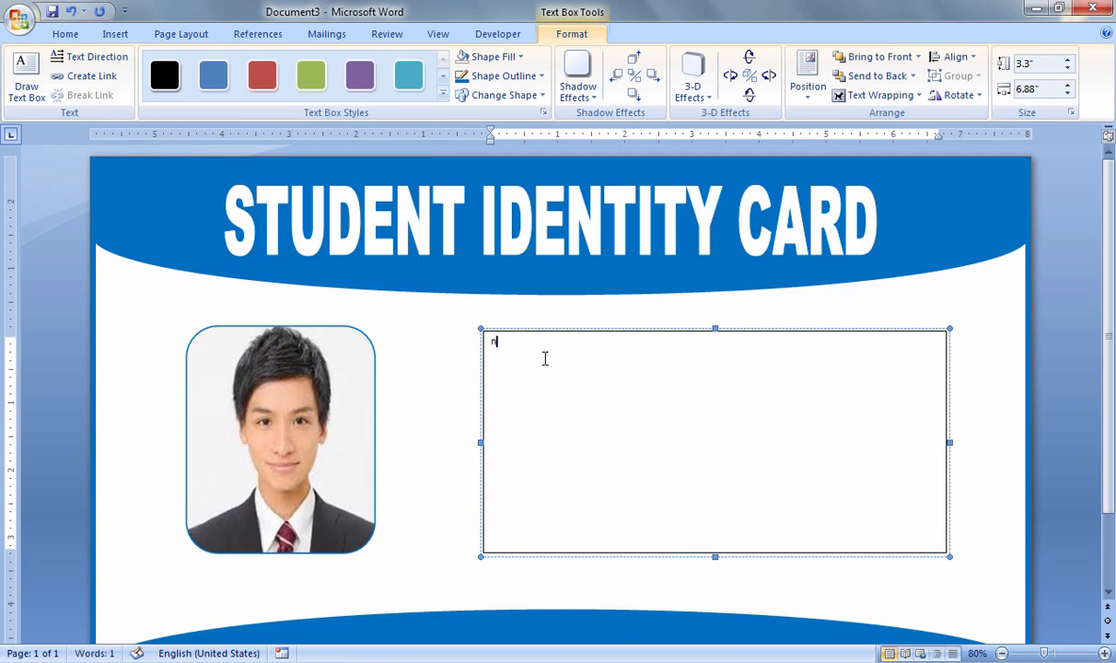
Step: Enter the "Name" and "Father Name" lines with the student's and father's names after tab-separated colons
{"action": "key", "text": "BackSpace"}
{"action": "key", "text": "Tab"}
{"action": "type", "text": "Mus"}
{"action": "key", "text": "Return"}
{"action": "type", "text": "FAther Name: Ash"}
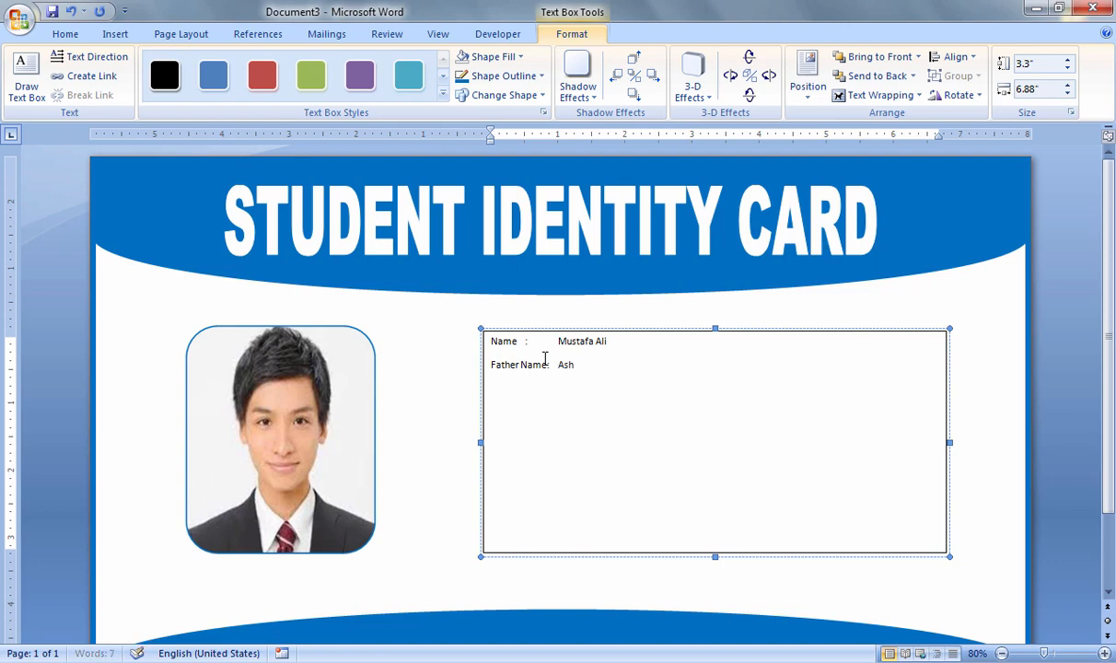
Step: Finish the father's name and add a "Class" line with the tab-separated value "Matric"
{"action": "type", "text": "f Cla"}
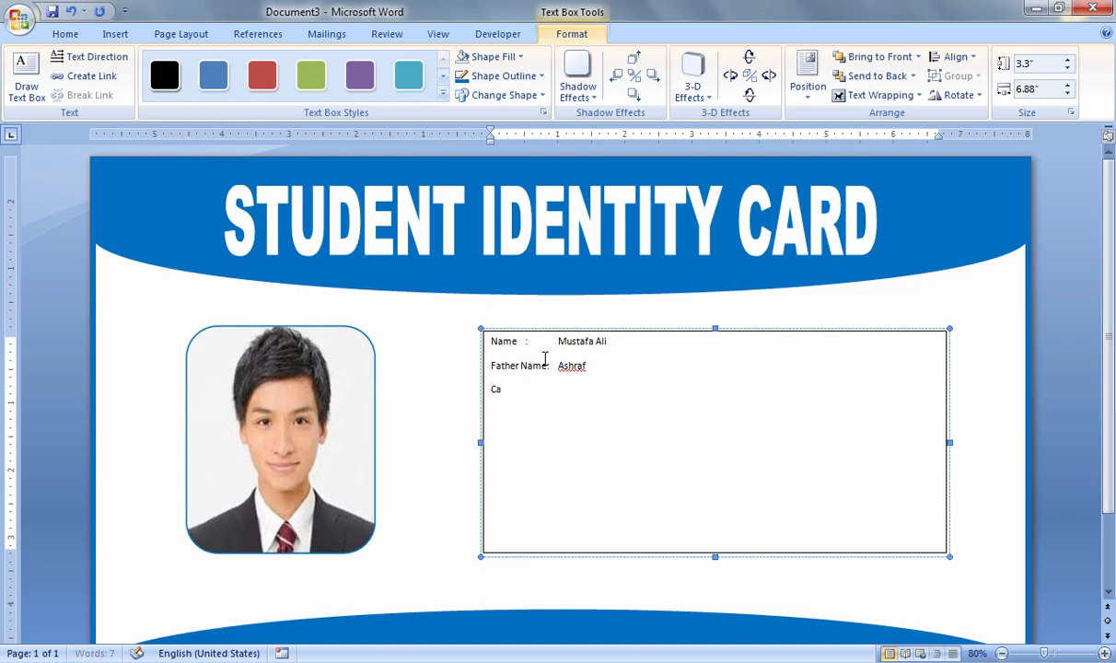
{"action": "type", "text": "ss\t: M"}
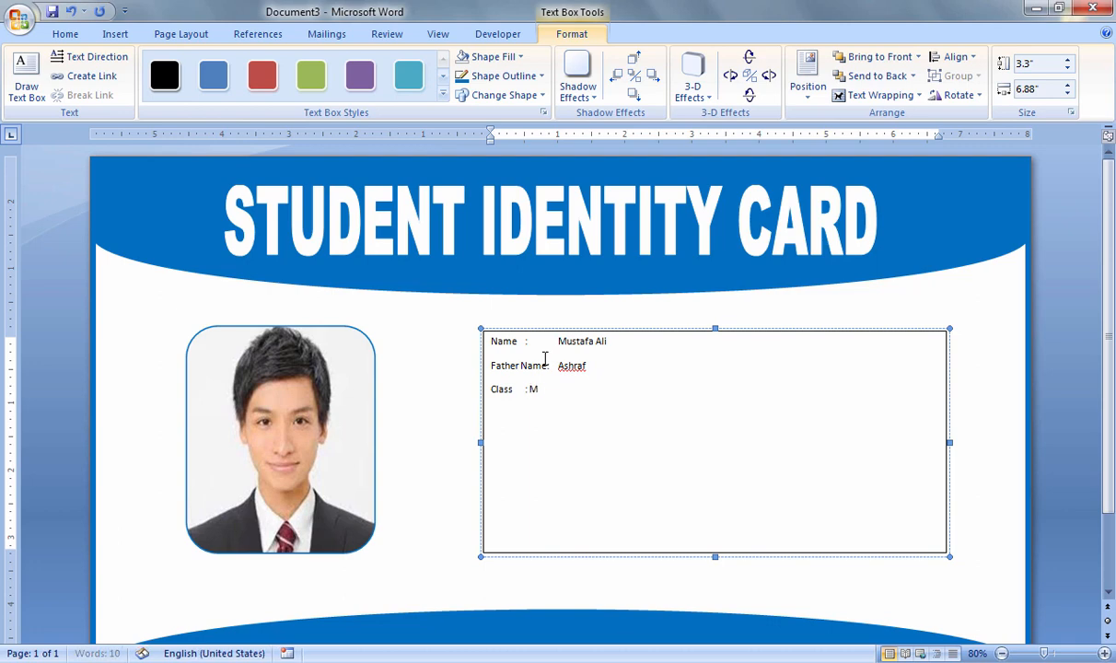
{"action": "key", "text": "BackSpace"}
{"action": "key", "text": "BackSpace"}
{"action": "key", "text": "Tab"}
{"action": "type", "text": "Matric"}
{"action": "key", "text": "Return"}
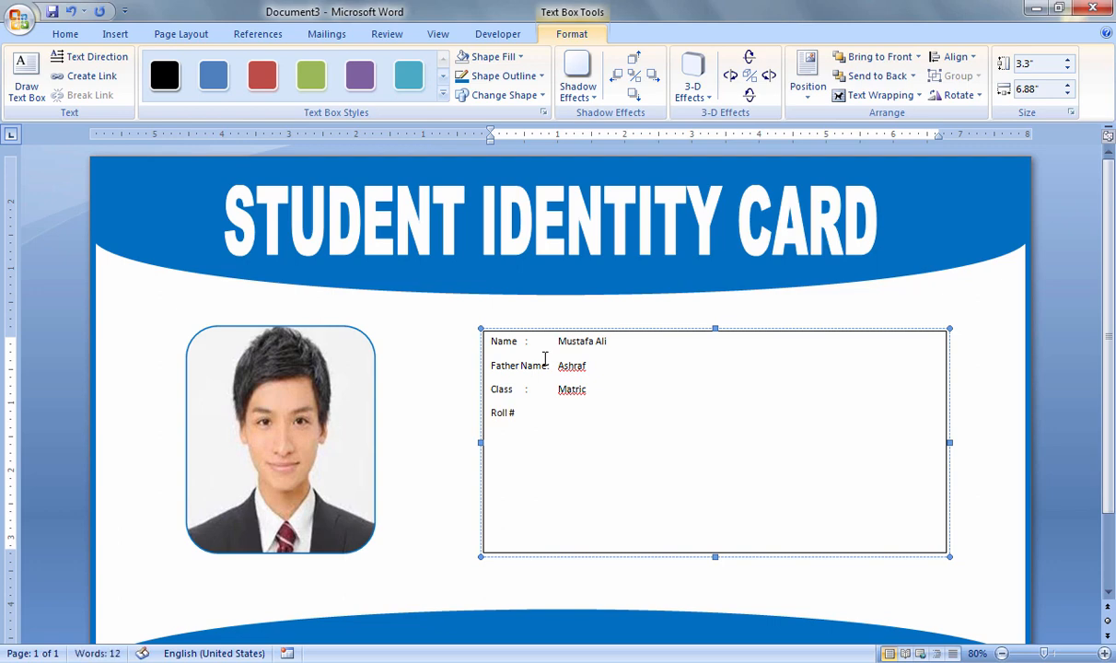
Step: Add a "Roll #" line with a tab-separated colon and the student's roll number
{"action": "type", "text": "Roll #"}
{"action": "key", "text": "Tab"}
{"action": "type", "text": ":"}
{"action": "type", "text": ":"}
{"action": "key", "text": "Tab"}
{"action": "type", "text": "65"}
{"action": "key", "text": "Return"}
Step: Add an "Add #" line with a tab-separated colon and the student's address
{"action": "type", "text": "Add #"}
{"action": "key", "text": "Tab"}
{"action": "type", "text": ":"}
{"action": "key", "text": "Tab"}
{"action": "type", "text": "PUn"}
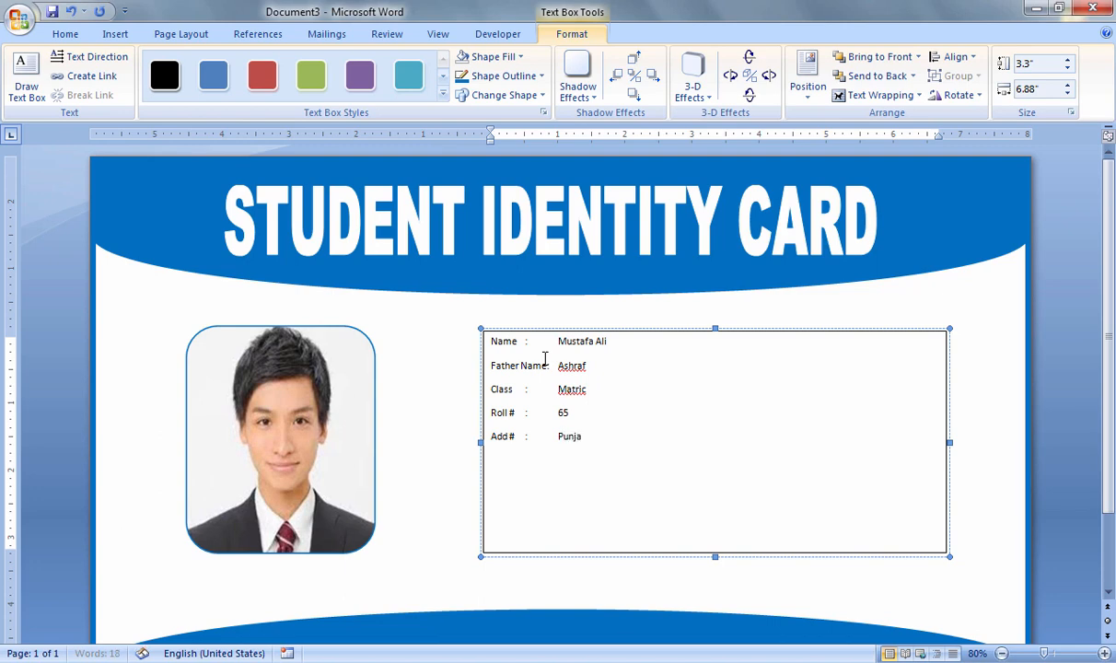
{"action": "type", "text": "tan"}
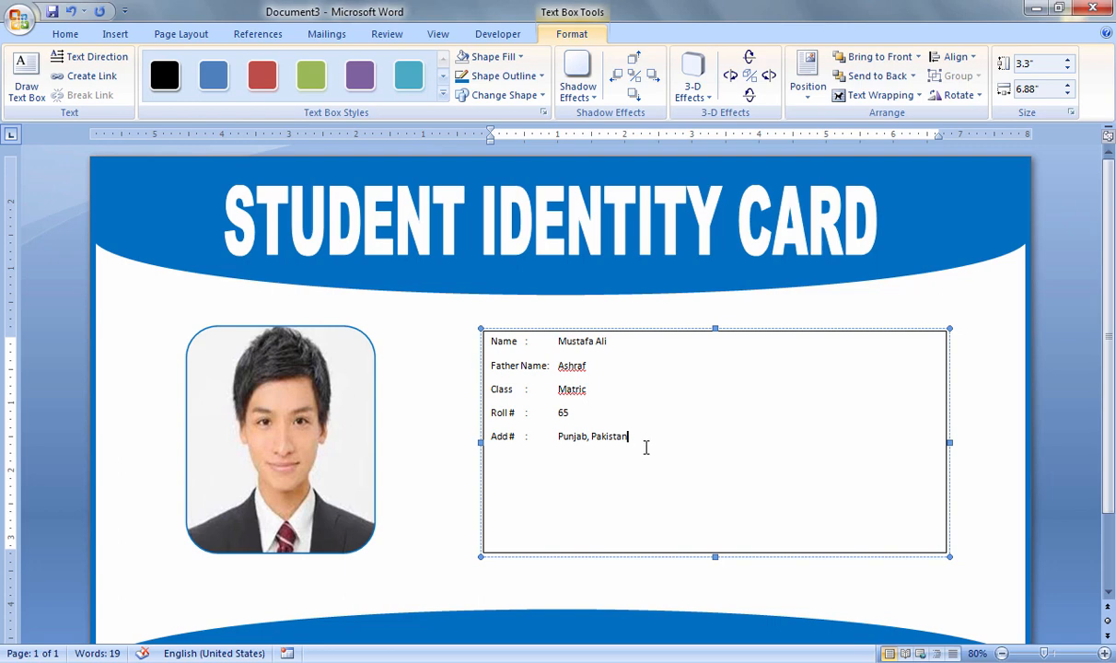
Step: Insert a tab before the colon in each of the five detail lines to align the colons and values
{"action": "left_click", "coordinate": [527, 343]}
{"action": "key", "text": "Tab"}
{"action": "left_click", "coordinate": [549, 366]}
{"action": "key", "text": "Tab"}
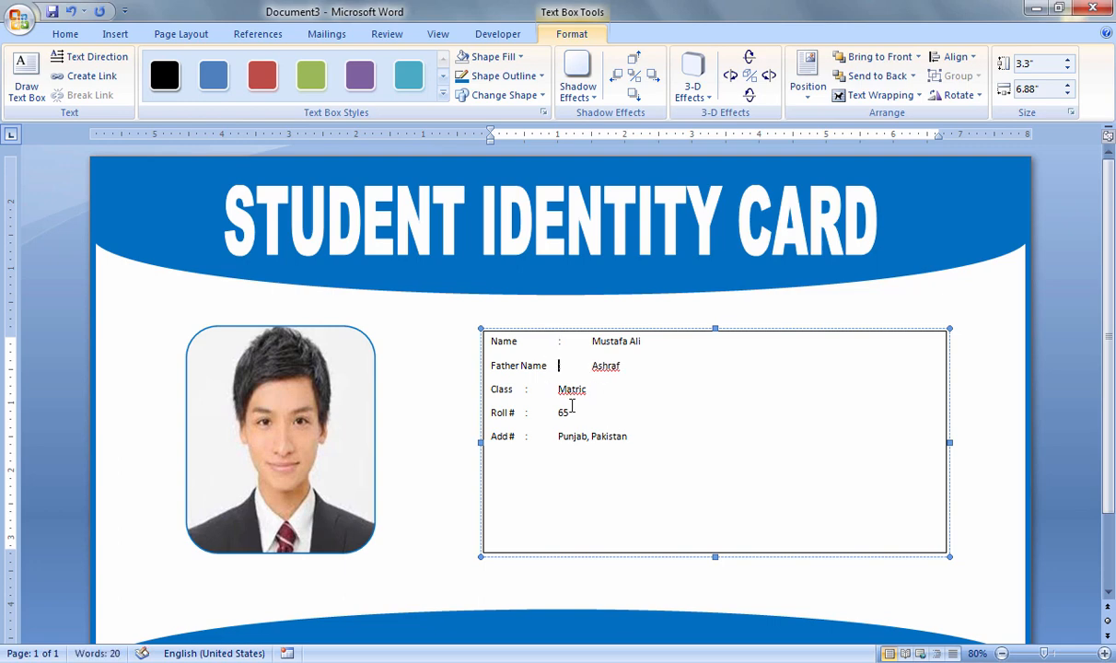
{"action": "left_click", "coordinate": [523, 389]}
{"action": "key", "text": "Tab"}
{"action": "left_click", "coordinate": [523, 412]}
{"action": "key", "text": "Tab"}
{"action": "left_click", "coordinate": [520, 437]}
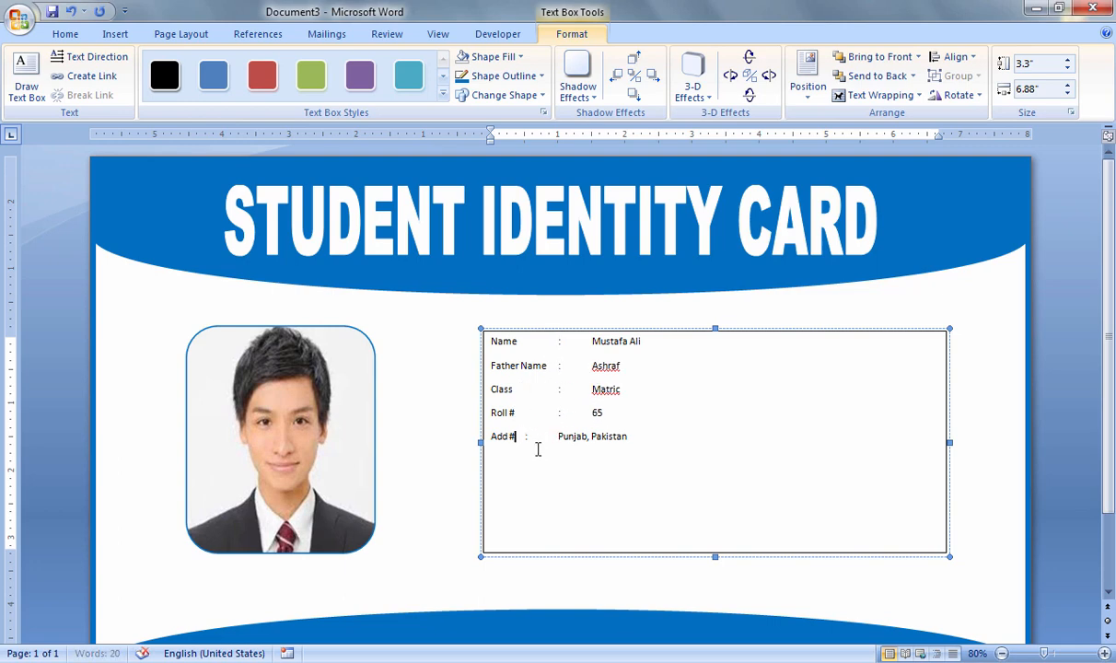
{"action": "key", "text": "Tab"}
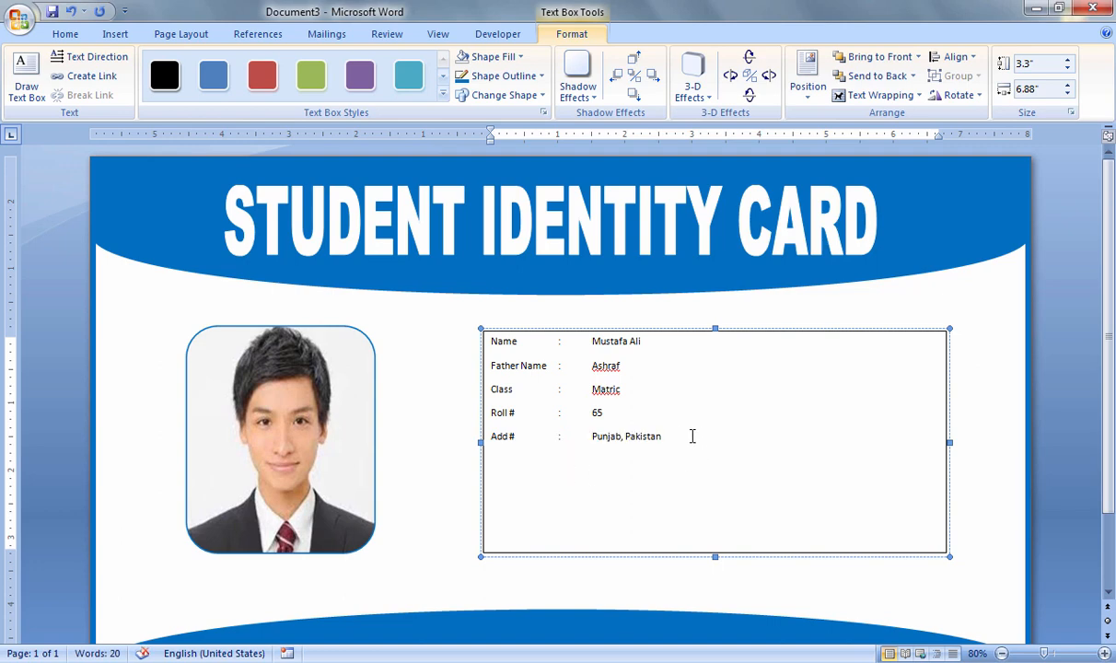
Step: Enlarge the font of all the student detail lines in the text box to 24 pt
{"action": "left_click_drag", "start_coordinate": [663, 545], "coordinate": [469, 353]}
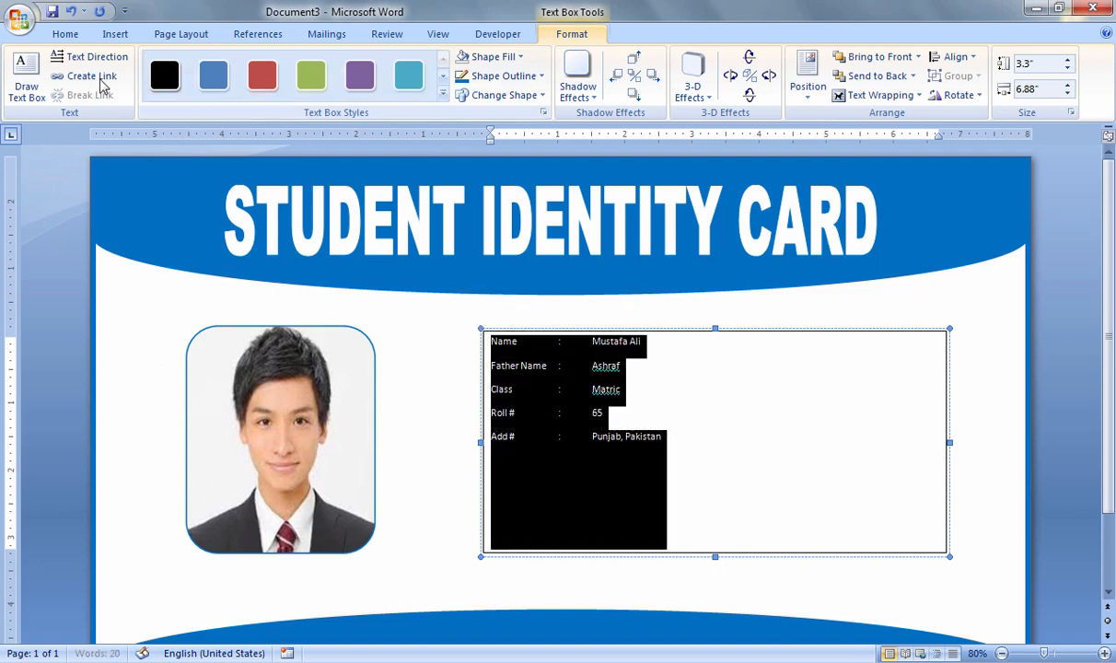
{"action": "left_click", "coordinate": [66, 34]}
{"action": "left_click", "coordinate": [310, 65]}
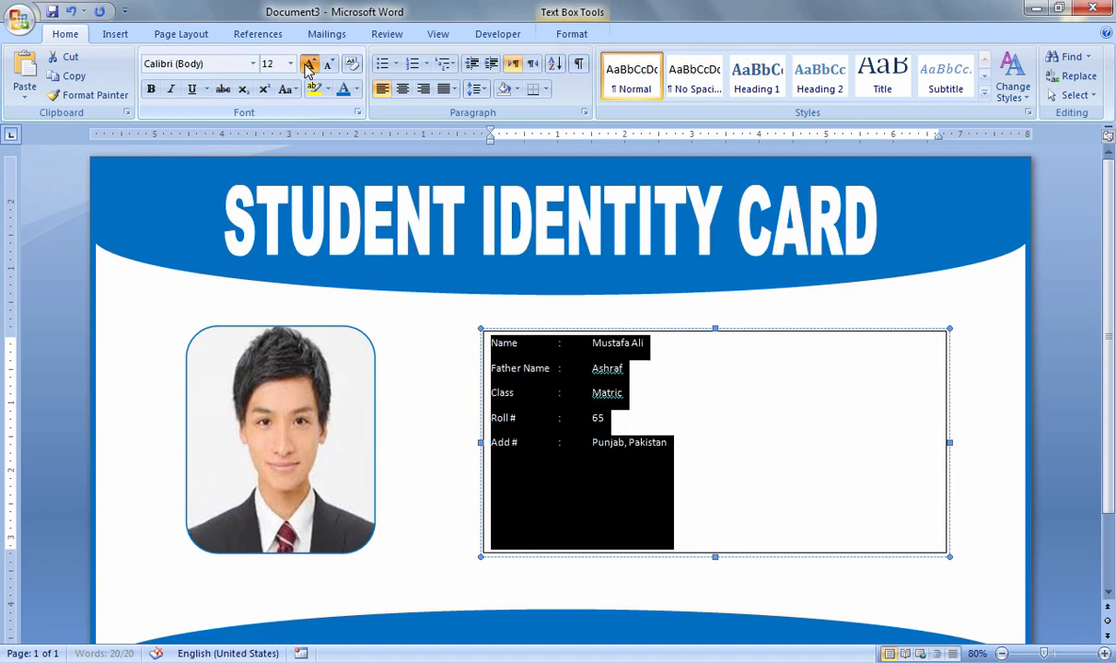
{"action": "left_click", "coordinate": [310, 64]}
{"action": "left_click", "coordinate": [309, 65]}
{"action": "left_click", "coordinate": [309, 65]}
{"action": "left_click", "coordinate": [309, 65]}
{"action": "left_click", "coordinate": [310, 64]}
{"action": "left_click", "coordinate": [310, 65]}
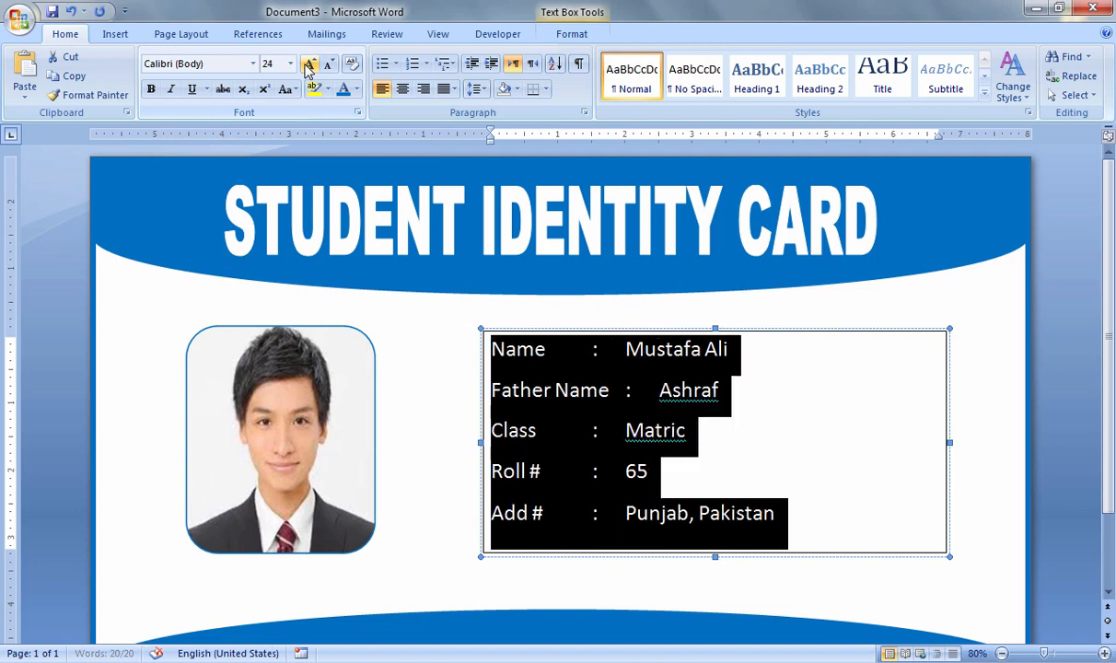
Step: Insert an extra tab before the colon in the Name, Class, Roll # and Add # lines to align them with the Father Name line
{"action": "left_click", "coordinate": [604, 486]}
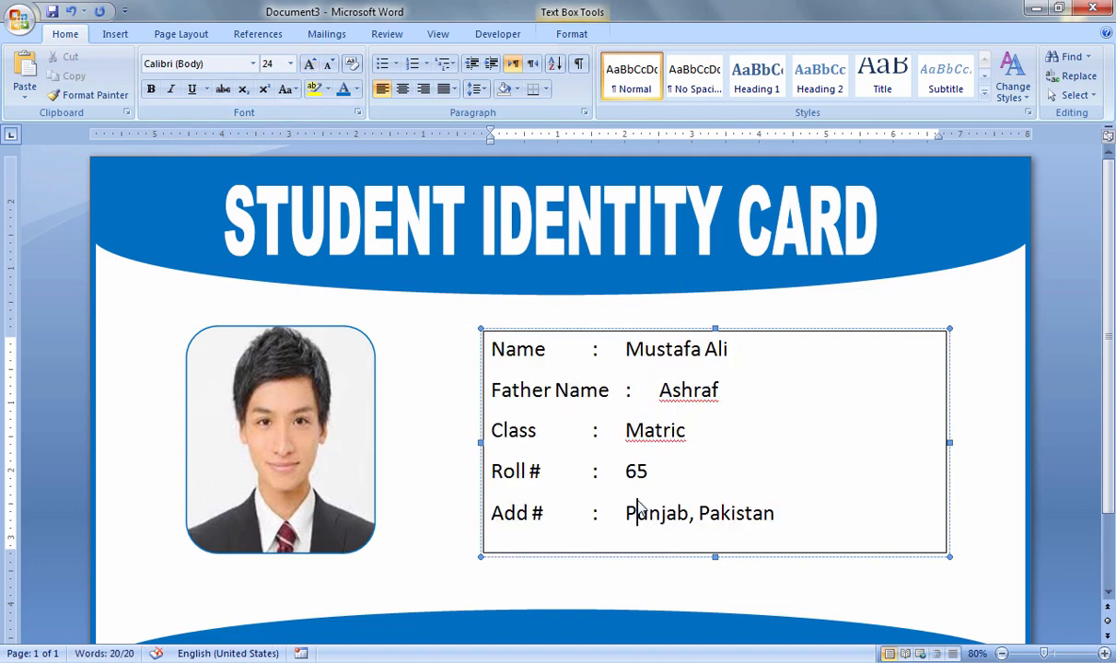
{"action": "left_click", "coordinate": [592, 350]}
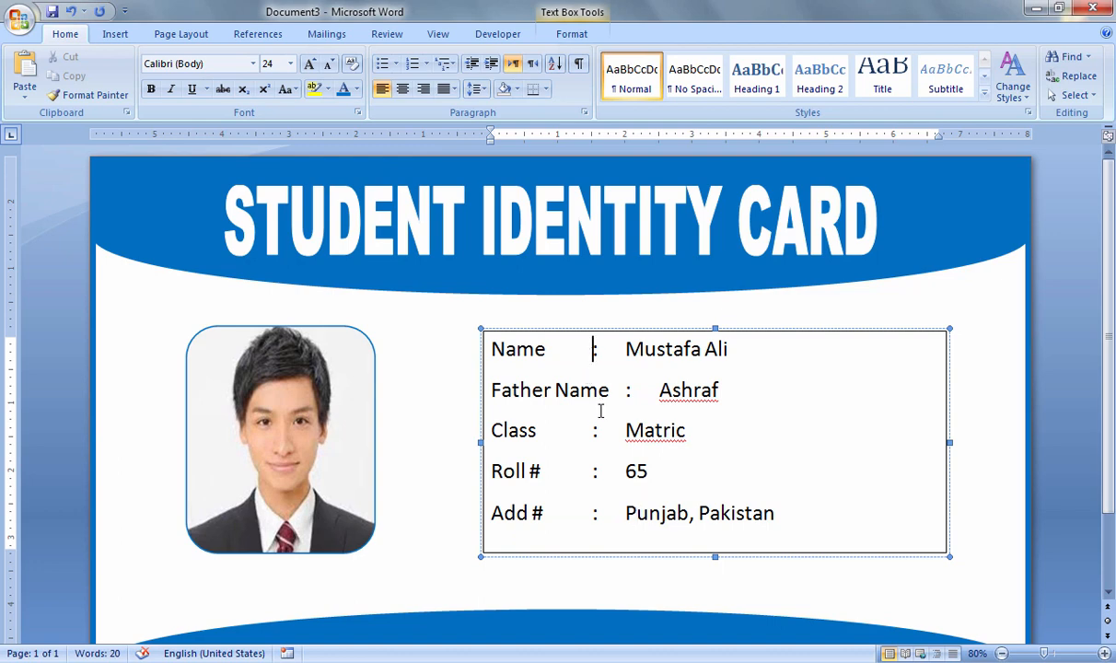
{"action": "key", "text": "Tab"}
{"action": "left_click", "coordinate": [567, 451]}
{"action": "key", "text": "Tab"}
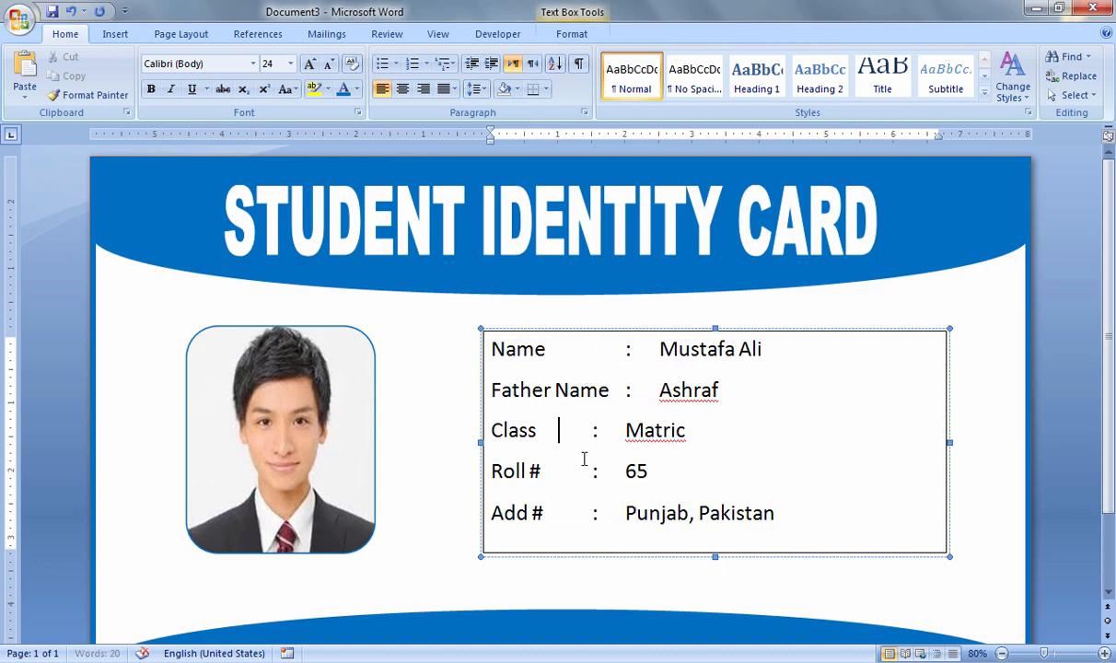
{"action": "left_click", "coordinate": [577, 474]}
{"action": "key", "text": "Tab"}
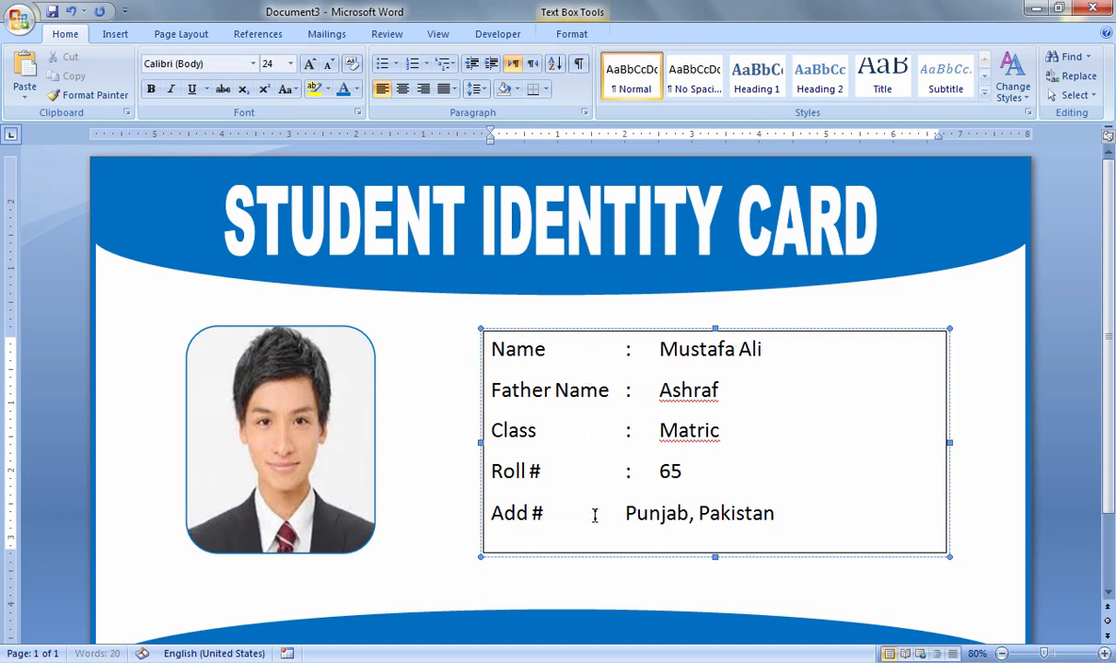
{"action": "left_click", "coordinate": [587, 513]}
{"action": "key", "text": "Tab"}
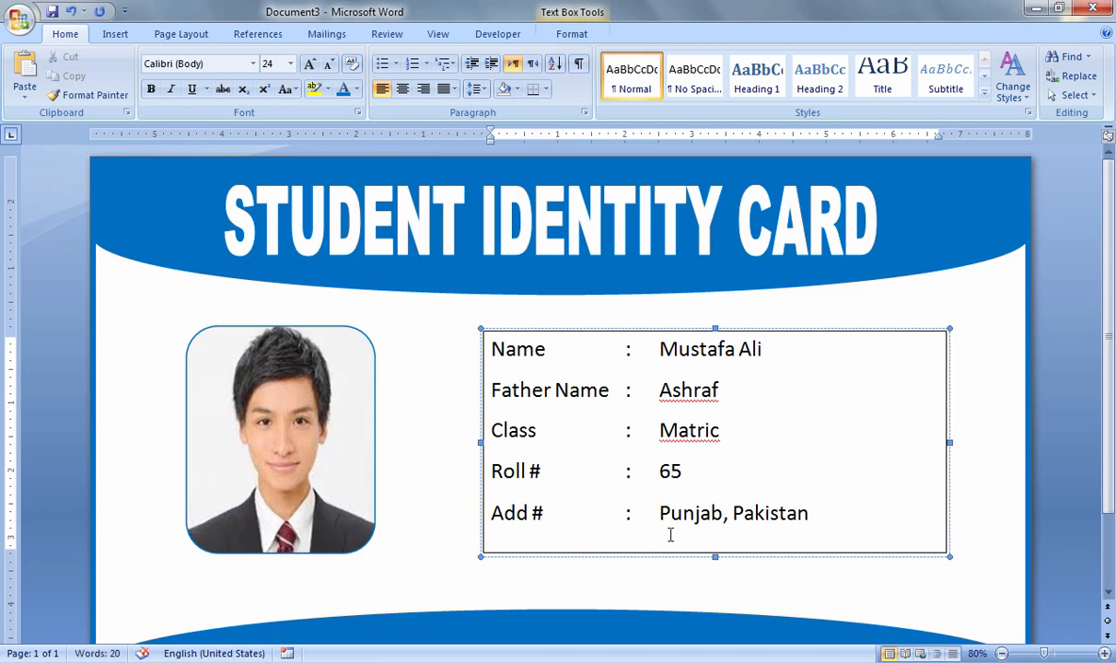
Step: Make the five field labels and their colons in the student details text box standard blue and bold
{"action": "left_click_drag", "start_coordinate": [633, 515], "coordinate": [504, 517]}
{"action": "left_click", "coordinate": [505, 517]}
{"action": "left_click_drag", "start_coordinate": [634, 518], "coordinate": [494, 515]}
{"action": "left_click_drag", "start_coordinate": [644, 471], "coordinate": [493, 470]}
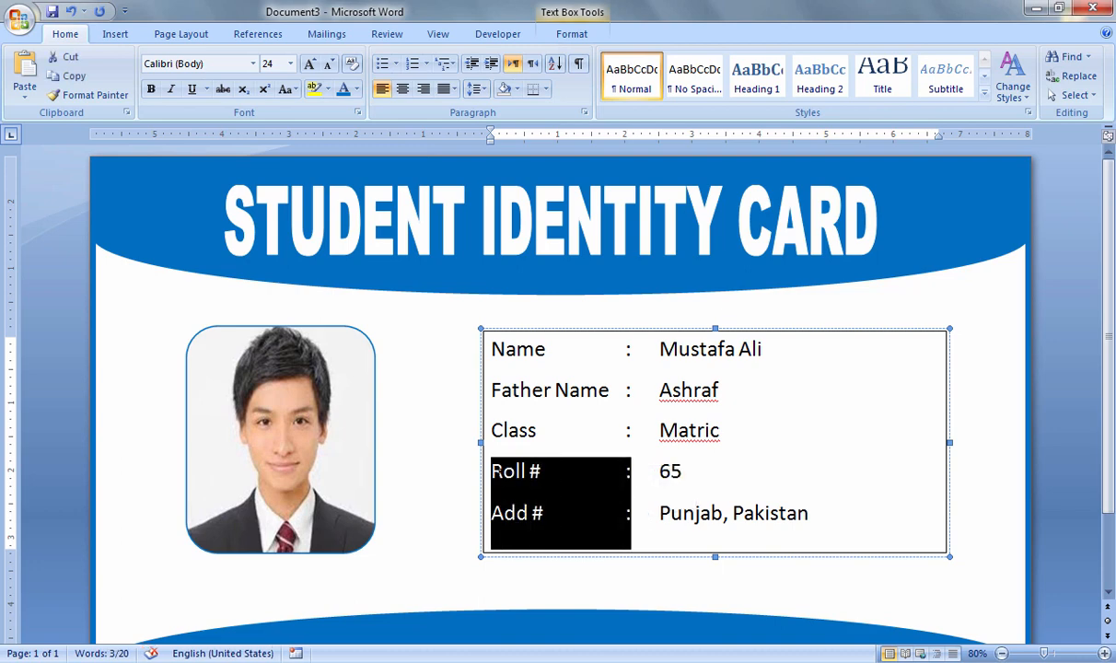
{"action": "left_click_drag", "start_coordinate": [641, 426], "coordinate": [494, 430]}
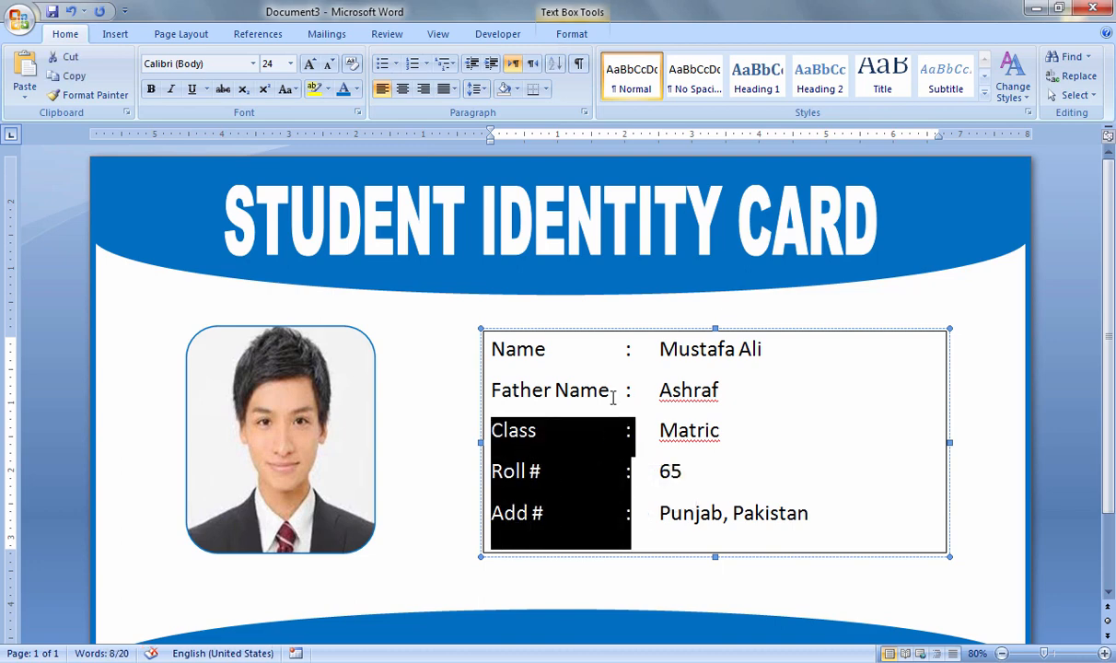
{"action": "left_click_drag", "start_coordinate": [613, 397], "coordinate": [493, 342]}
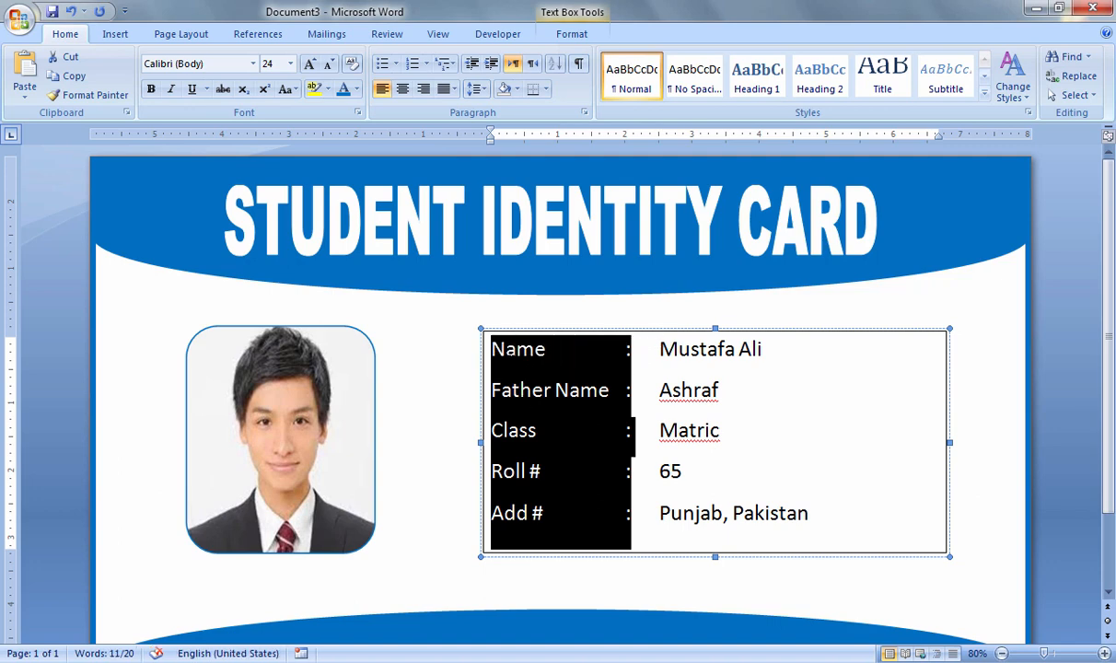
{"action": "left_click", "coordinate": [358, 90]}
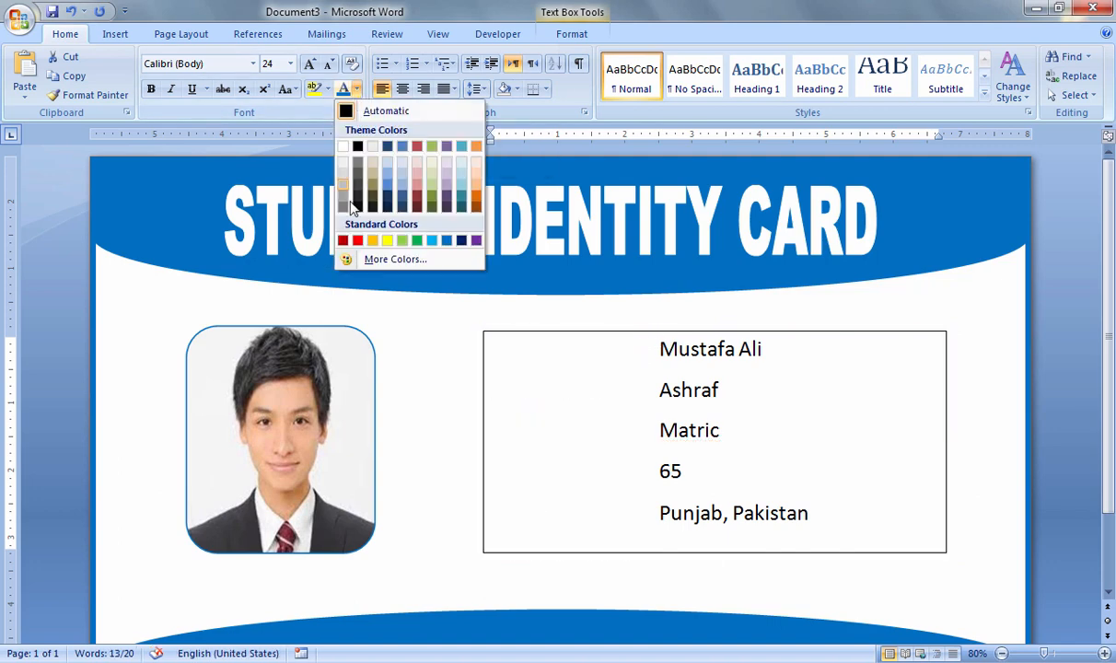
{"action": "left_click", "coordinate": [448, 241]}
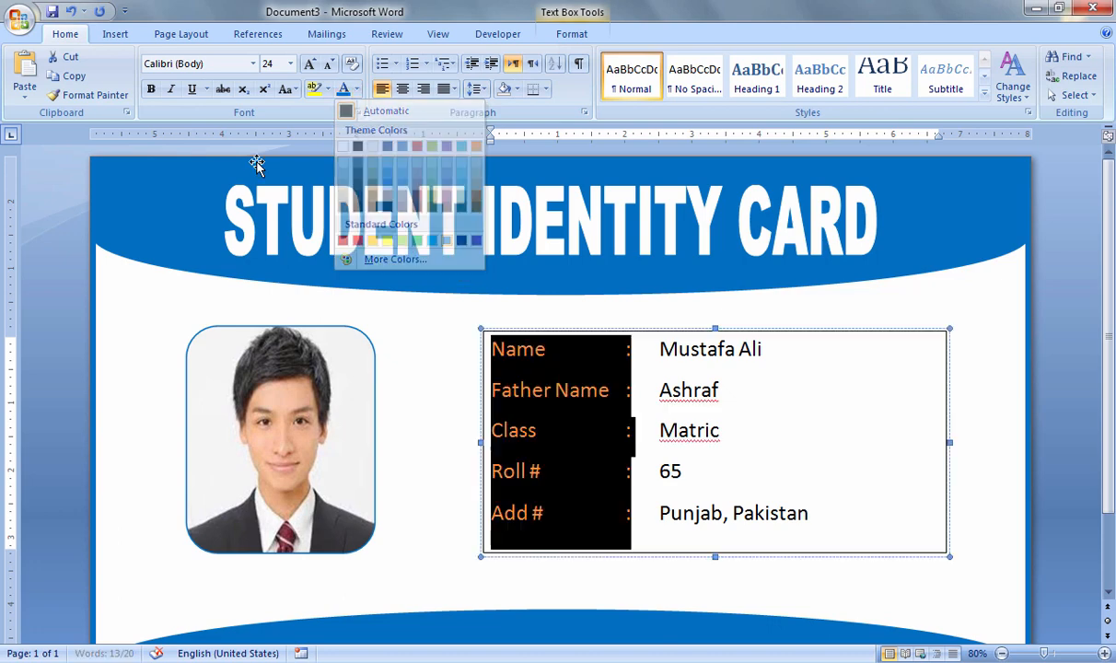
{"action": "left_click", "coordinate": [151, 89]}
{"action": "left_click", "coordinate": [656, 472]}
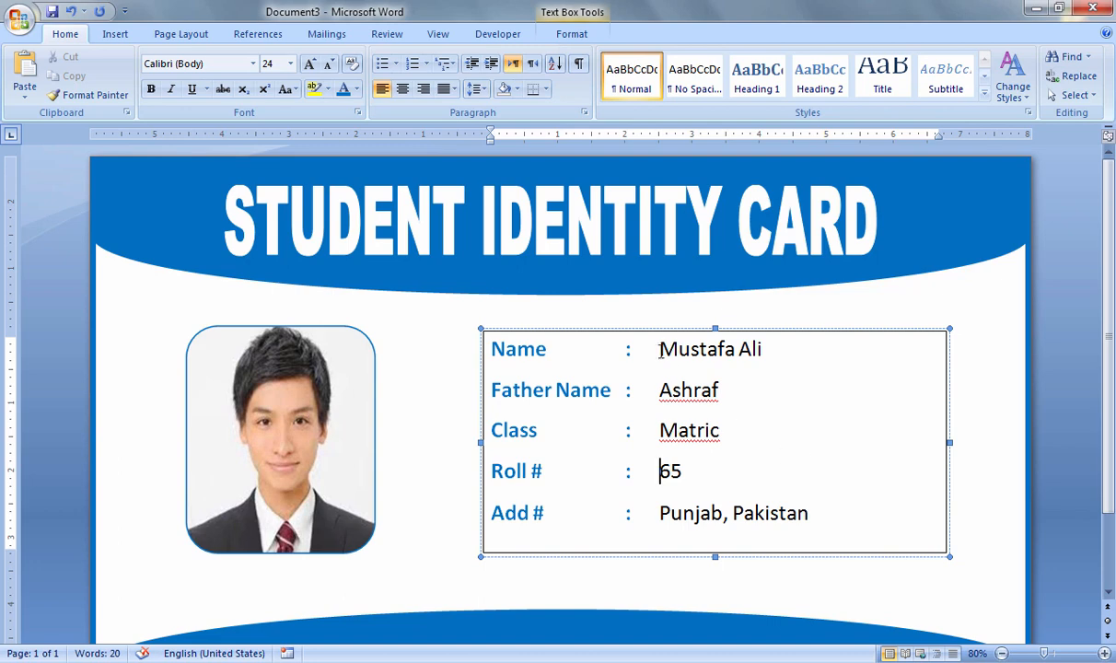
Step: Make the values after the colons in all five student detail lines bold
{"action": "left_click_drag", "start_coordinate": [659, 349], "coordinate": [774, 350]}
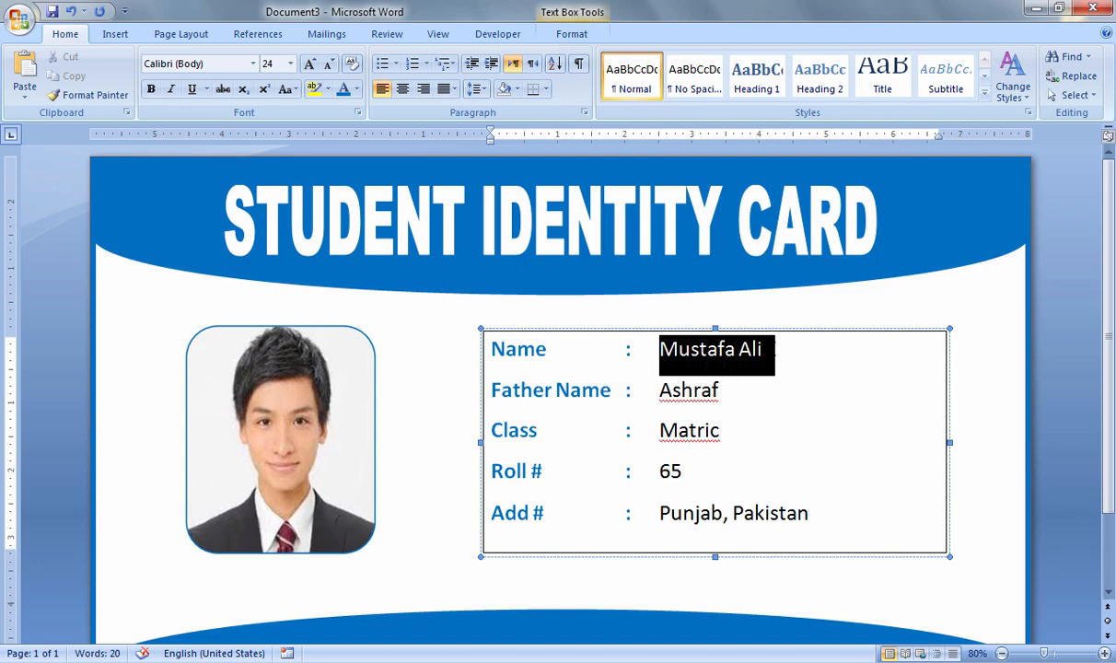
{"action": "left_click_drag", "start_coordinate": [661, 389], "coordinate": [734, 390]}
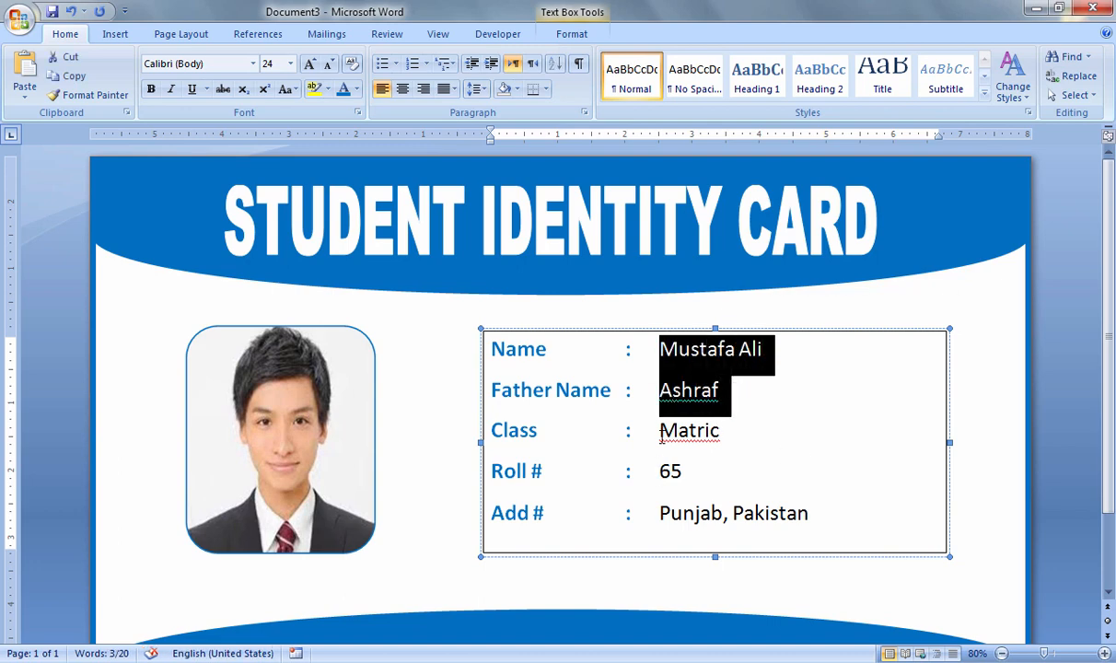
{"action": "left_click_drag", "start_coordinate": [662, 433], "coordinate": [684, 474]}
{"action": "left_click_drag", "start_coordinate": [661, 515], "coordinate": [809, 514]}
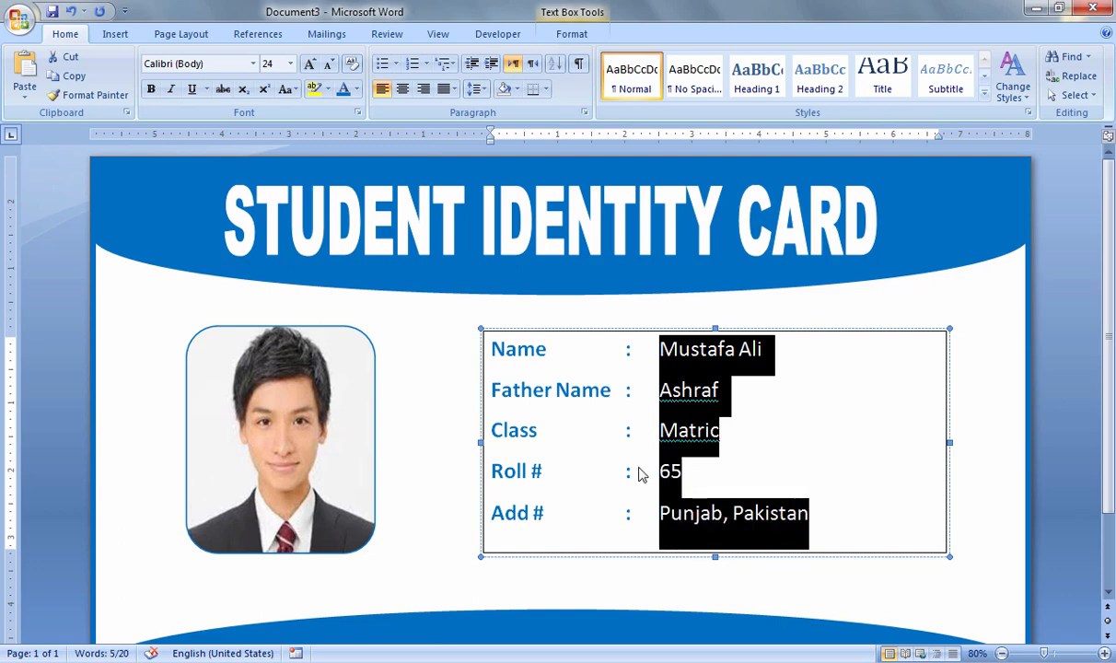
{"action": "left_click", "coordinate": [151, 90]}
{"action": "left_click", "coordinate": [755, 394]}
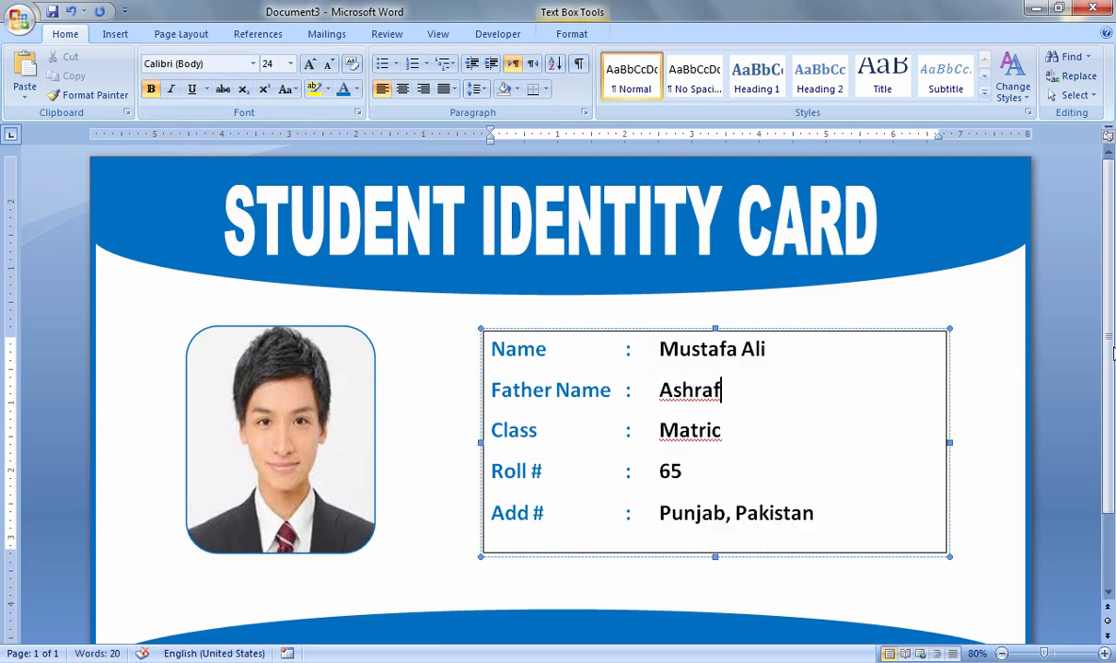
Step: Insert the Logo-2-Png picture from the Pictures library and set its text wrapping to In Front of Text
{"action": "left_click_drag", "start_coordinate": [1112, 353], "coordinate": [1111, 429]}
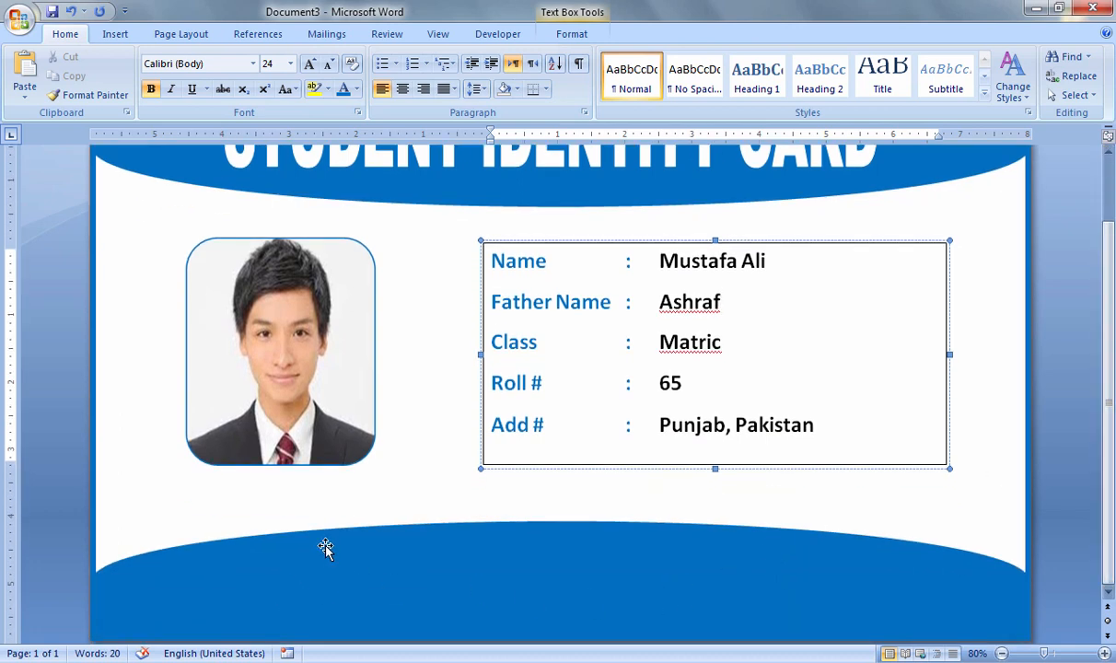
{"action": "left_click", "coordinate": [901, 534]}
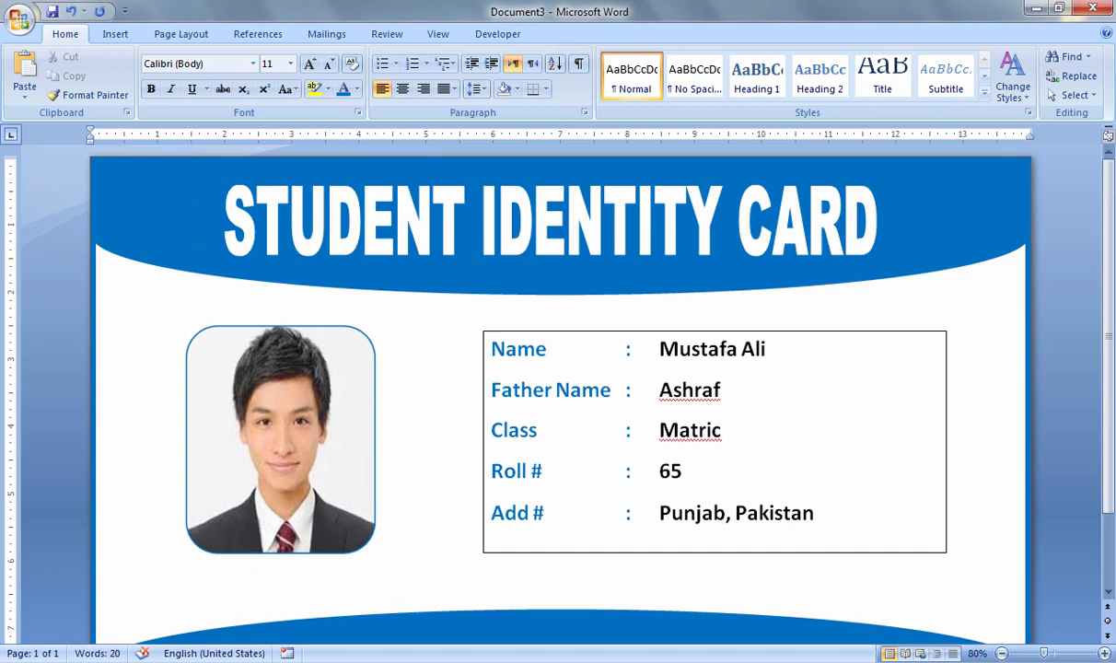
{"action": "scroll", "coordinate": [577, 398], "scroll_direction": "down", "scroll_amount": 2}
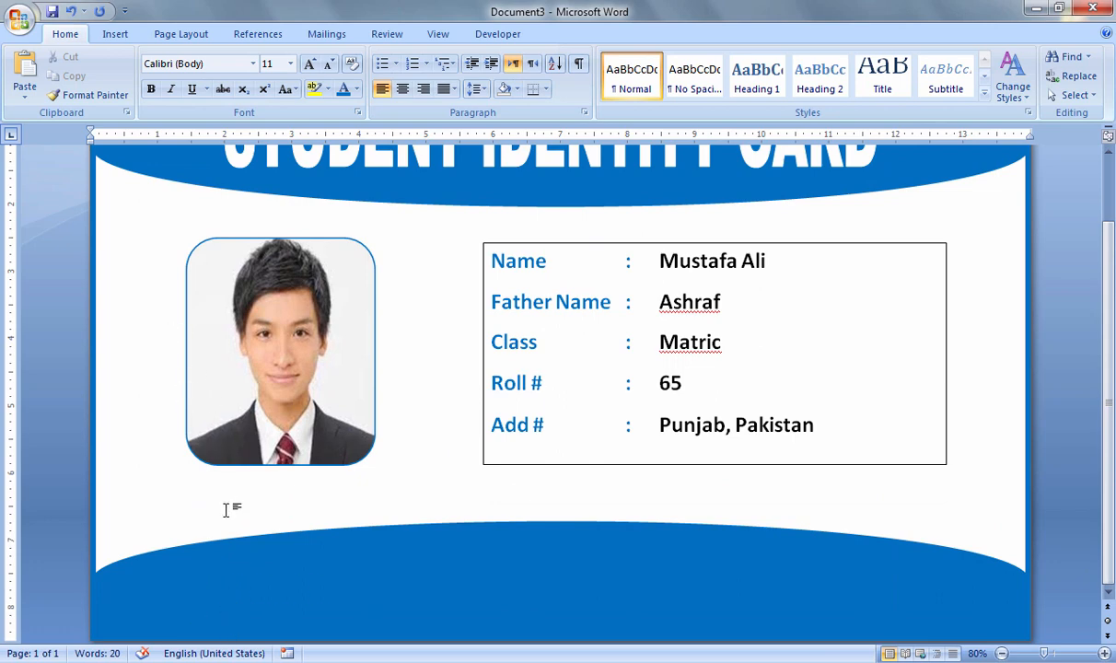
{"action": "left_click", "coordinate": [113, 40]}
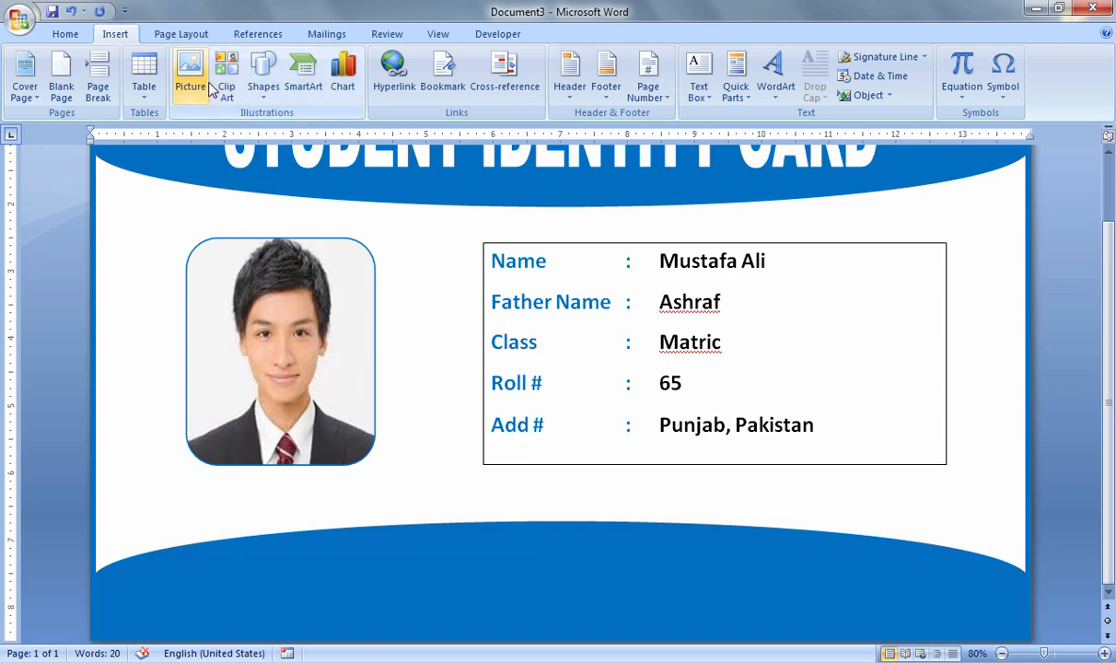
{"action": "left_click", "coordinate": [190, 79]}
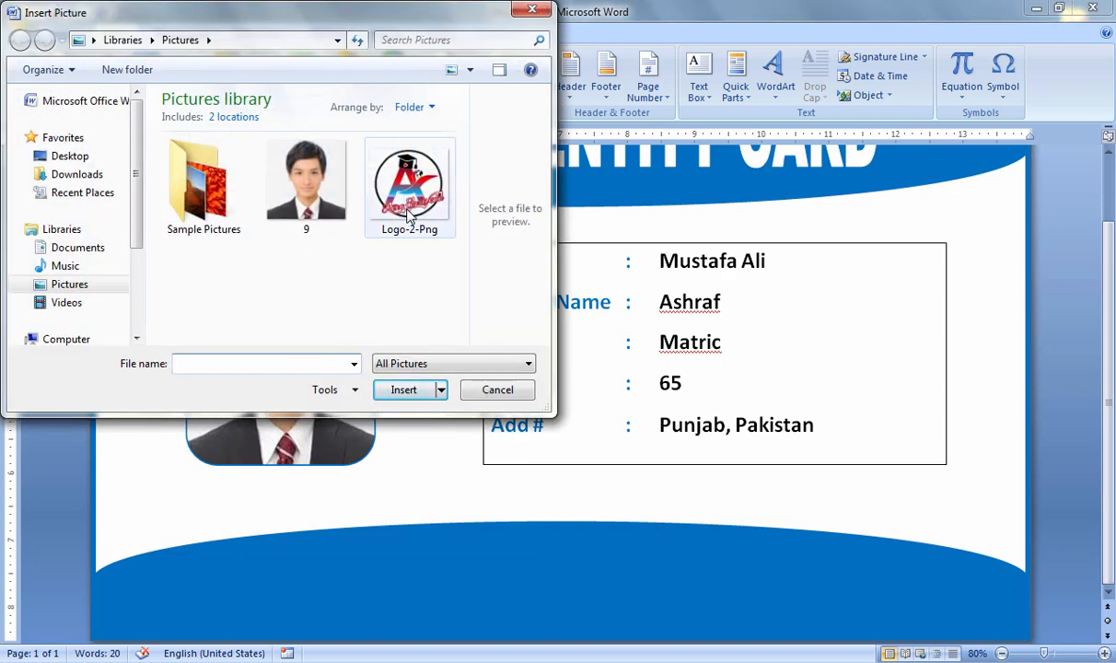
{"action": "double_click", "coordinate": [408, 198]}
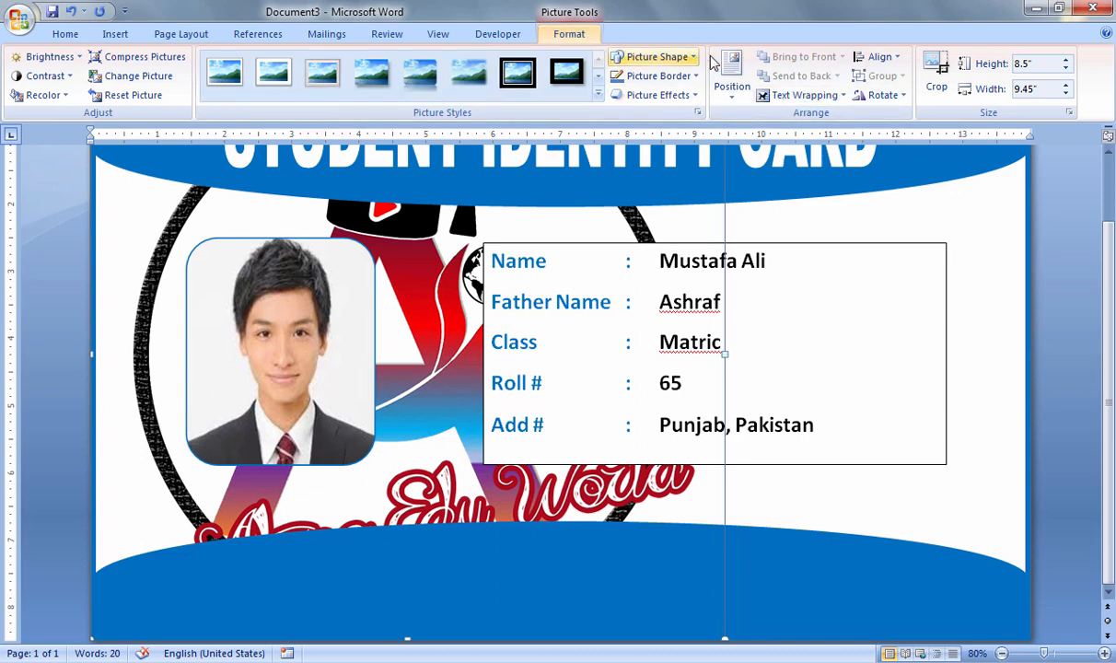
{"action": "left_click", "coordinate": [806, 95]}
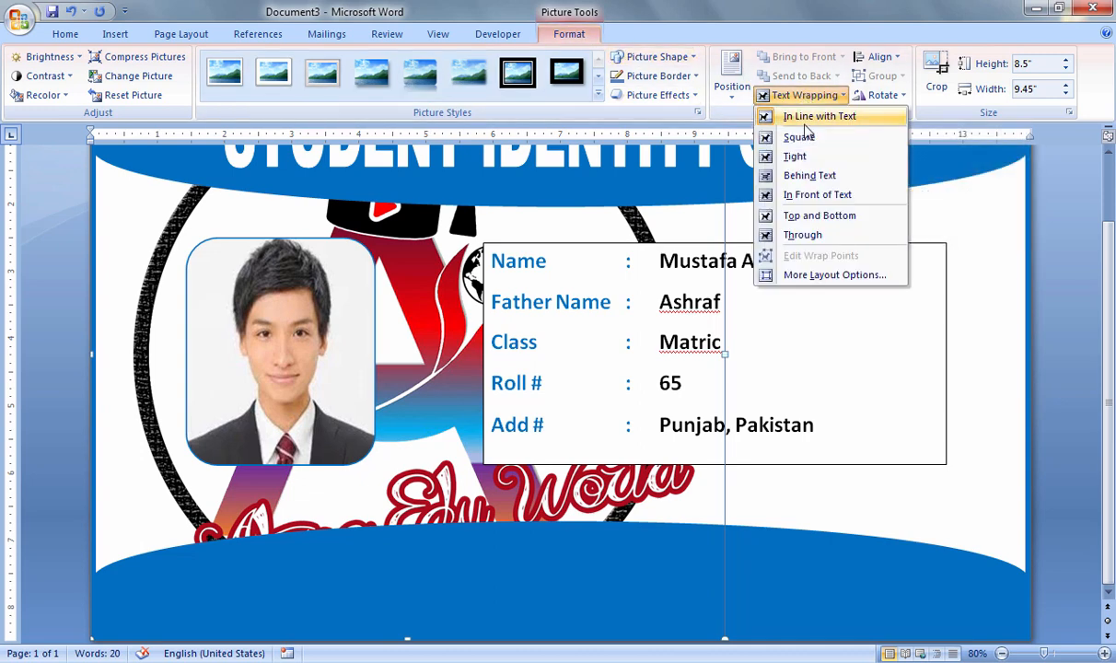
{"action": "left_click", "coordinate": [816, 196]}
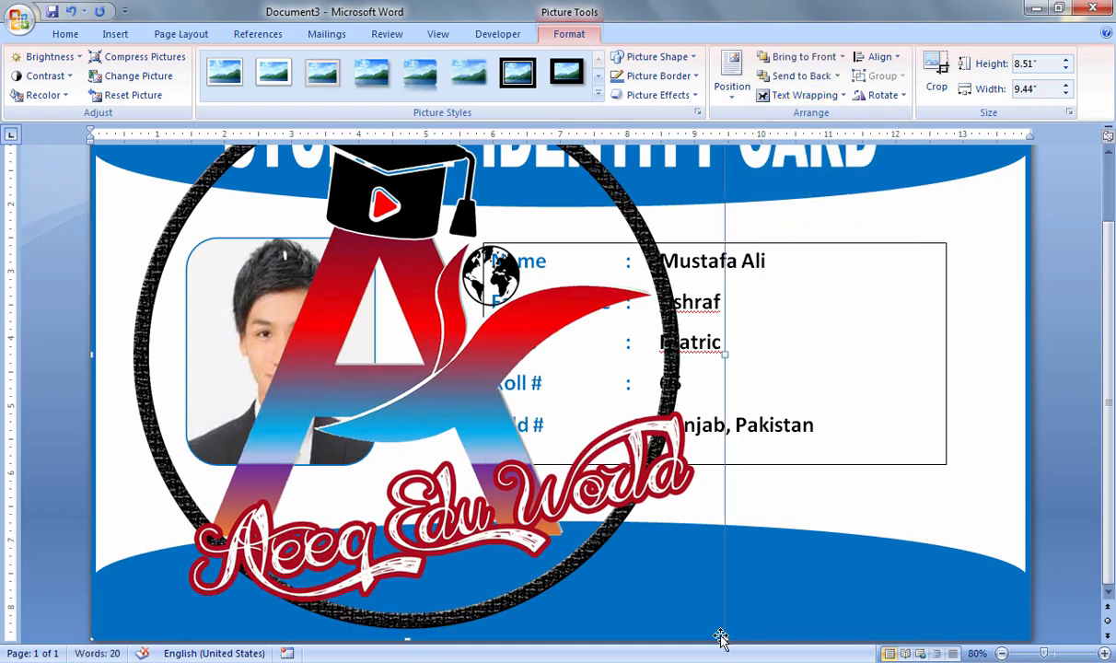
Step: Shrink the logo to about 1.53" by 1.7" and place it at the left end of the blue footer
{"action": "left_click_drag", "start_coordinate": [722, 638], "coordinate": [321, 567]}
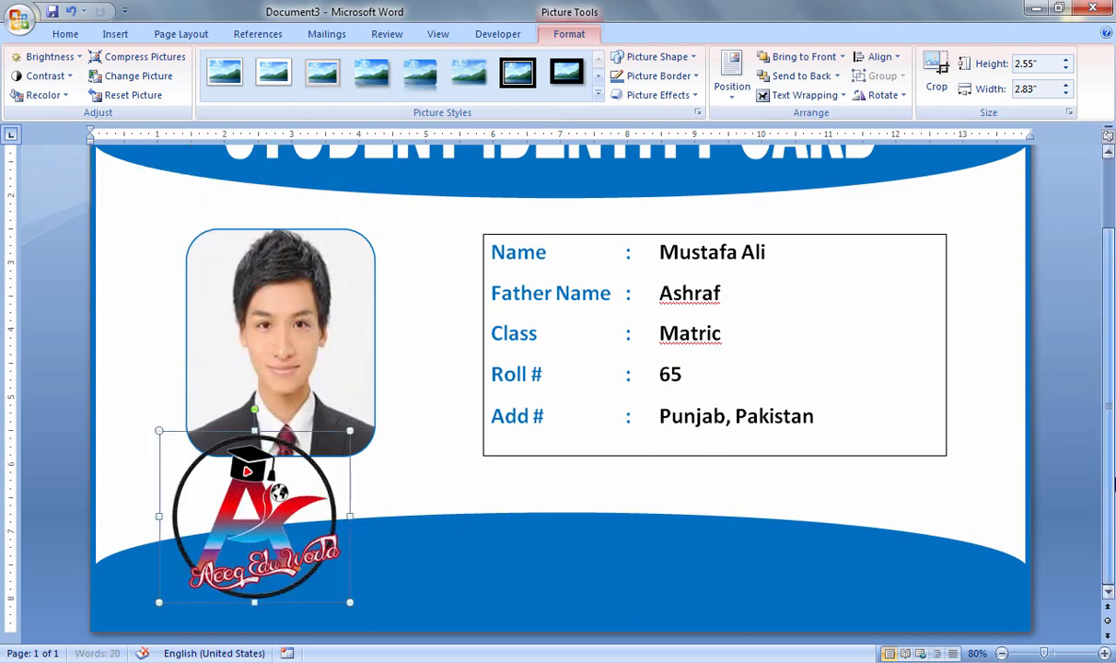
{"action": "left_click_drag", "start_coordinate": [342, 604], "coordinate": [273, 534]}
{"action": "left_click_drag", "start_coordinate": [219, 481], "coordinate": [192, 575]}
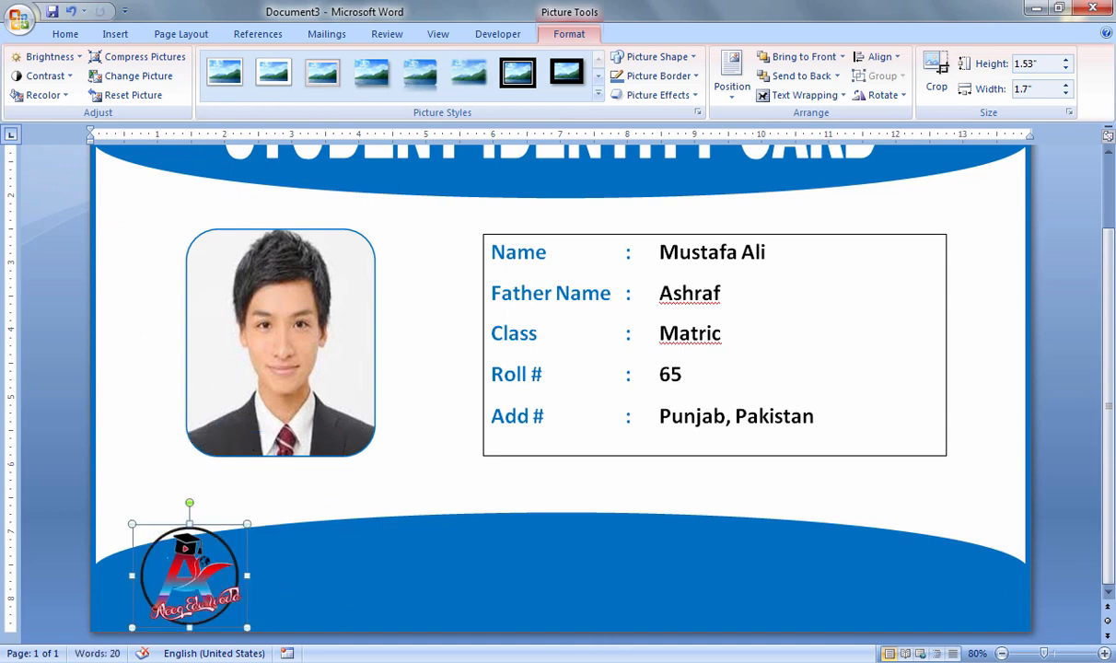
Step: Shift the logo slightly right and down in the footer and reduce it to about 1.33" by 1.49" so it fits inside
{"action": "left_click", "coordinate": [1105, 653]}
{"action": "left_click", "coordinate": [1104, 653]}
{"action": "left_click", "coordinate": [1104, 653]}
{"action": "left_click", "coordinate": [1104, 653]}
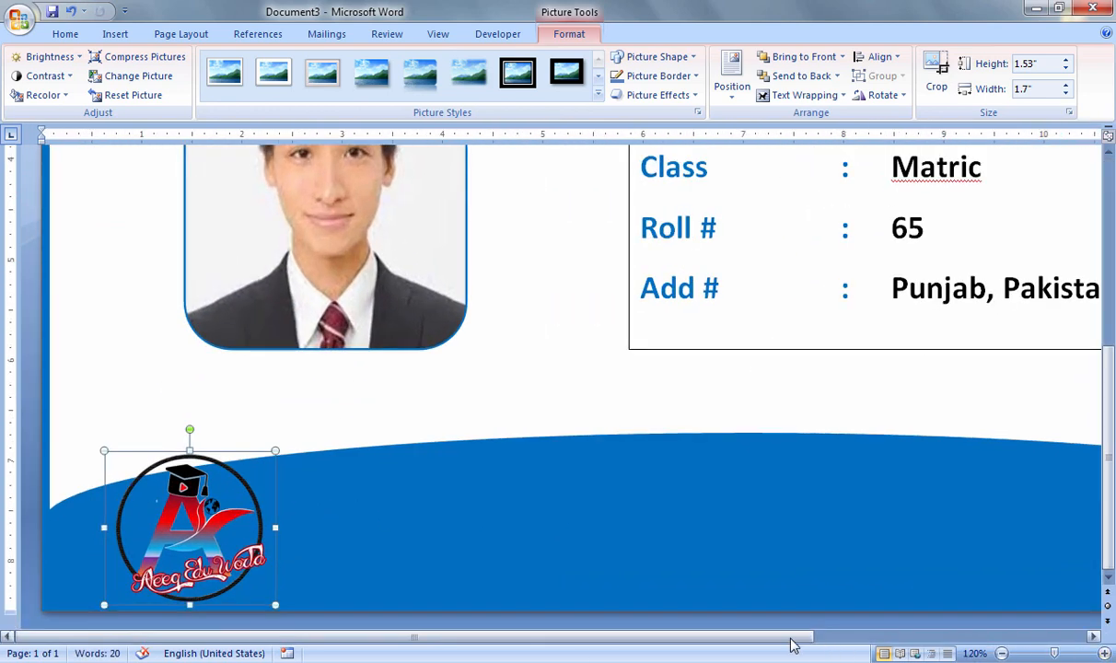
{"action": "left_click_drag", "start_coordinate": [197, 521], "coordinate": [240, 550]}
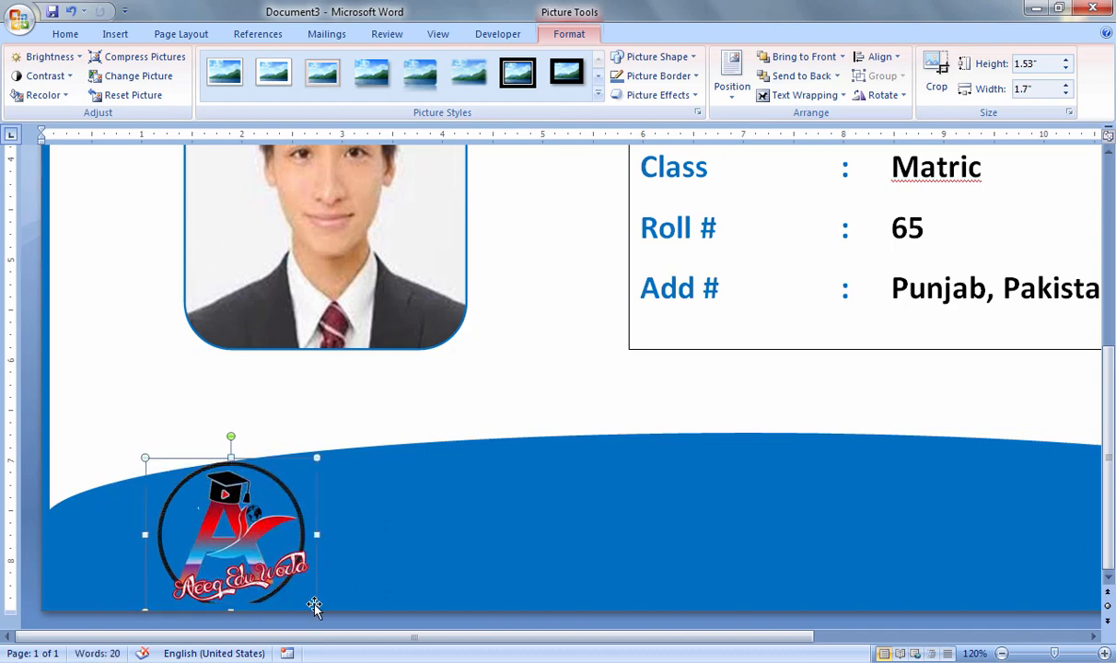
{"action": "mouse_move", "coordinate": [145, 456]}
{"action": "left_mouse_down"}
{"action": "mouse_move", "coordinate": [166, 479]}
{"action": "mouse_move", "coordinate": [159, 468]}
{"action": "left_mouse_up"}
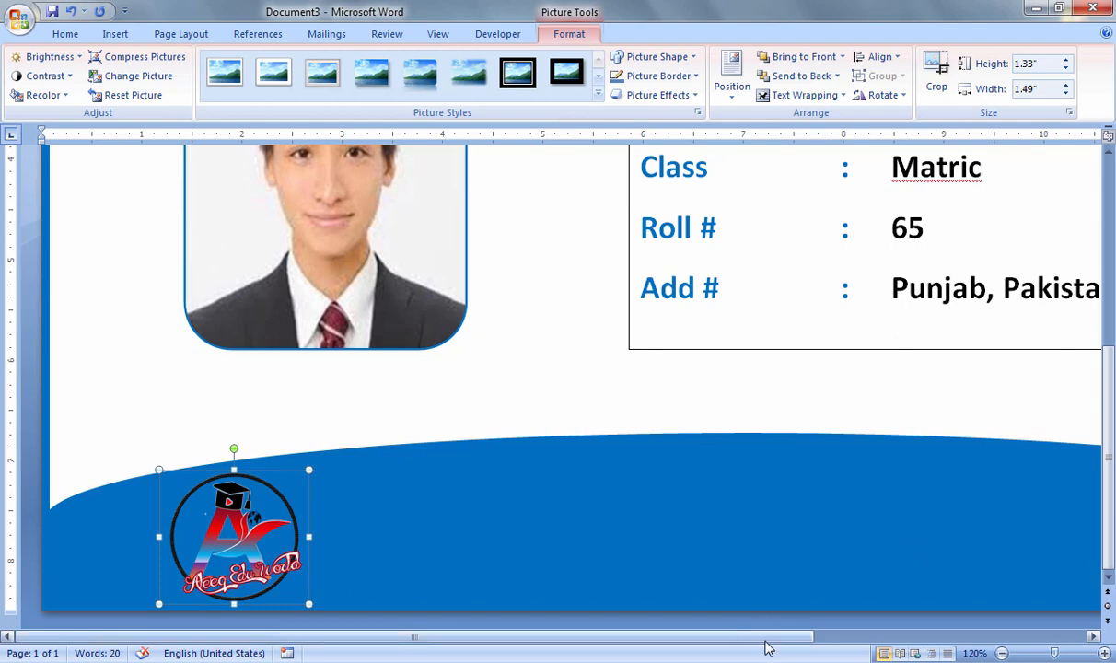
Step: Draw a text box about 4.92" wide and 0.51" high beside the footer logo and enter "Ateeq EduWorld"
{"action": "left_click_drag", "start_coordinate": [764, 638], "coordinate": [852, 650]}
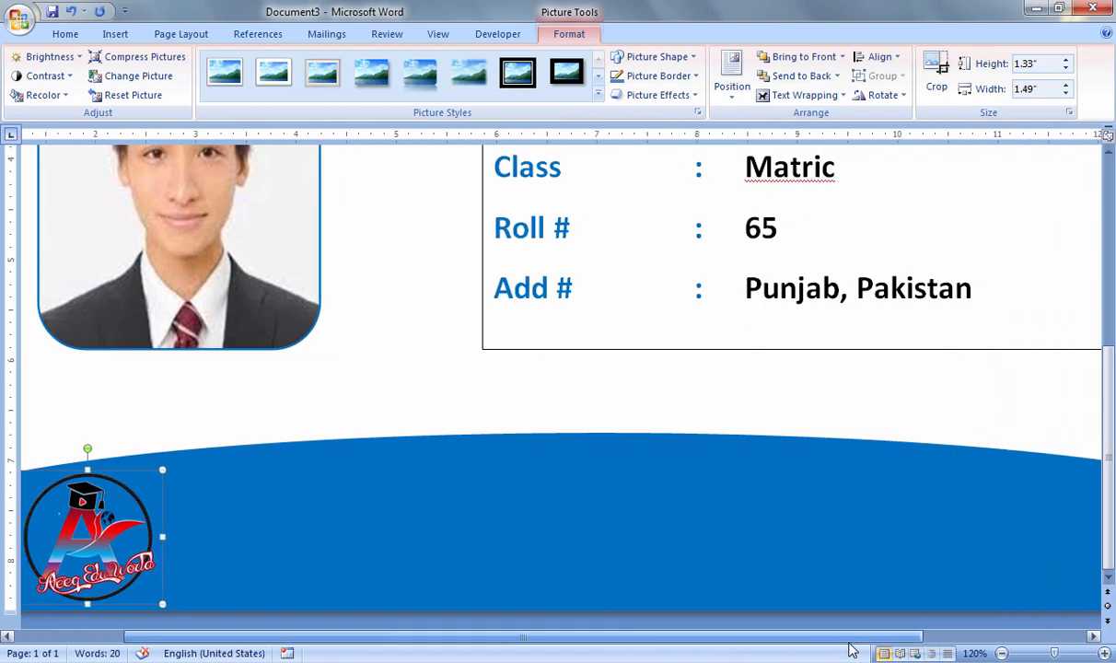
{"action": "left_click", "coordinate": [115, 33]}
{"action": "left_click", "coordinate": [264, 74]}
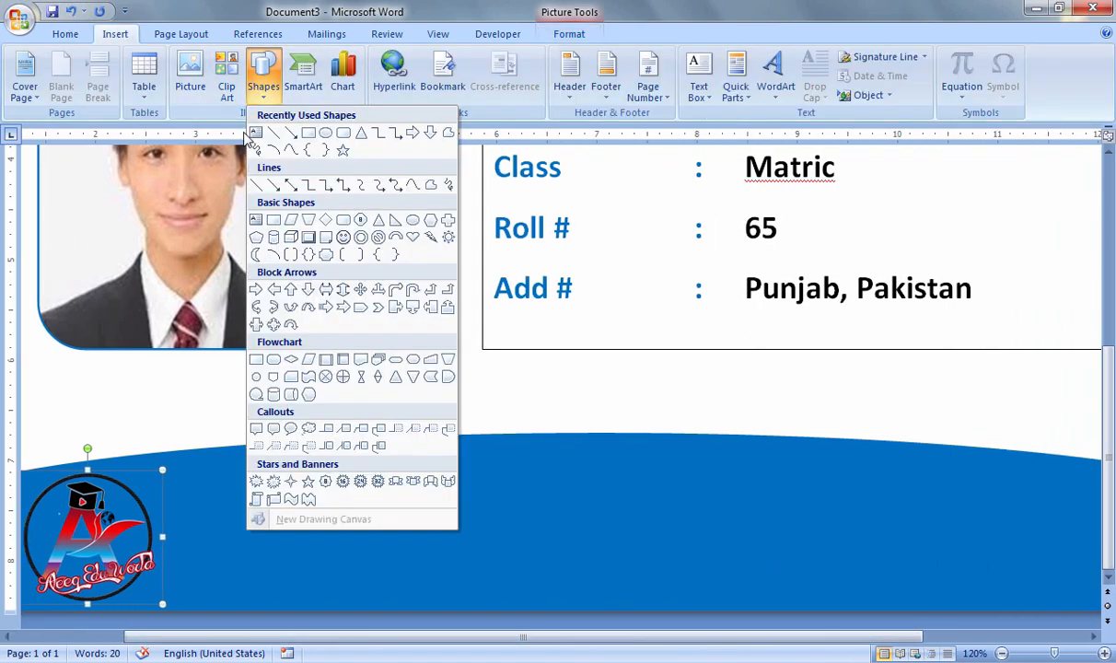
{"action": "left_click", "coordinate": [257, 144]}
{"action": "left_click_drag", "start_coordinate": [187, 477], "coordinate": [679, 532]}
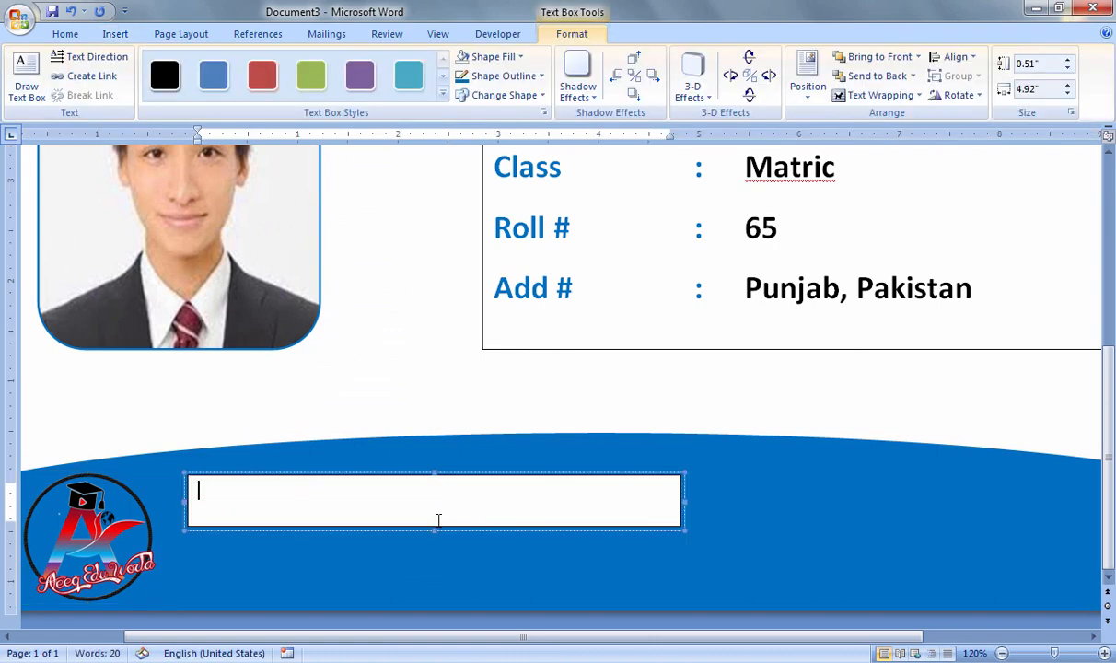
{"action": "type", "text": "Ateeq EduWorld"}
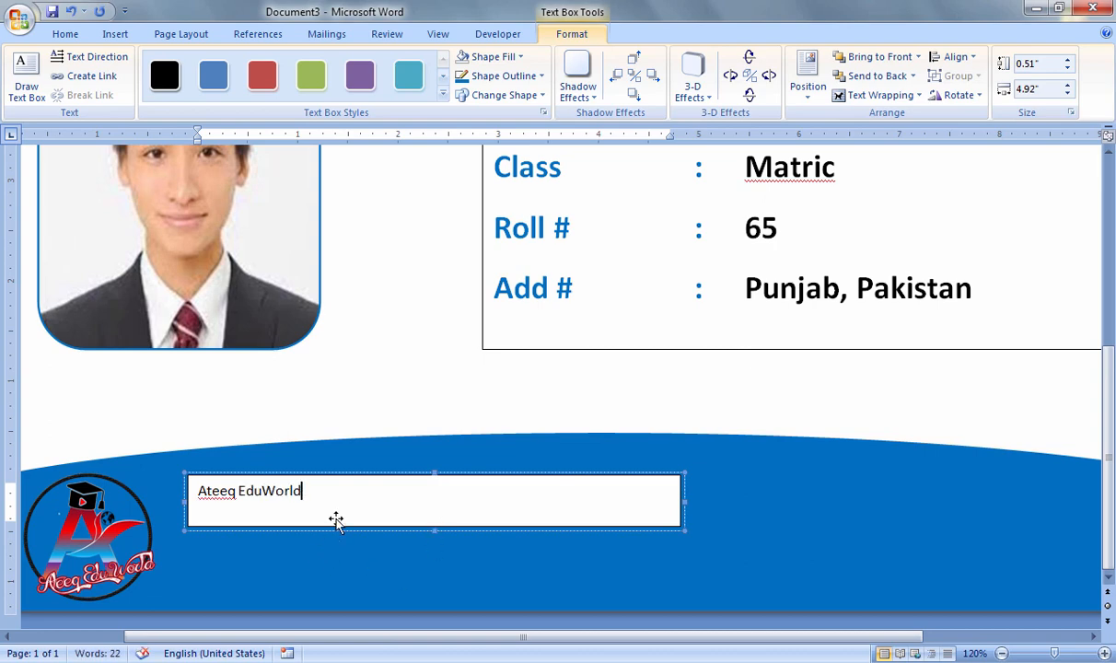
Step: Enlarge the "Ateeq EduWorld" text in the footer text box to 22 pt
{"action": "triple_click", "coordinate": [276, 488]}
{"action": "left_click", "coordinate": [67, 35]}
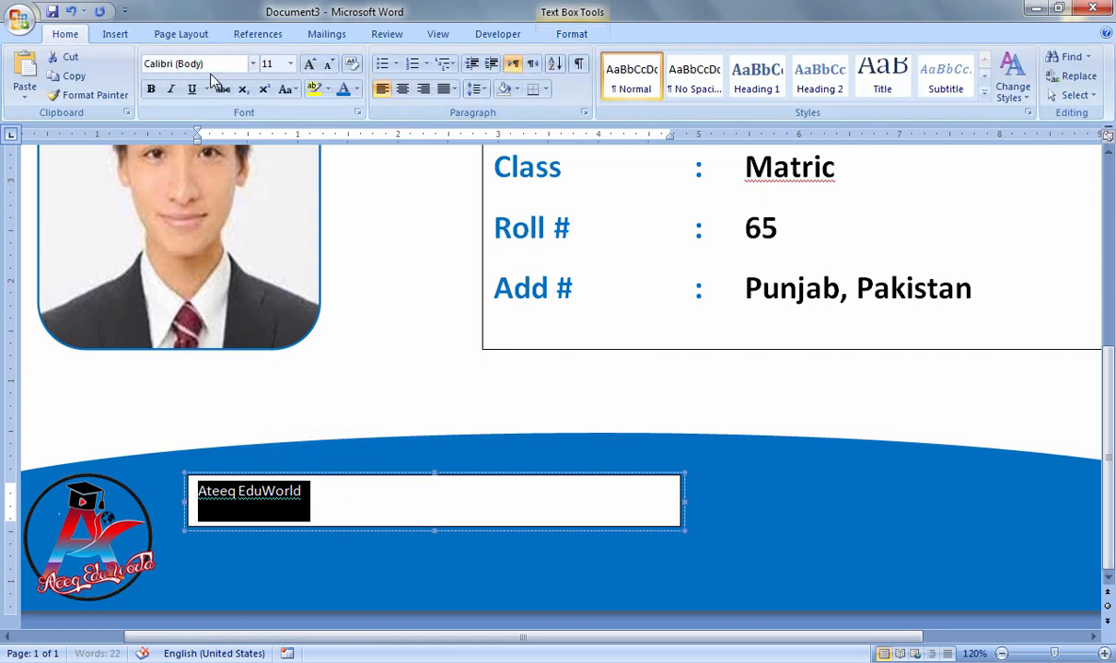
{"action": "left_click", "coordinate": [311, 64]}
{"action": "left_click", "coordinate": [311, 65]}
{"action": "left_click", "coordinate": [310, 64]}
{"action": "left_click", "coordinate": [310, 64]}
{"action": "left_click", "coordinate": [310, 65]}
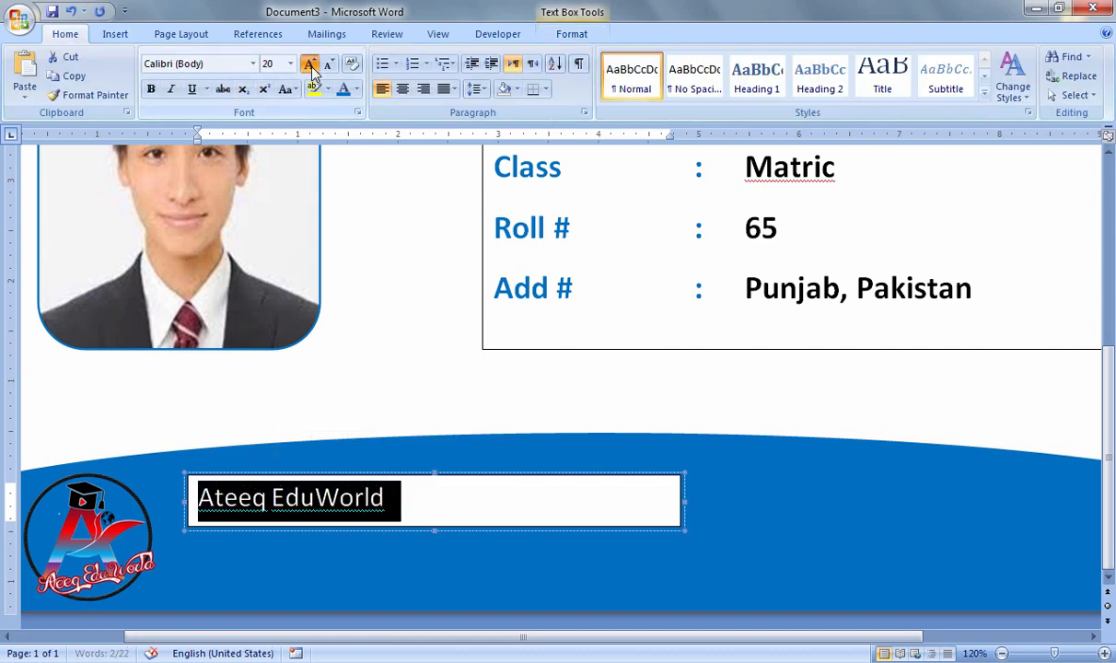
{"action": "left_click", "coordinate": [311, 65]}
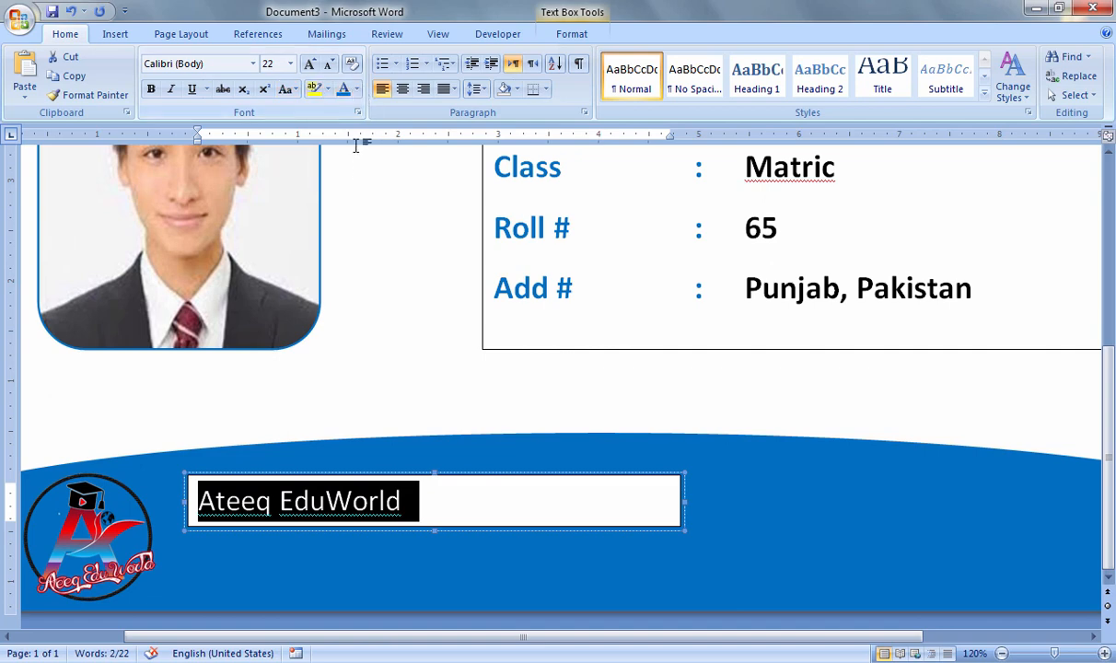
Step: Recolour the "Ateeq EduWorld" text in the footer text box white
{"action": "left_click", "coordinate": [357, 90]}
{"action": "left_click", "coordinate": [348, 148]}
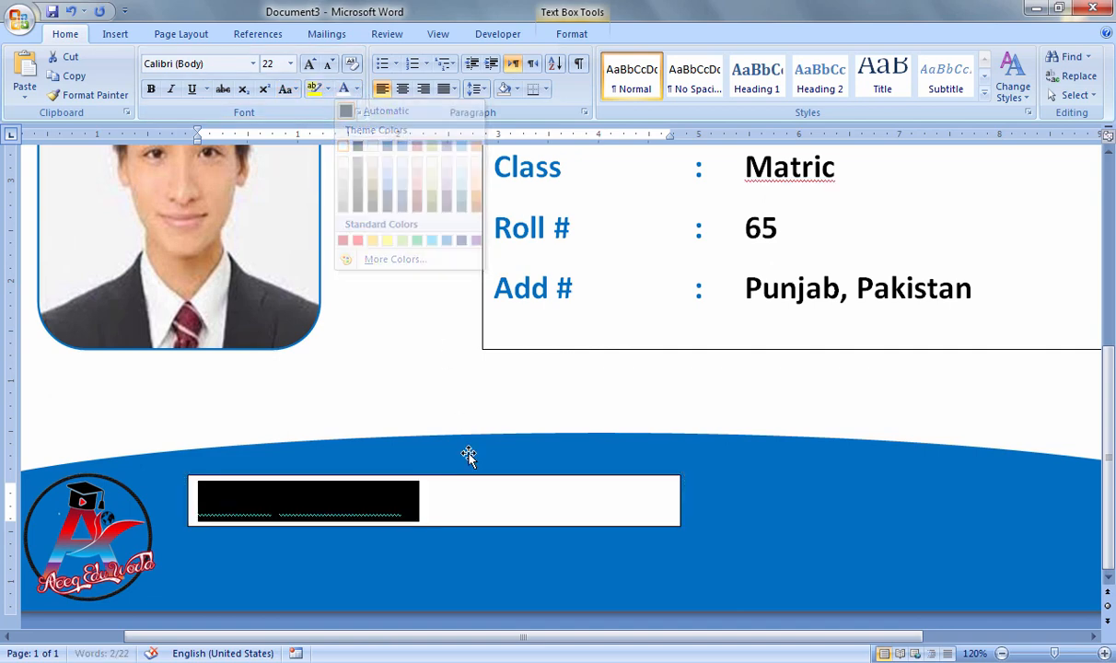
{"action": "left_click", "coordinate": [560, 488]}
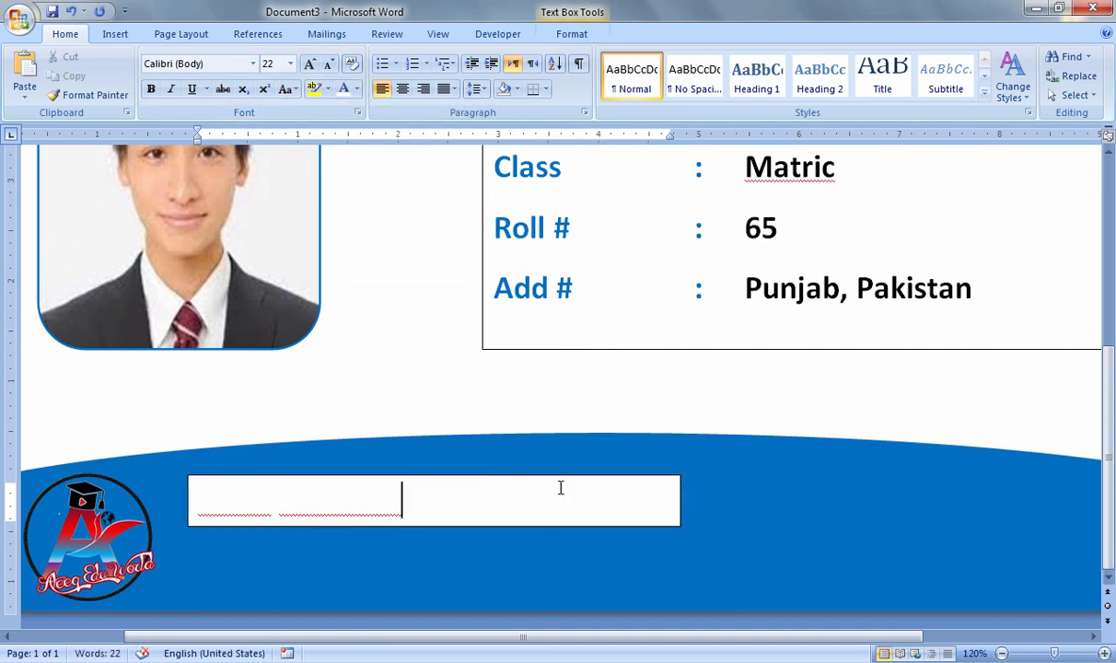
Step: Remove the fill and the outline from the "Ateeq EduWorld" text box
{"action": "left_click", "coordinate": [565, 477]}
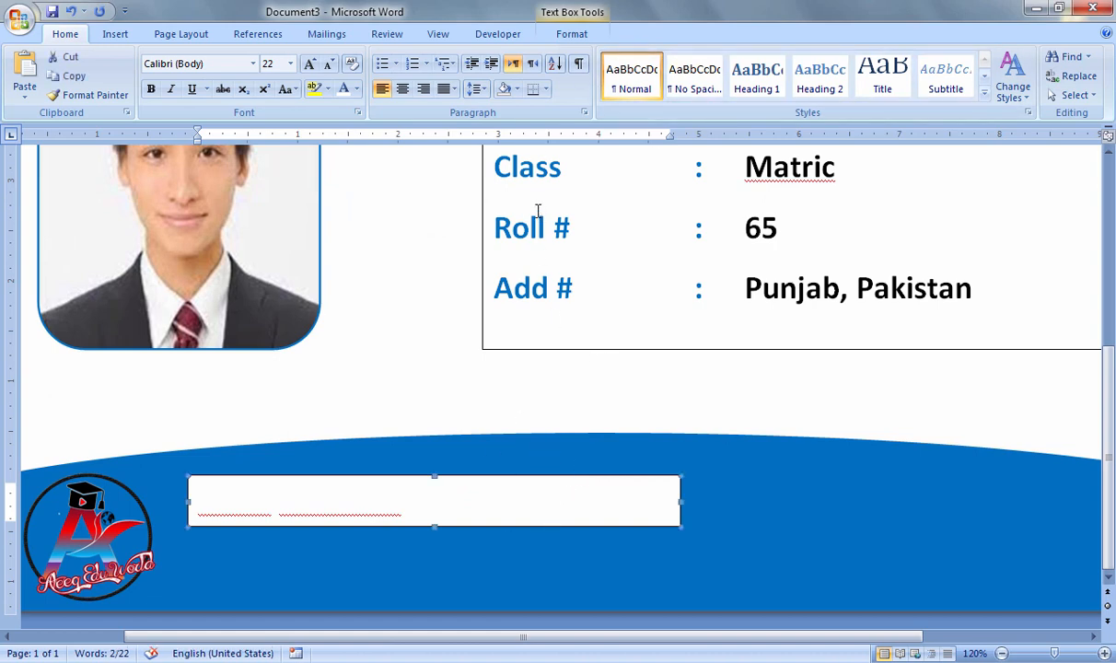
{"action": "left_click", "coordinate": [572, 34]}
{"action": "left_click", "coordinate": [503, 75]}
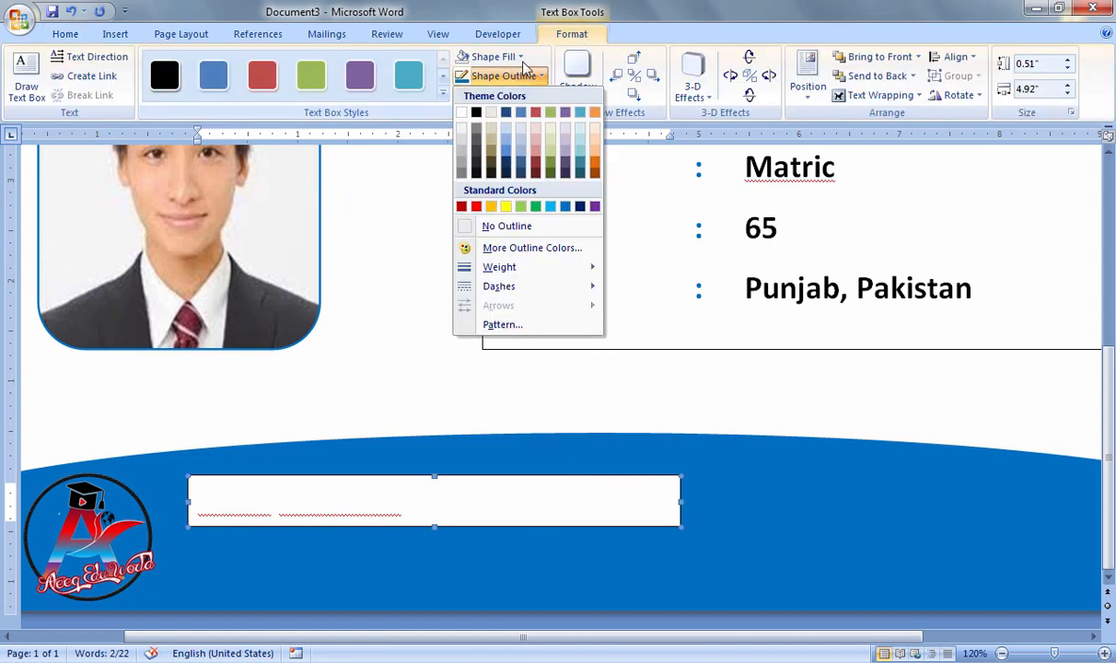
{"action": "left_click", "coordinate": [493, 56]}
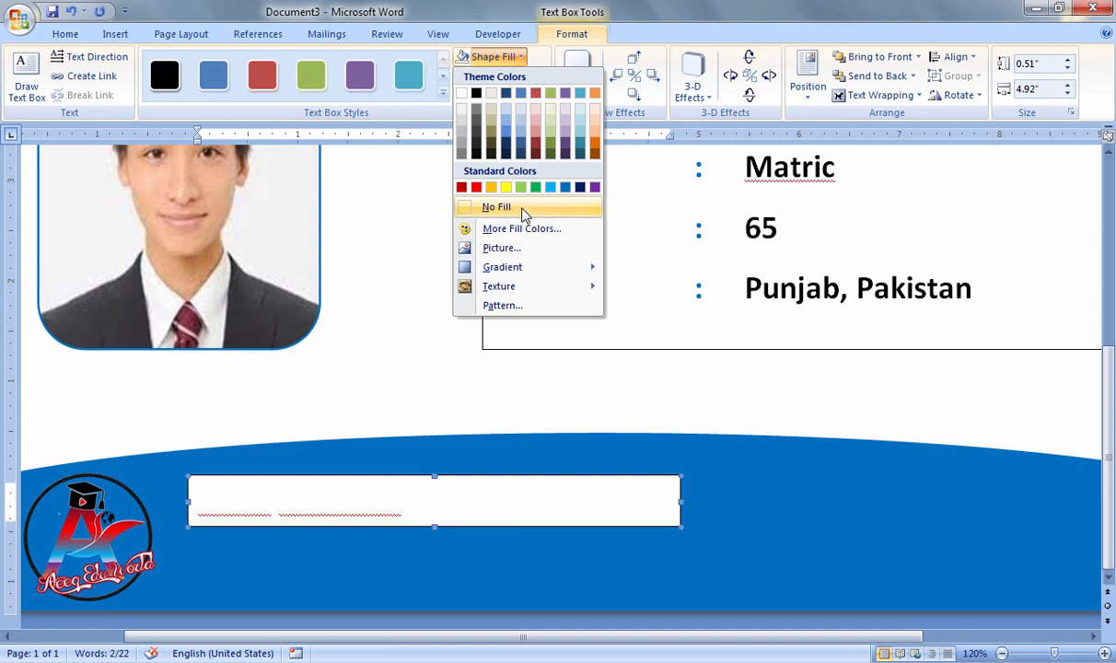
{"action": "left_click", "coordinate": [521, 209]}
{"action": "left_click", "coordinate": [491, 77]}
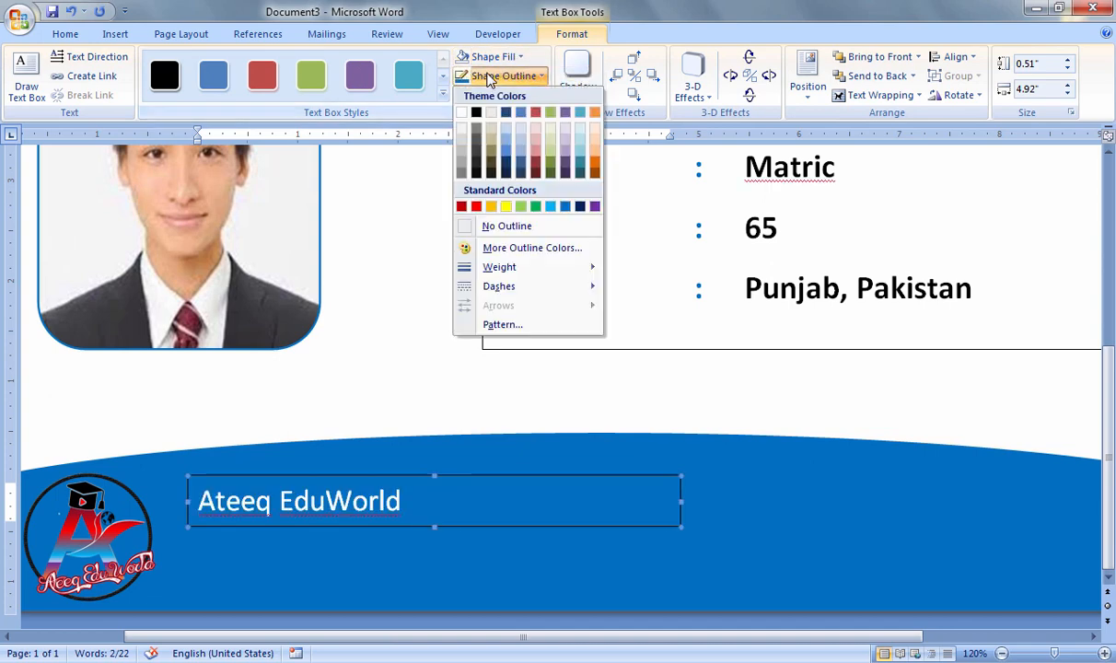
{"action": "left_click", "coordinate": [507, 227]}
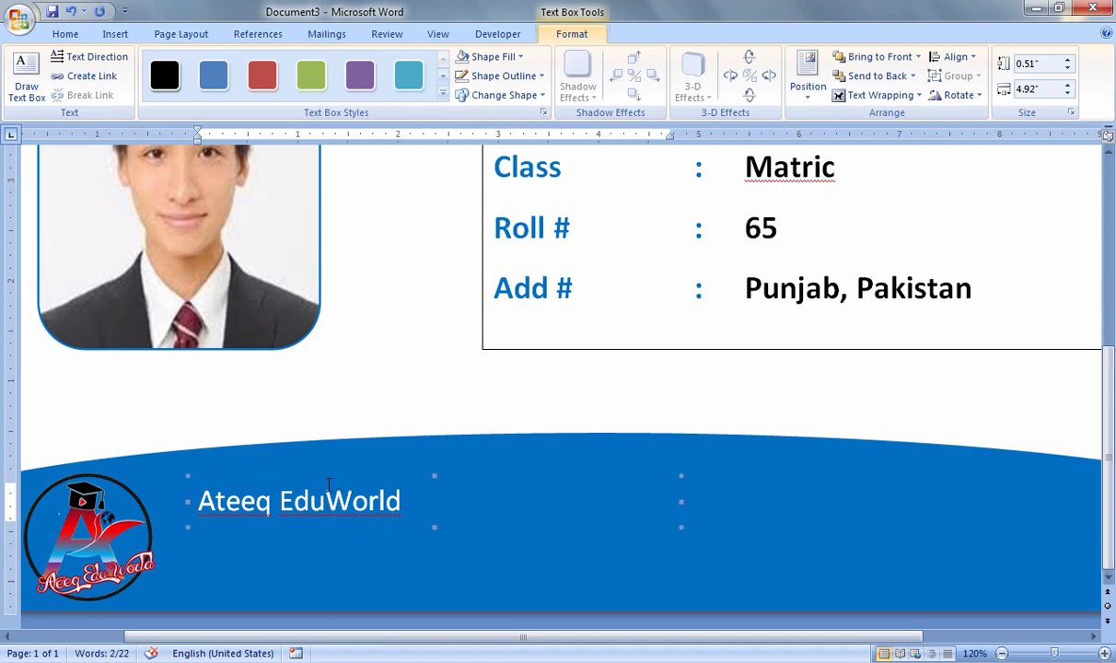
Step: Shift the "Ateeq EduWorld" text box slightly up in the footer and make its text bold
{"action": "left_click_drag", "start_coordinate": [343, 464], "coordinate": [343, 464]}
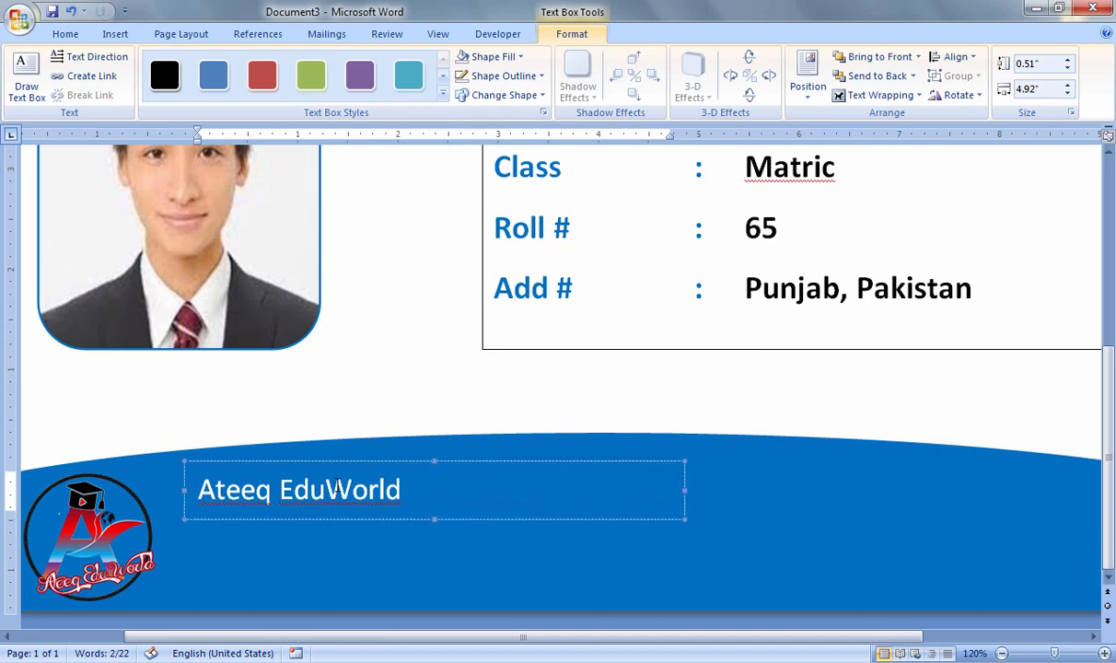
{"action": "triple_click", "coordinate": [343, 493]}
{"action": "left_click", "coordinate": [73, 35]}
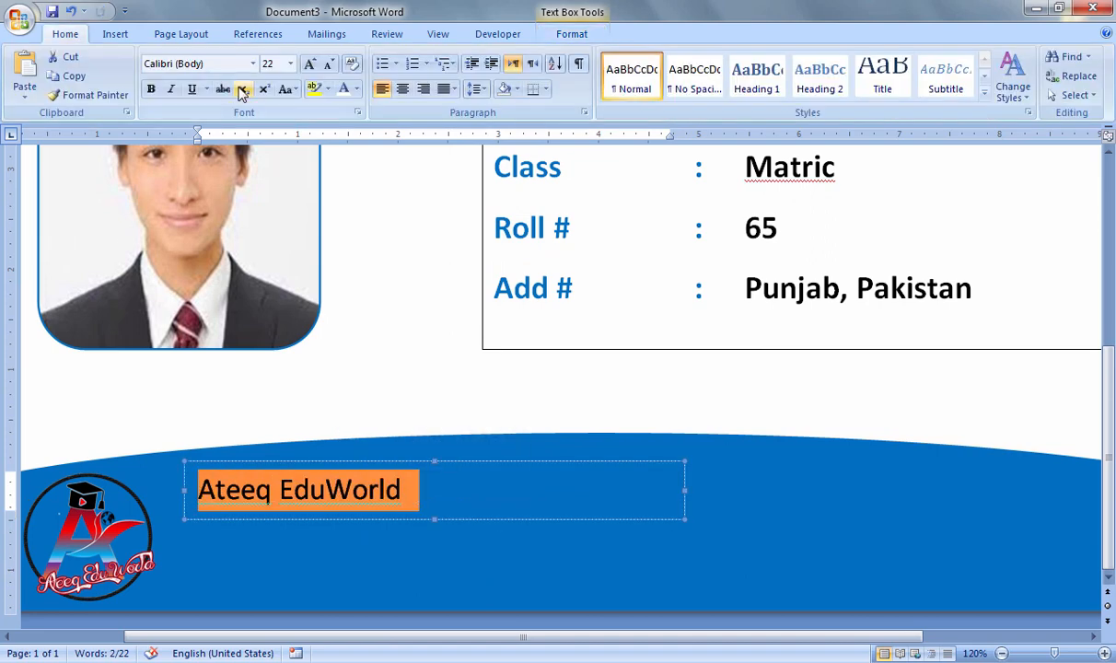
{"action": "left_click", "coordinate": [151, 88]}
{"action": "left_click", "coordinate": [439, 536]}
{"action": "left_click", "coordinate": [438, 485]}
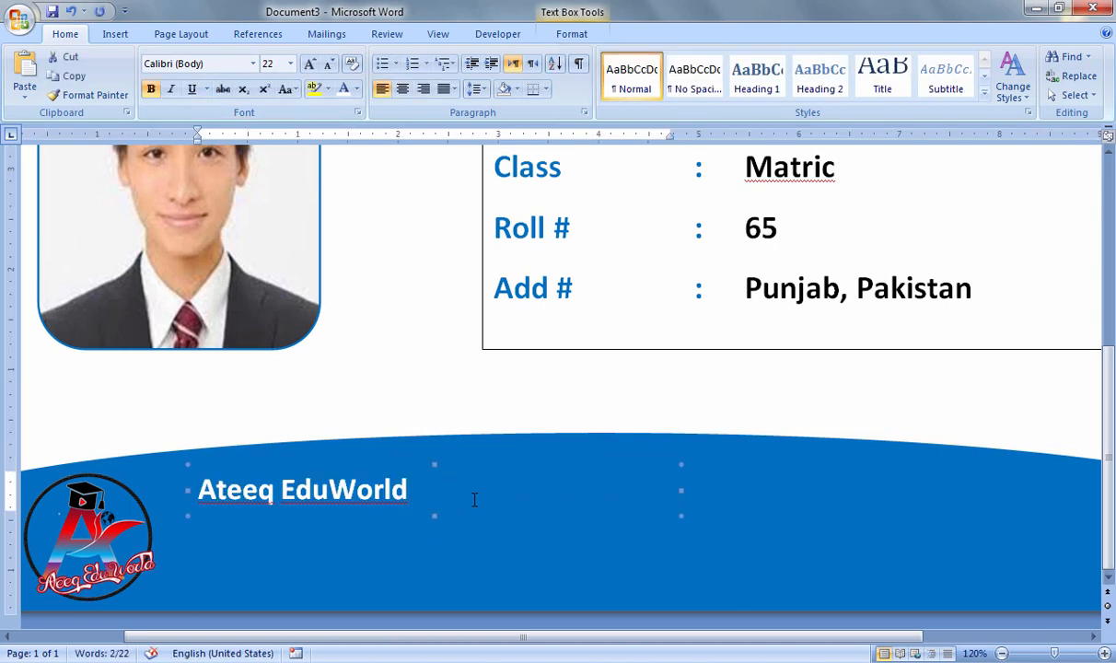
{"action": "left_click", "coordinate": [557, 400]}
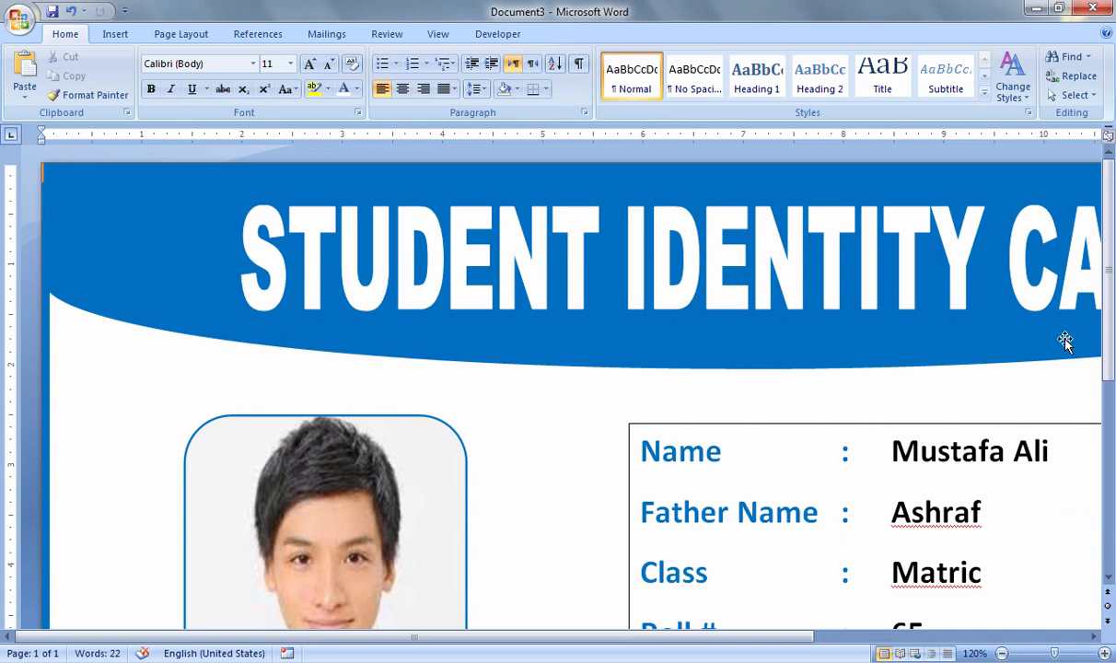
{"action": "scroll", "coordinate": [1065, 340], "scroll_direction": "down", "scroll_amount": 5}
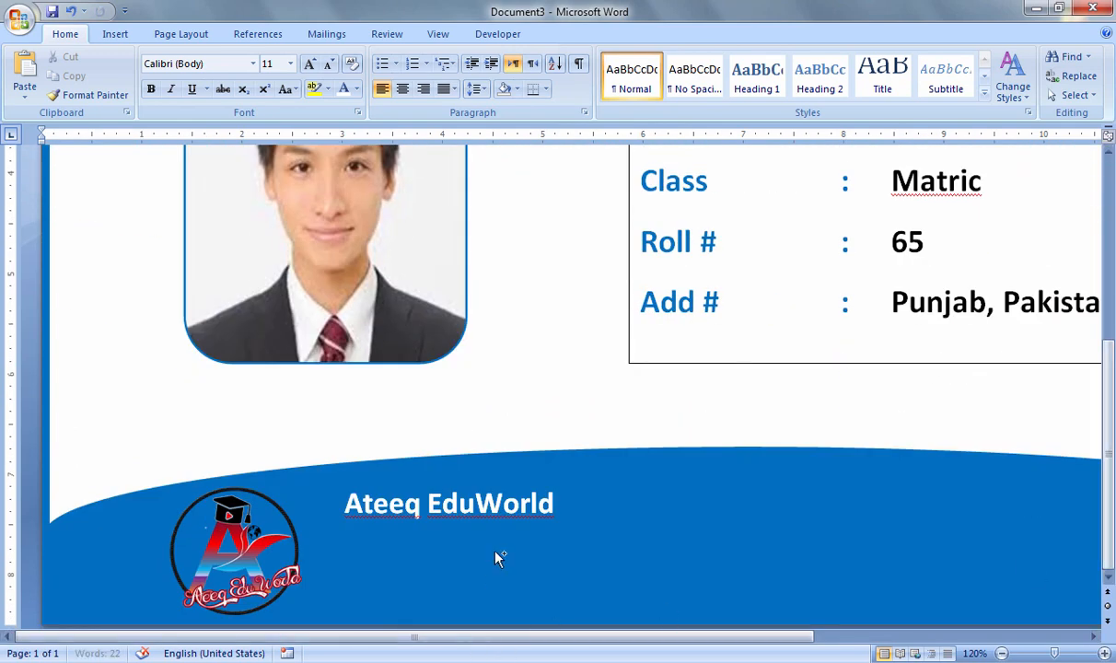
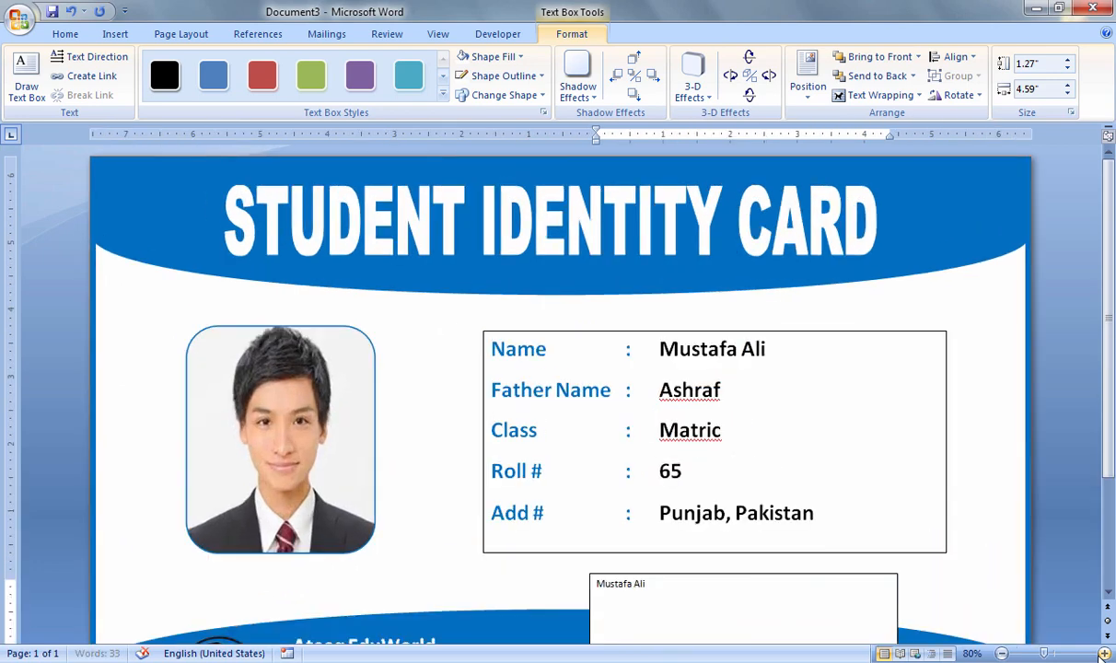
Step: Add "65 Matric" after the student's name in the white text box overlapping the footer curve
{"action": "left_click", "coordinate": [1104, 653]}
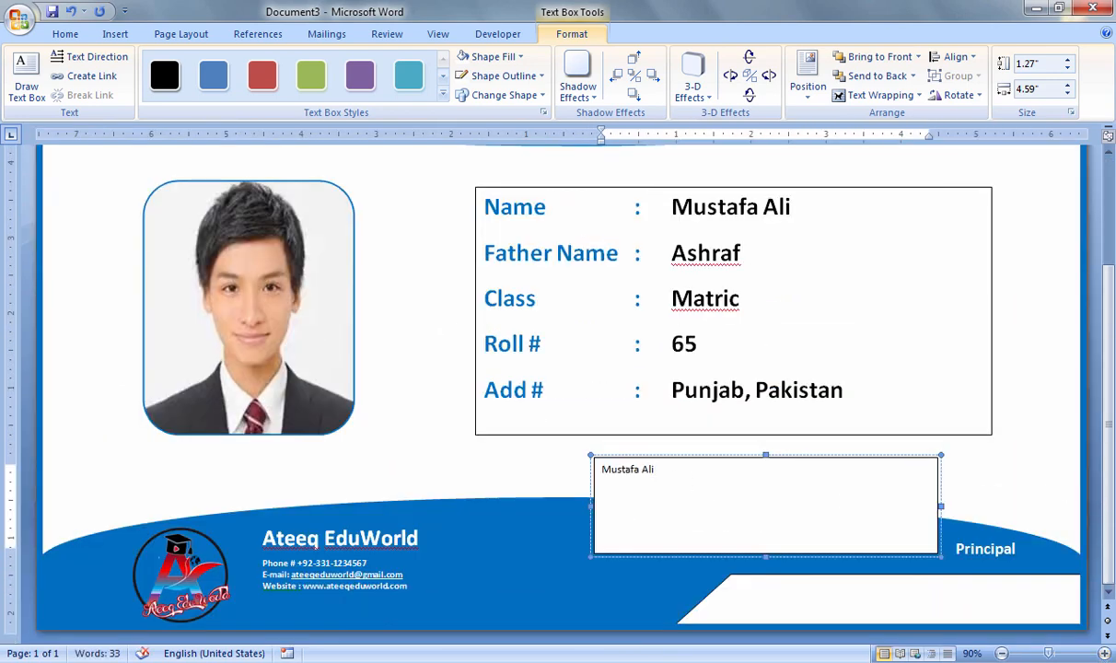
{"action": "scroll", "coordinate": [952, 417], "scroll_direction": "up", "scroll_amount": 3}
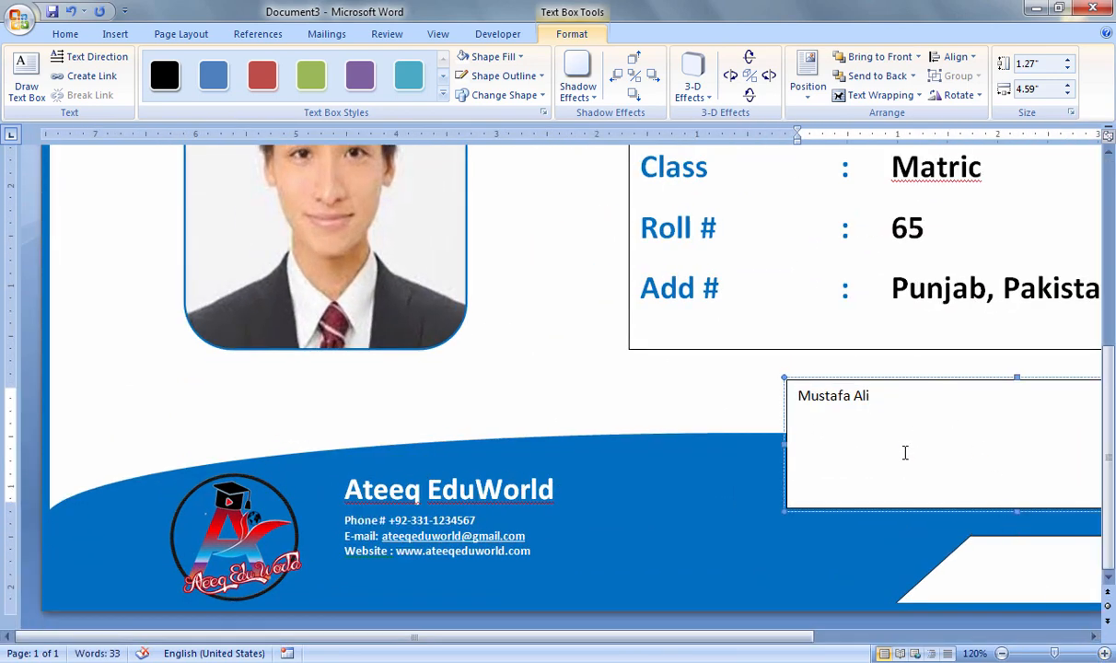
{"action": "left_click_drag", "start_coordinate": [775, 638], "coordinate": [903, 638]}
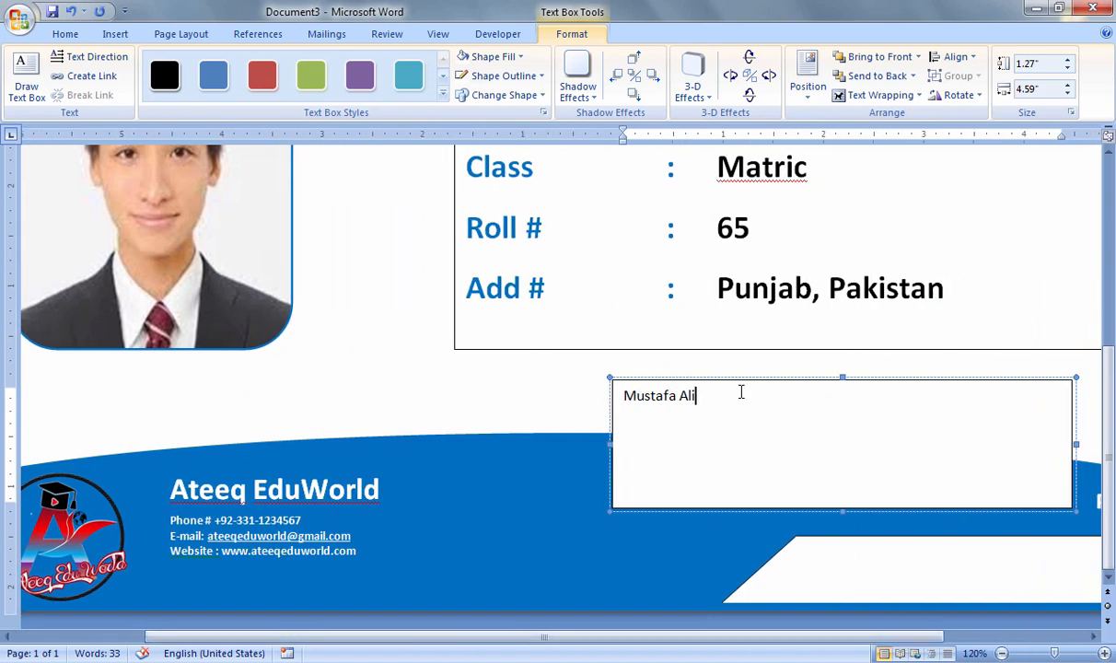
{"action": "type", "text": "65 Matric"}
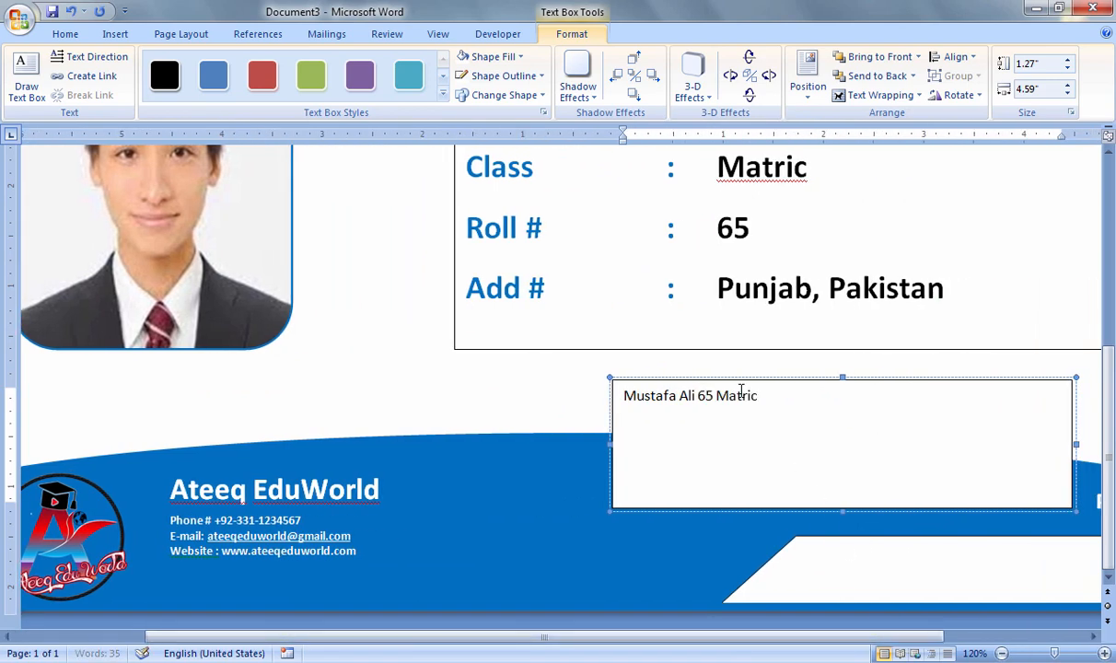
Step: Apply the 3 of 9 Barcode font to the whole line with the student's name, roll number and class
{"action": "left_click_drag", "start_coordinate": [772, 396], "coordinate": [588, 391]}
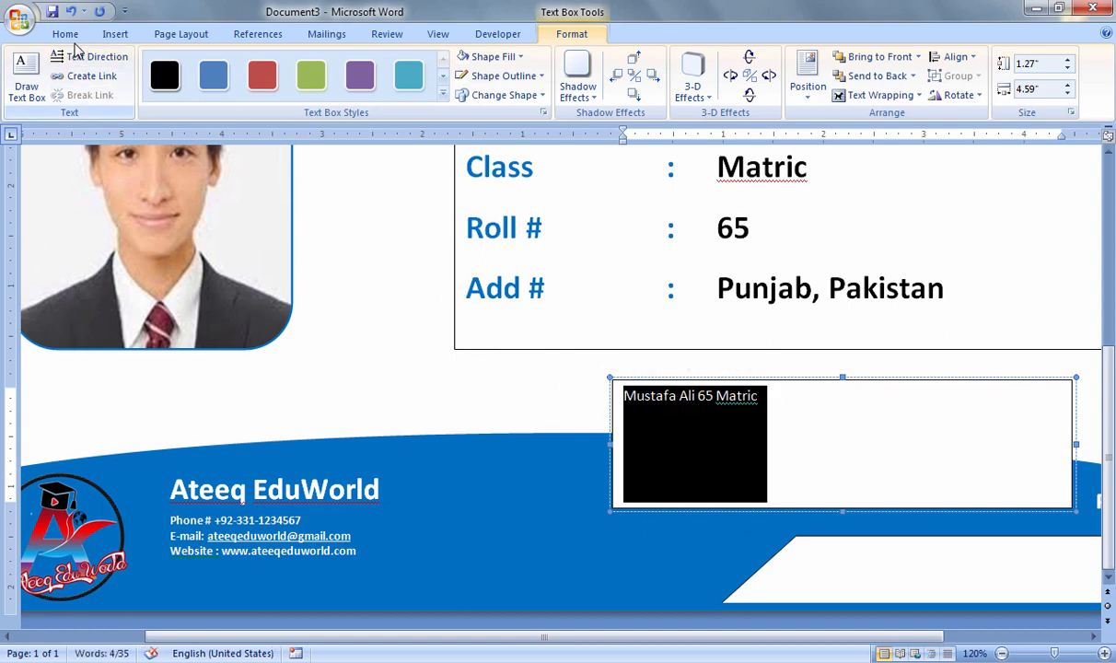
{"action": "left_click", "coordinate": [73, 35]}
{"action": "left_click", "coordinate": [251, 64]}
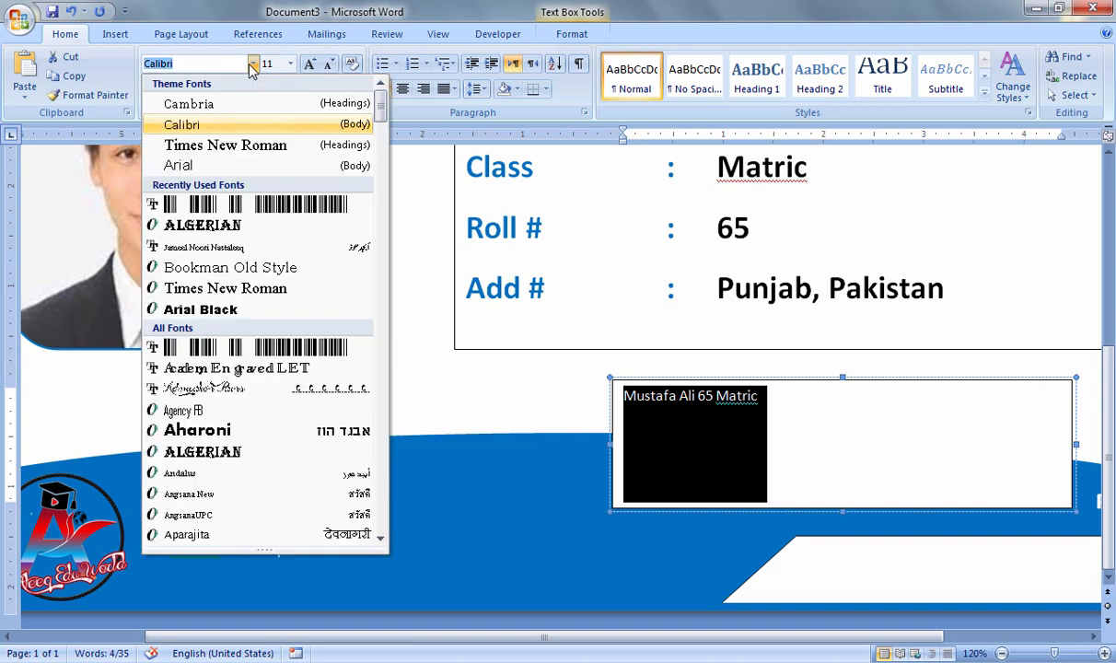
{"action": "left_click", "coordinate": [238, 205]}
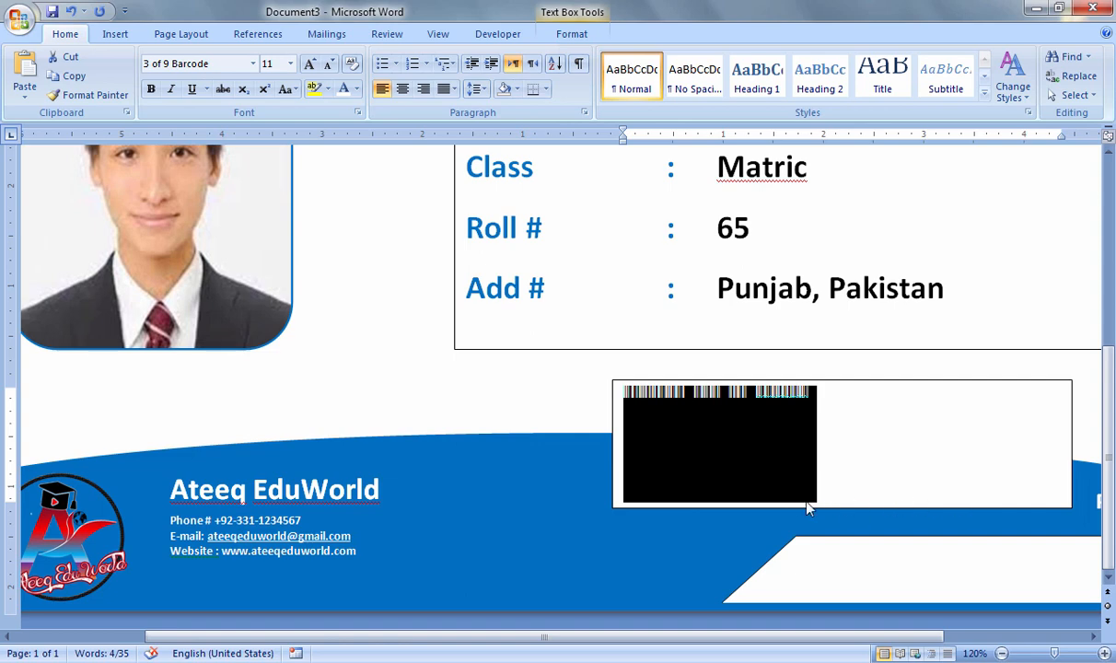
Step: Enlarge the barcode text to 22 pt and shrink its text box to about 4.01" wide and 0.46" high
{"action": "left_click", "coordinate": [1002, 653]}
{"action": "left_click", "coordinate": [1003, 653]}
{"action": "left_click", "coordinate": [1002, 653]}
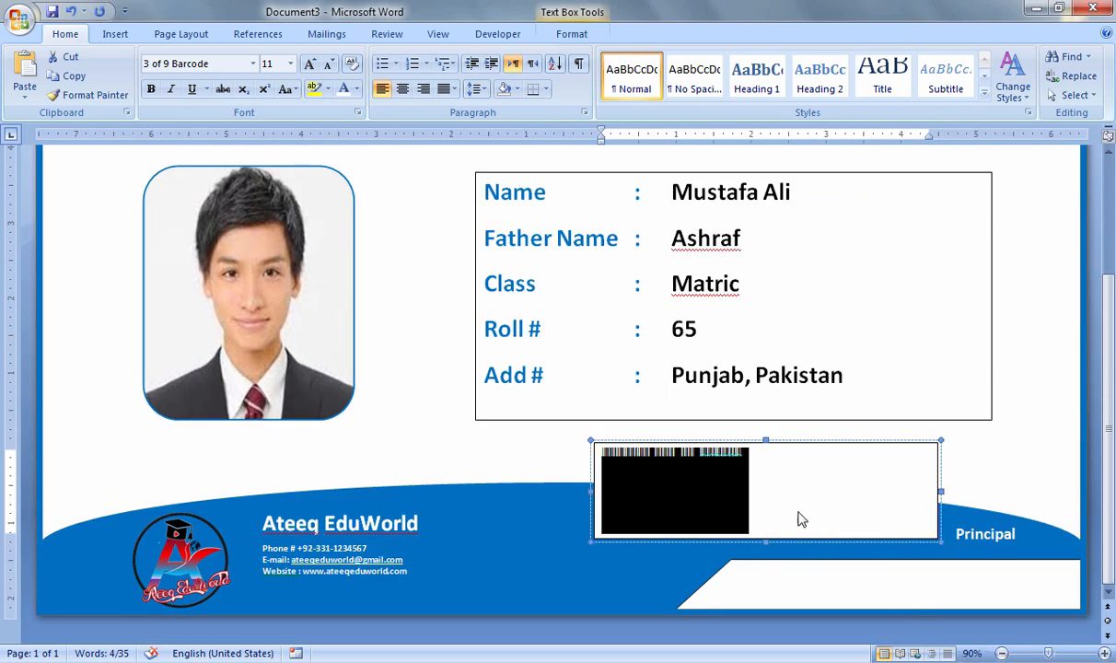
{"action": "left_click", "coordinate": [311, 65]}
{"action": "left_click", "coordinate": [310, 64]}
{"action": "left_click", "coordinate": [311, 65]}
{"action": "left_click", "coordinate": [311, 64]}
{"action": "left_click", "coordinate": [311, 65]}
{"action": "left_click", "coordinate": [311, 65]}
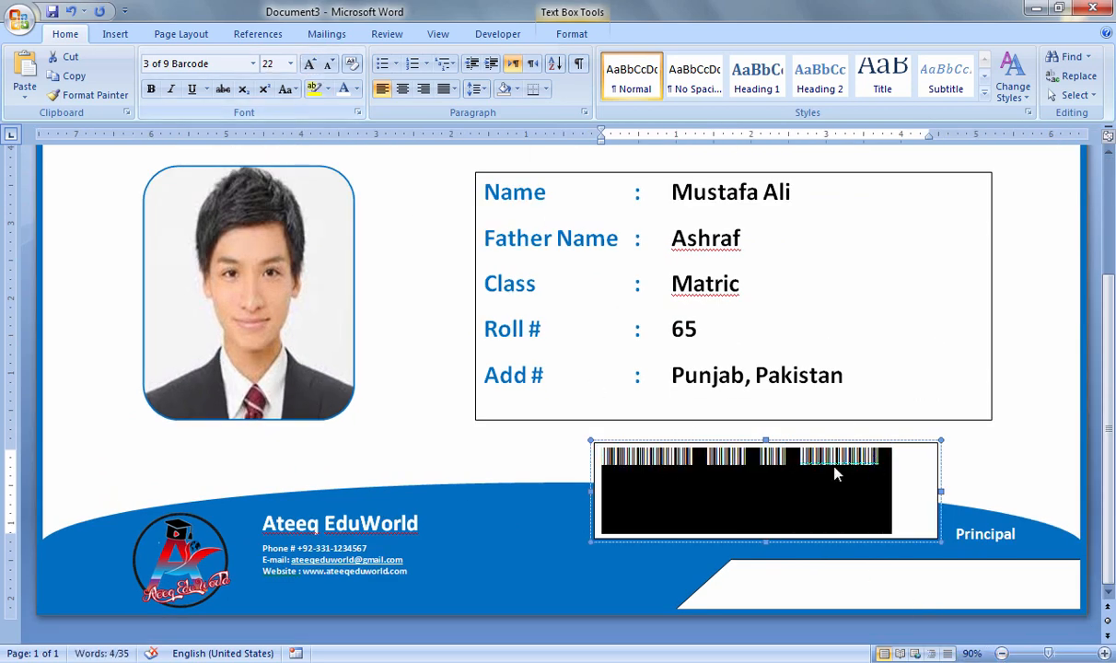
{"action": "left_click_drag", "start_coordinate": [766, 541], "coordinate": [771, 477]}
{"action": "left_click_drag", "start_coordinate": [940, 457], "coordinate": [895, 458]}
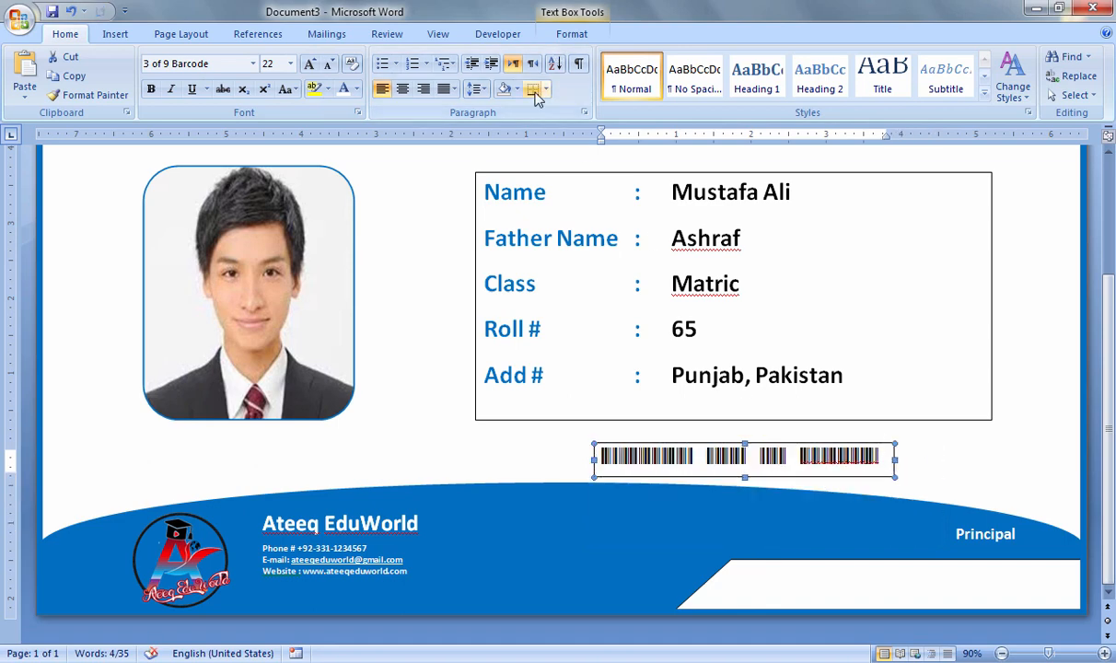
Step: Remove the fill and the outline from the barcode text box
{"action": "left_click", "coordinate": [570, 35]}
{"action": "left_click", "coordinate": [494, 57]}
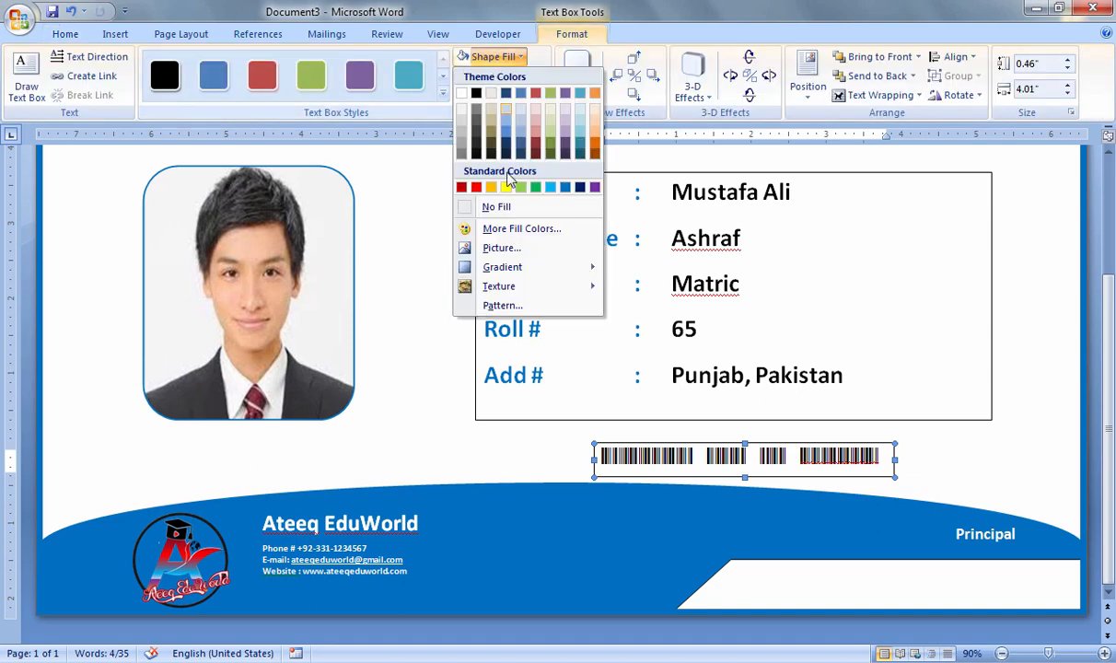
{"action": "left_click", "coordinate": [499, 208]}
{"action": "left_click", "coordinate": [517, 78]}
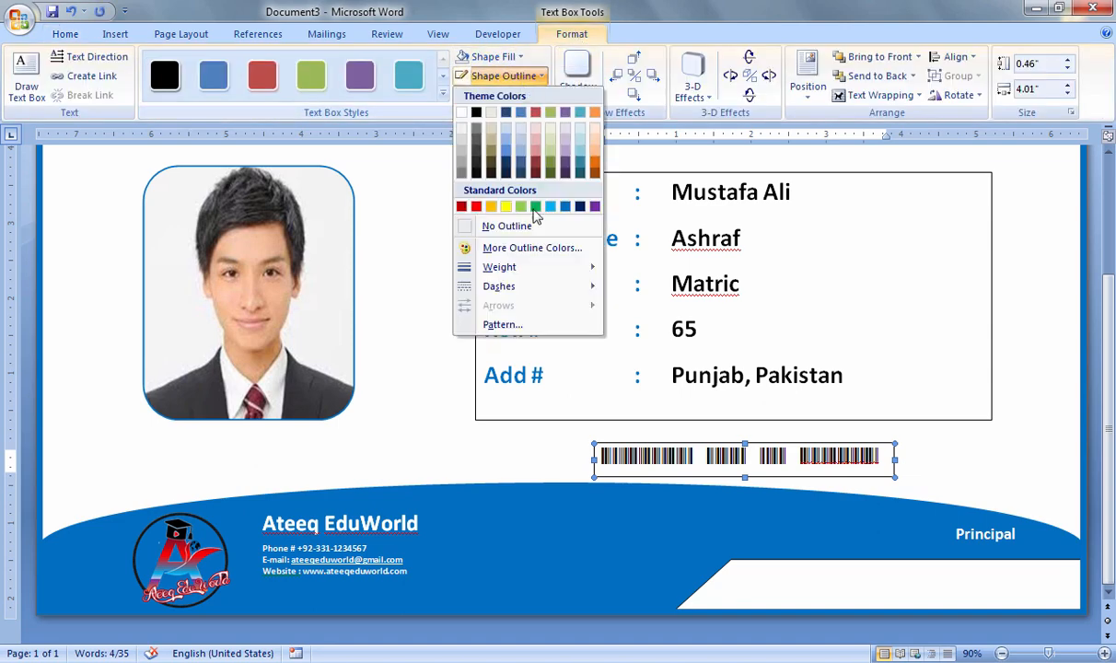
{"action": "left_click", "coordinate": [506, 225]}
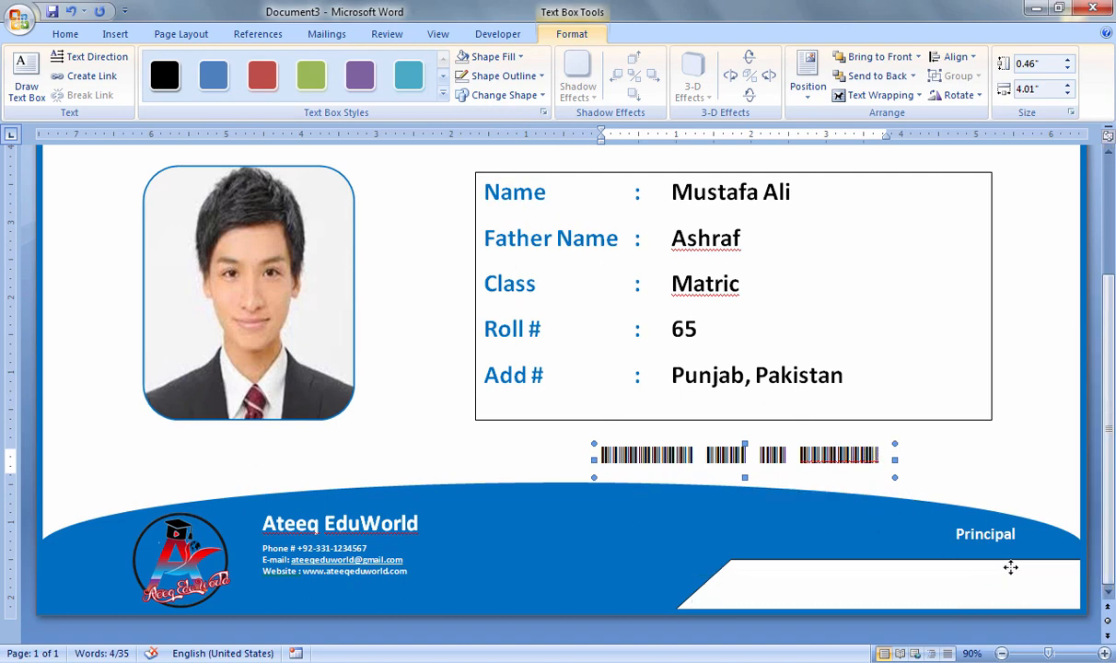
Step: Place the barcode text box, widened to about 4.35", on the white footer shape and enlarge its text to 24 pt
{"action": "left_click_drag", "start_coordinate": [1011, 568], "coordinate": [1077, 603]}
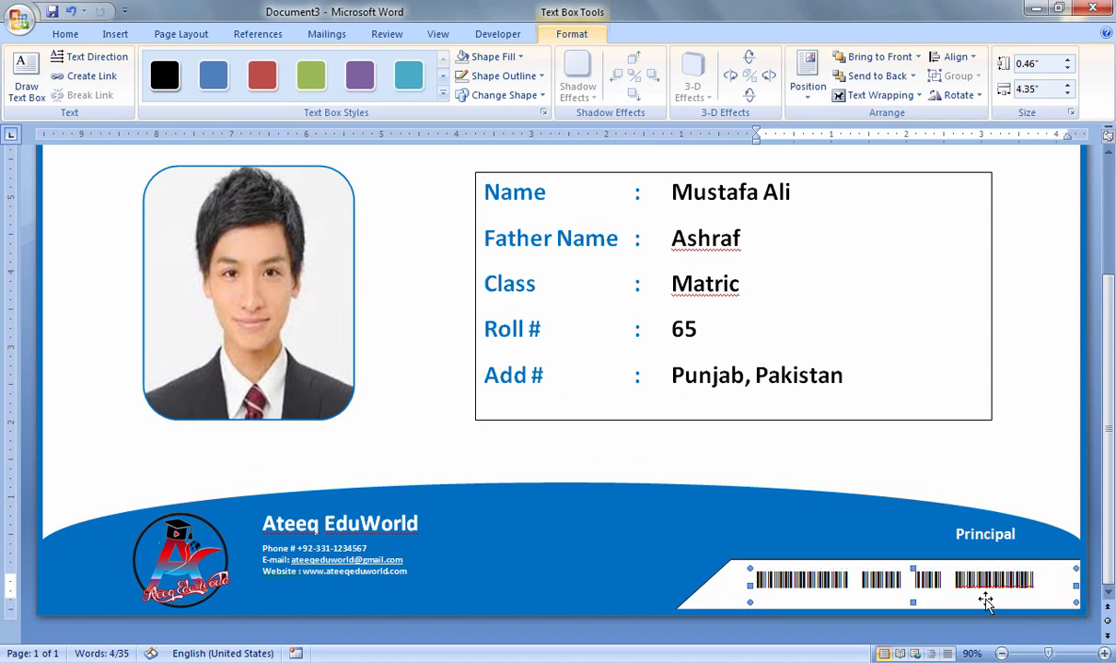
{"action": "left_click", "coordinate": [65, 33]}
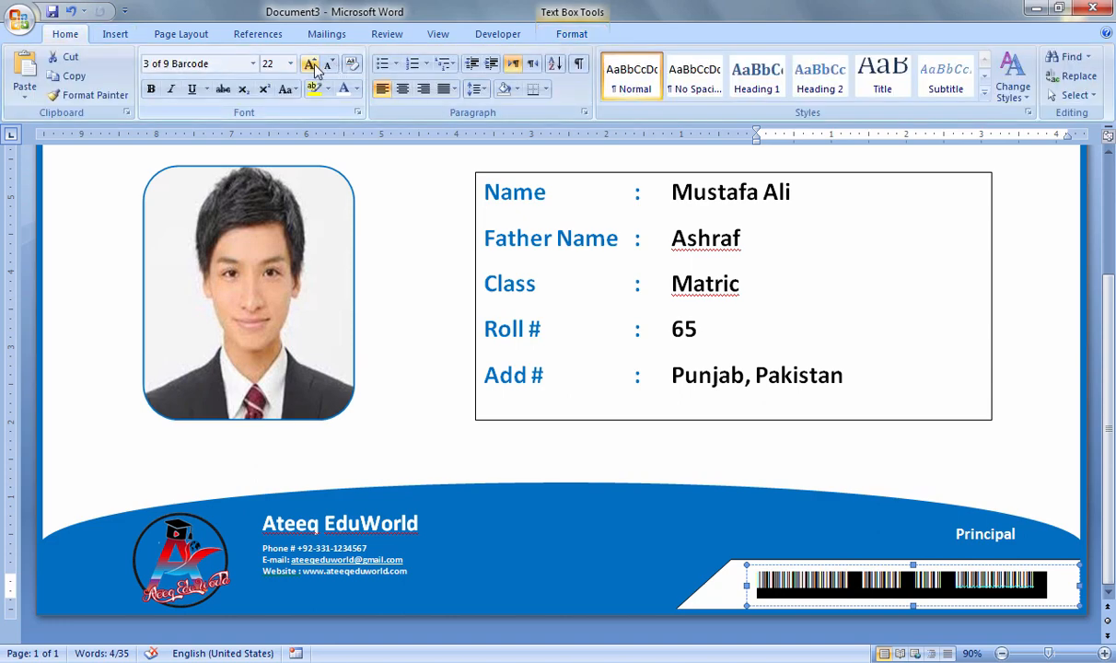
{"action": "left_click", "coordinate": [310, 64]}
{"action": "left_click", "coordinate": [809, 563]}
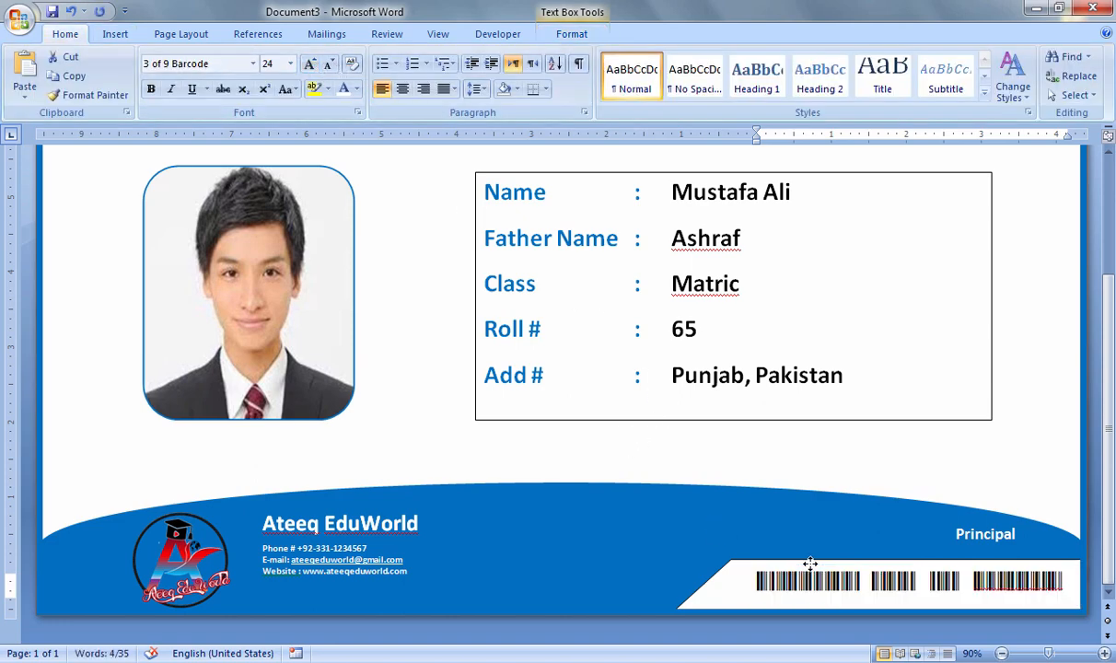
{"action": "left_click_drag", "start_coordinate": [811, 563], "coordinate": [803, 566]}
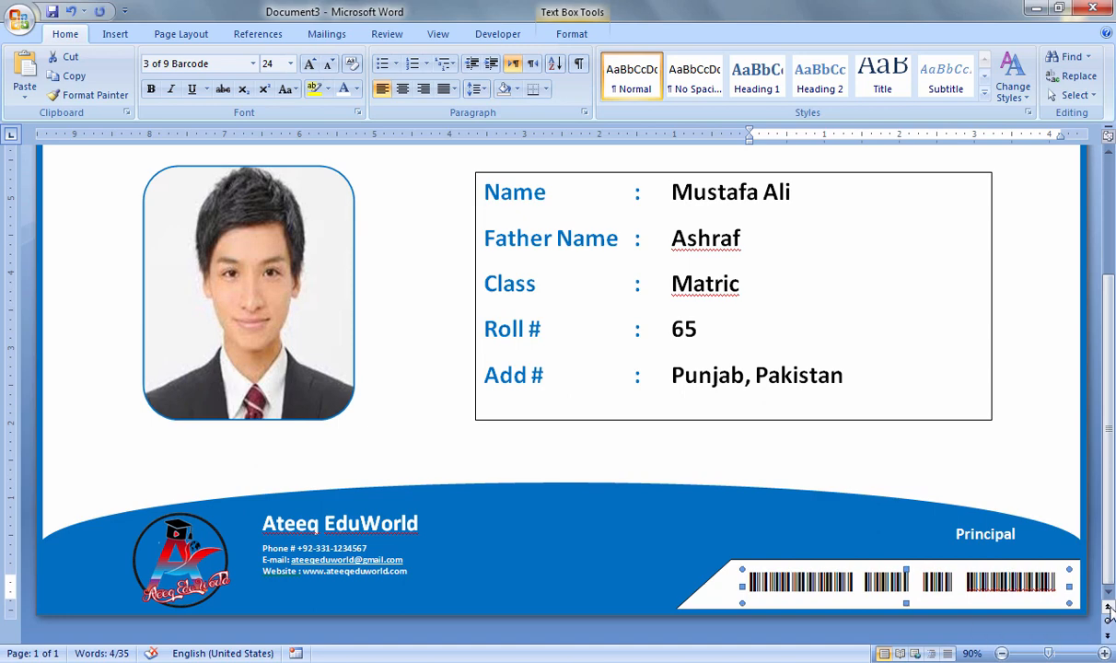
Step: Move the "Principal" text box left and slightly down so it sits centred above the barcode
{"action": "left_click", "coordinate": [995, 532]}
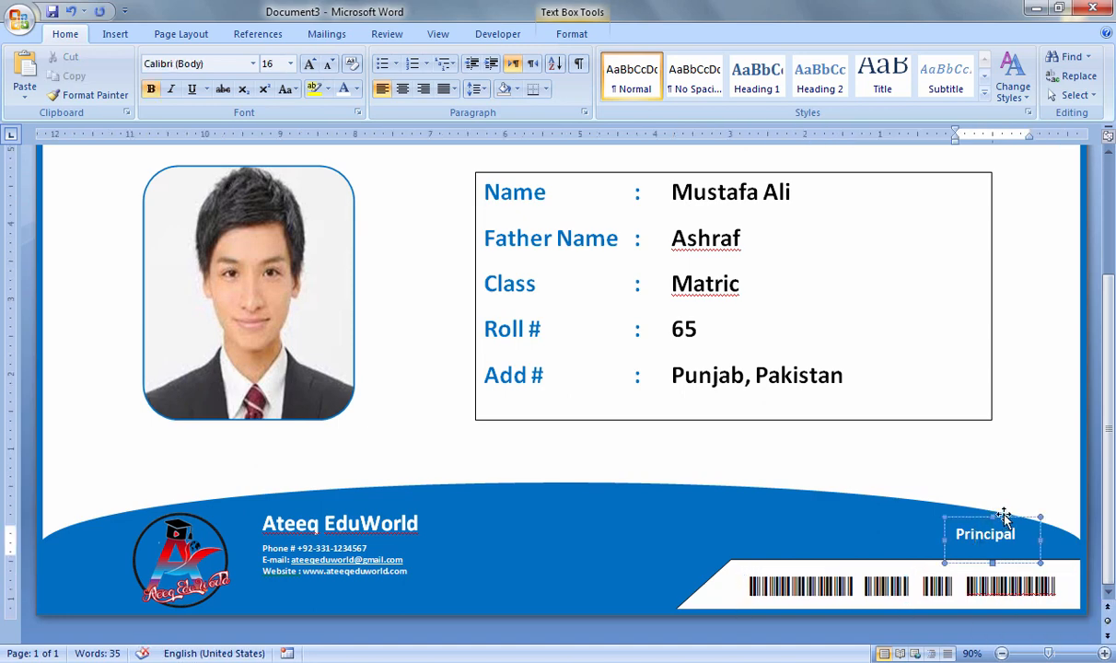
{"action": "left_click_drag", "start_coordinate": [1004, 518], "coordinate": [934, 513]}
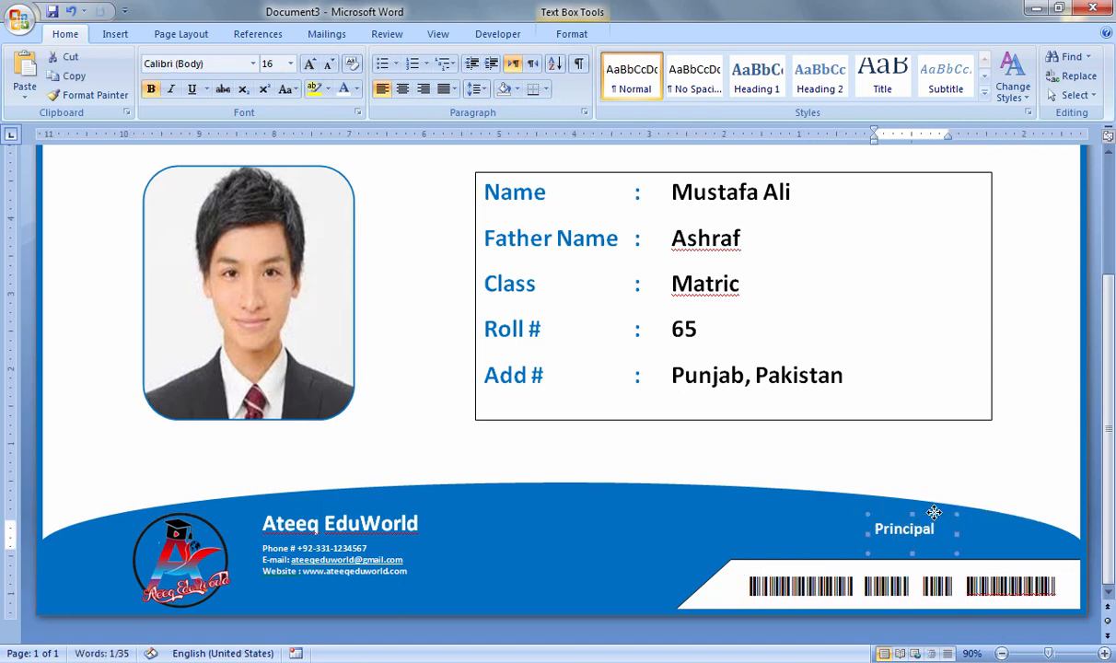
{"action": "key", "text": "Down"}
{"action": "key", "text": "Down"}
{"action": "key", "text": "Down"}
{"action": "key", "text": "Down"}
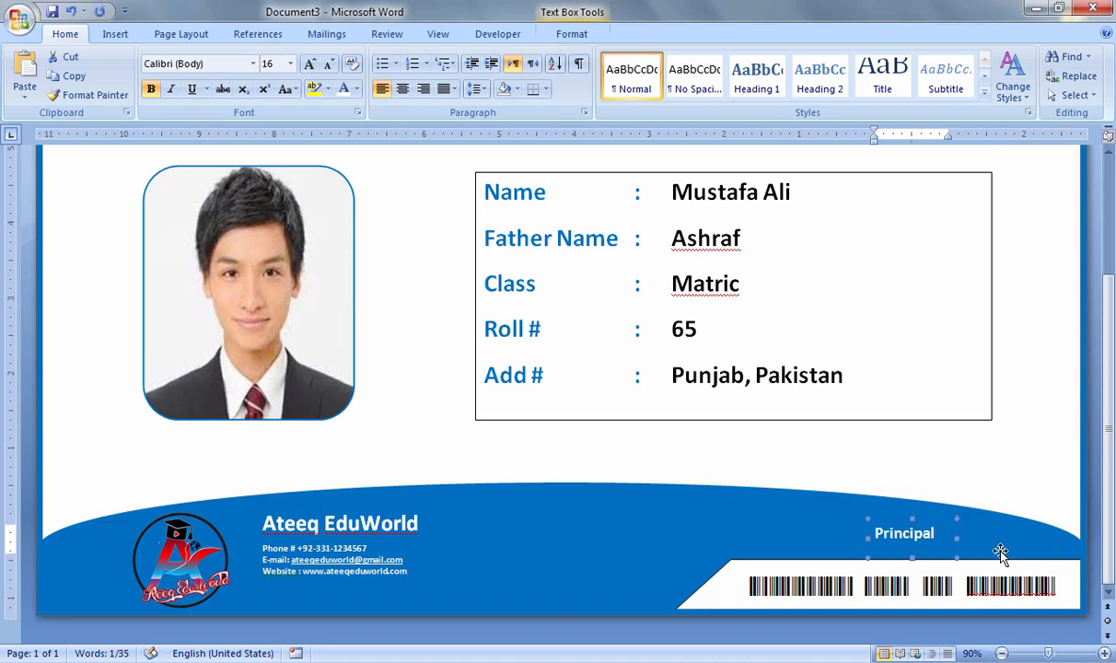
Step: Enlarge the "Ateeq EduWorld" text in the footer to 26 pt
{"action": "left_click", "coordinate": [337, 532]}
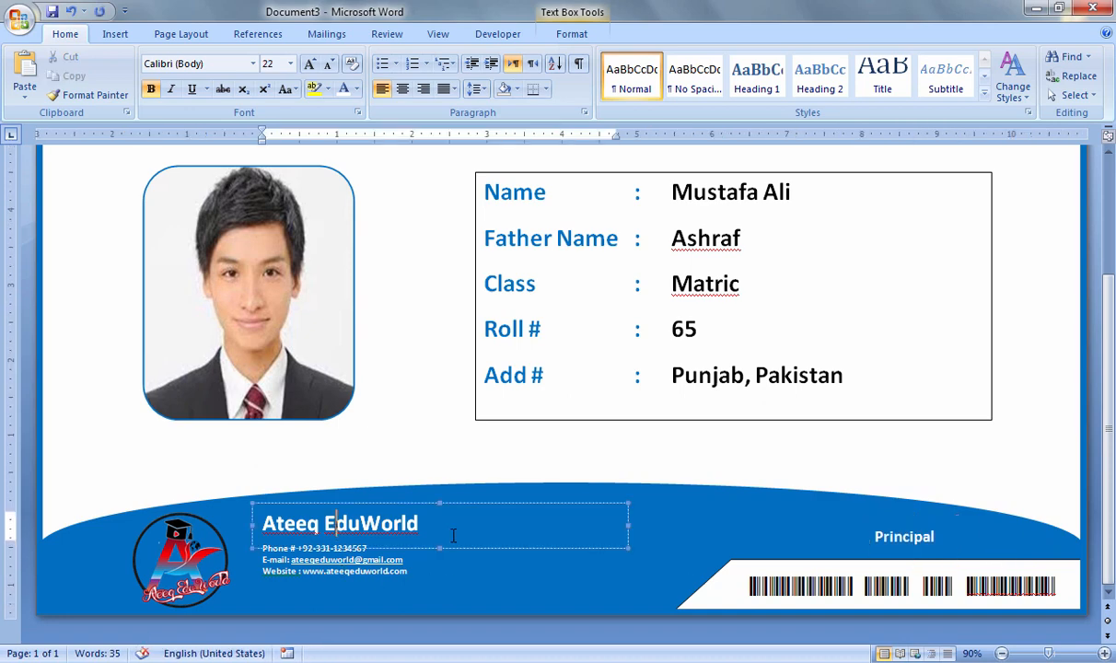
{"action": "triple_click", "coordinate": [389, 518]}
{"action": "left_click", "coordinate": [309, 63]}
{"action": "left_click", "coordinate": [310, 63]}
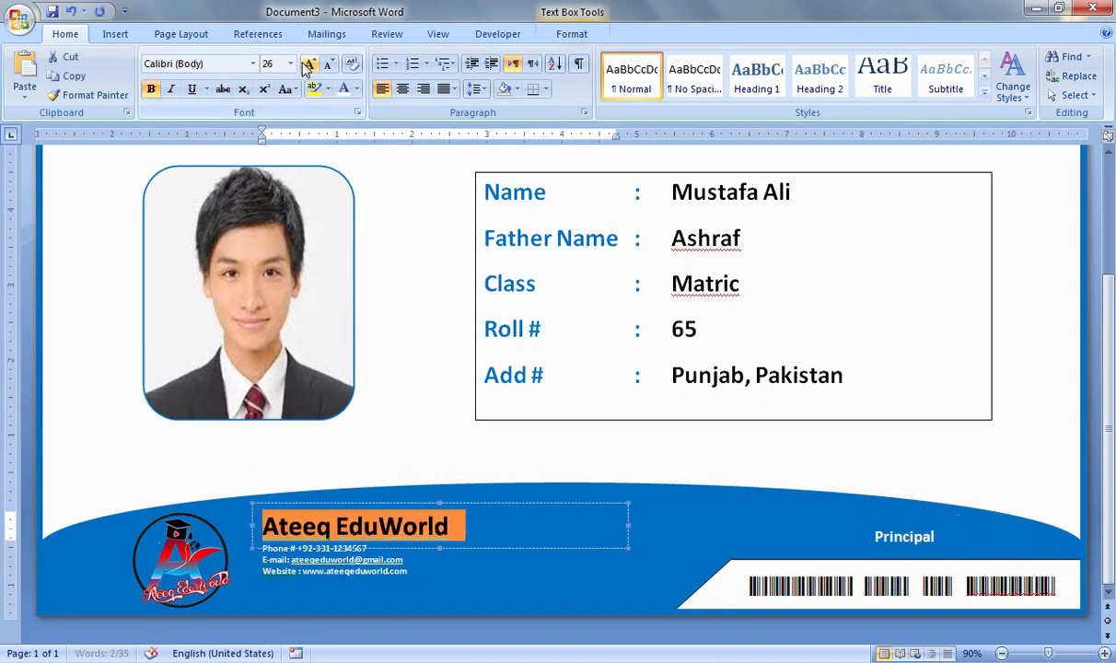
Step: Enlarge the "Ateeq EduWorld" text in the footer to 36 pt
{"action": "left_click", "coordinate": [310, 64]}
{"action": "left_click", "coordinate": [309, 64]}
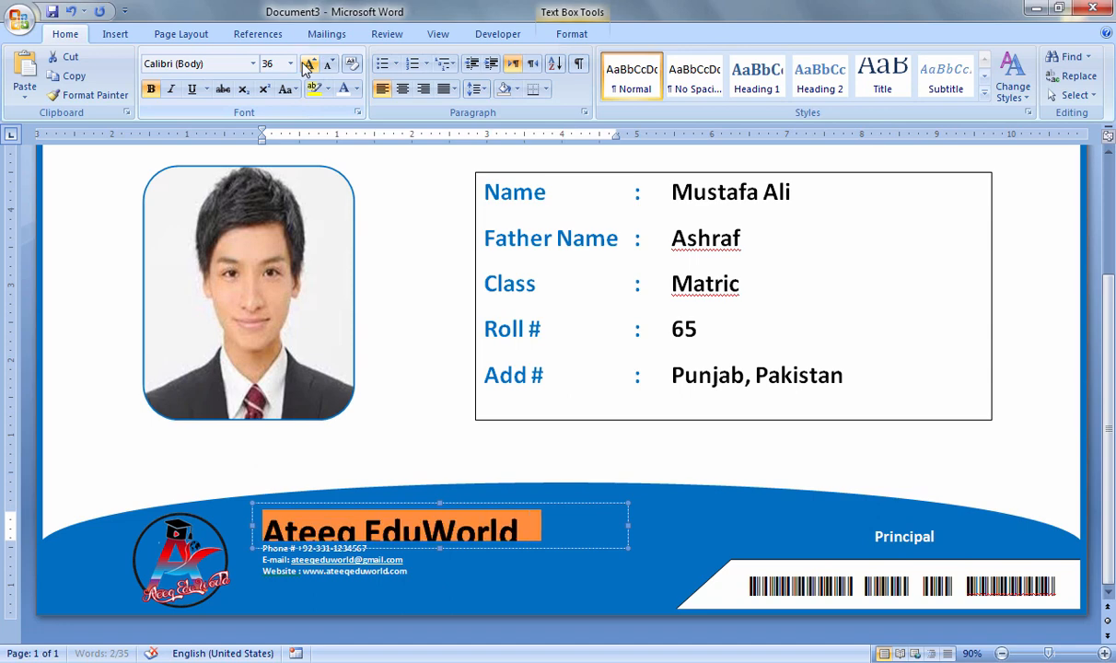
{"action": "left_click", "coordinate": [470, 502]}
{"action": "left_click", "coordinate": [448, 479]}
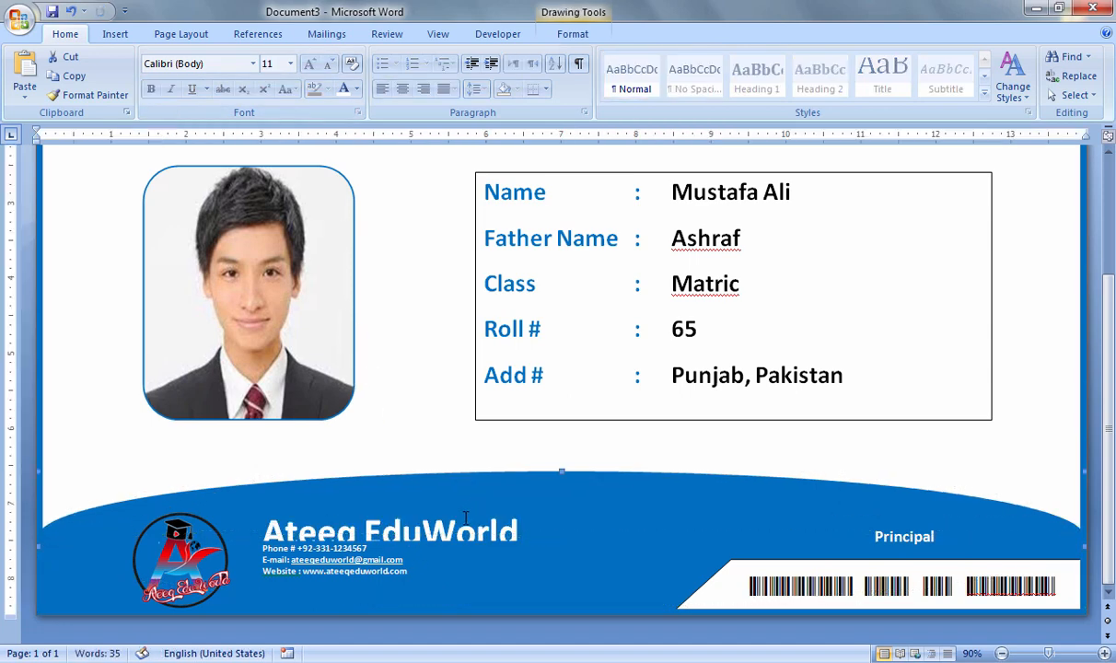
Step: Move the "Ateeq EduWorld" text box slightly up and increase its height so the whole line of text fits
{"action": "left_click", "coordinate": [467, 518]}
{"action": "left_click", "coordinate": [465, 508]}
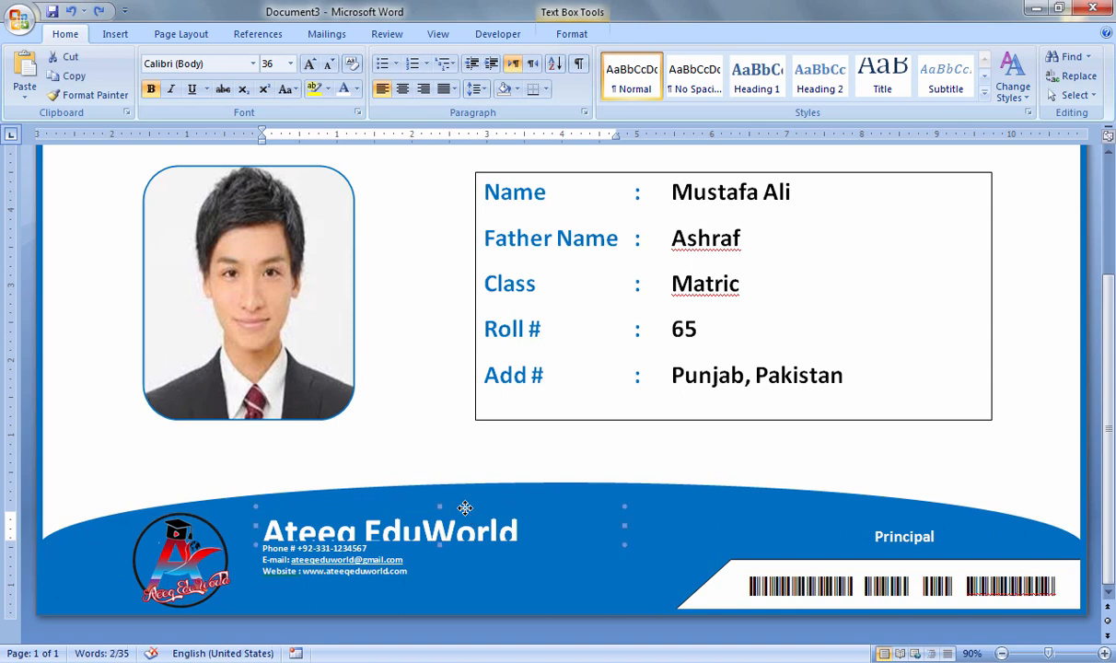
{"action": "left_click_drag", "start_coordinate": [465, 507], "coordinate": [465, 501]}
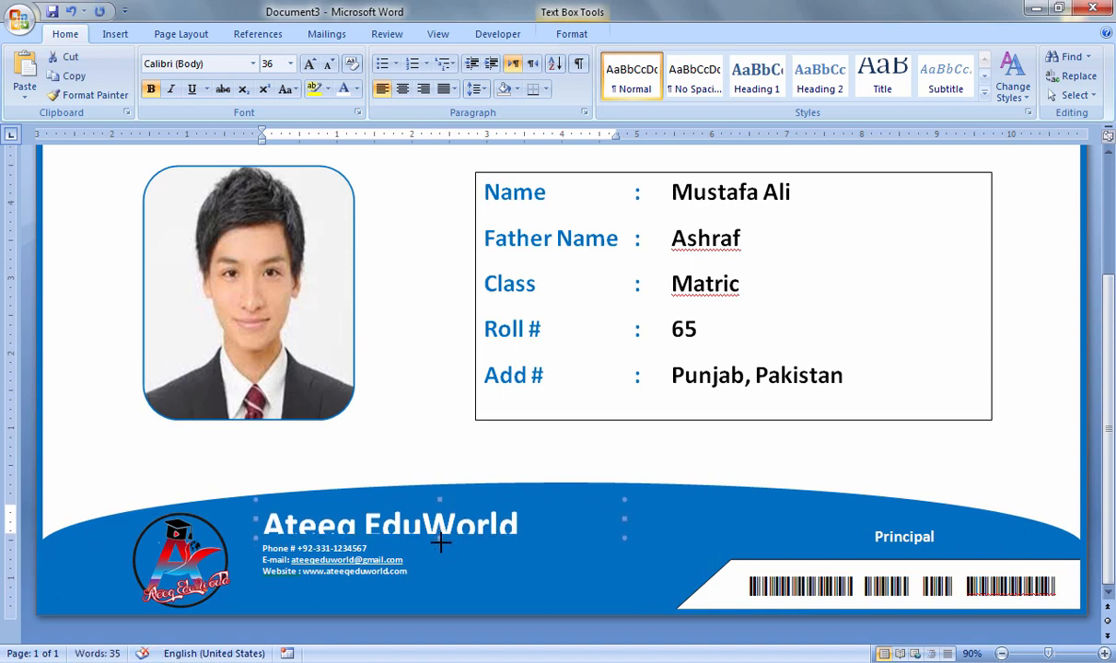
{"action": "left_click_drag", "start_coordinate": [440, 545], "coordinate": [440, 546]}
{"action": "key", "text": "ctrl+Up"}
{"action": "key", "text": "ctrl+Up"}
{"action": "key", "text": "ctrl+Up"}
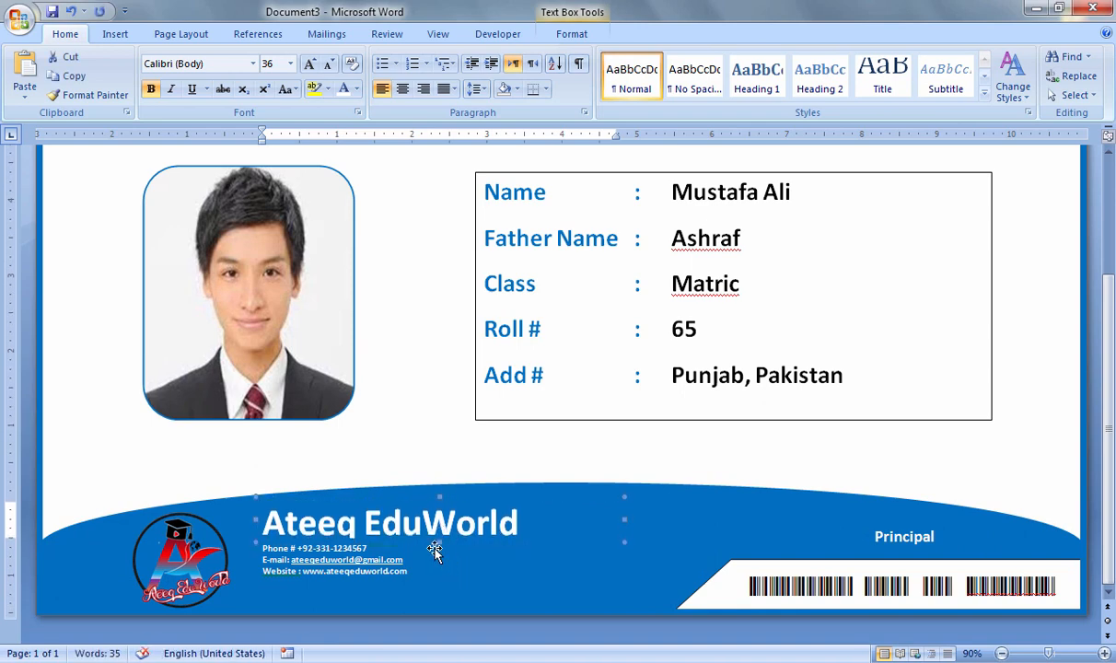
Step: Widen the text box with the phone, e-mail and website lines in the footer to about the width of the school name
{"action": "left_click", "coordinate": [393, 543]}
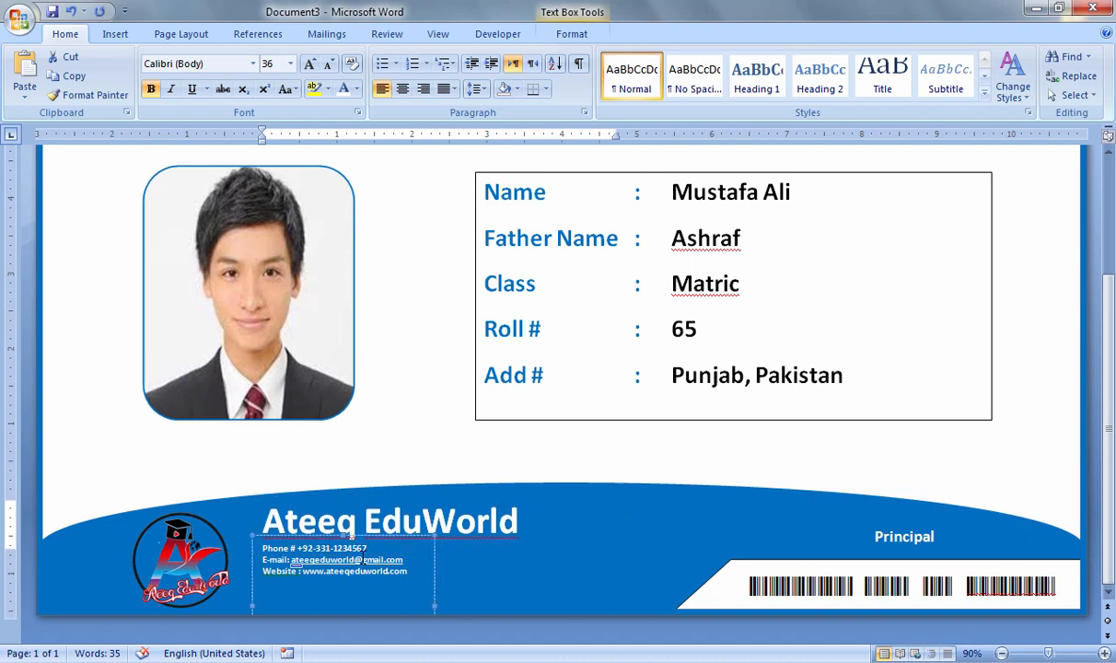
{"action": "left_click", "coordinate": [393, 542]}
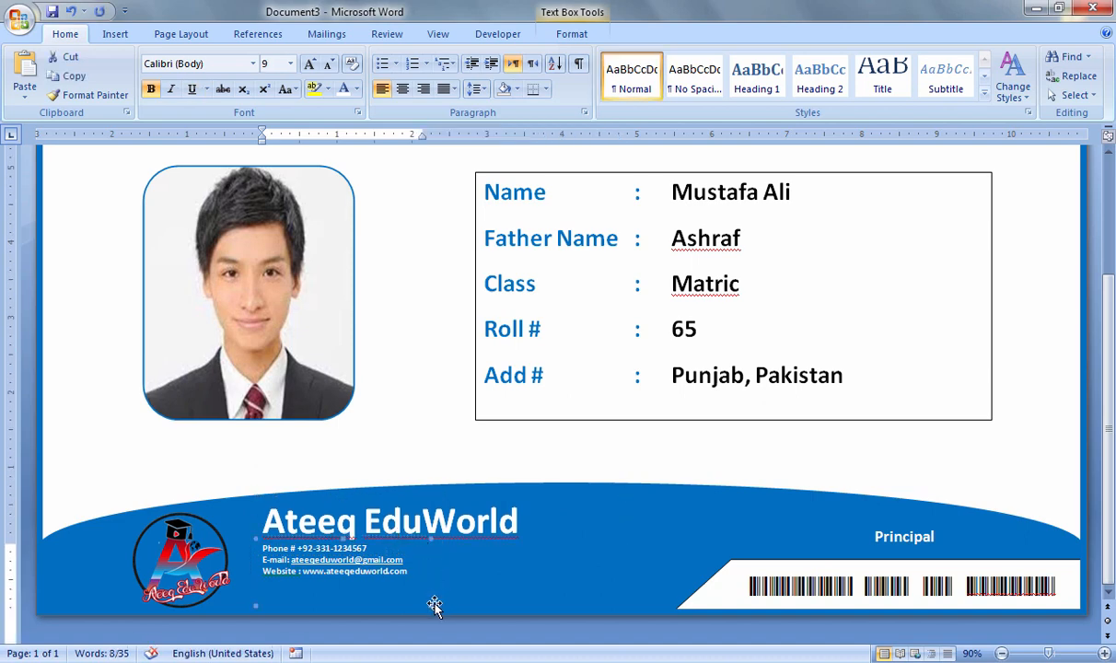
{"action": "left_click_drag", "start_coordinate": [433, 604], "coordinate": [526, 608]}
Step: Enlarge the phone, e-mail and website lines in the footer to the next font size above 12 pt
{"action": "triple_click", "coordinate": [400, 572]}
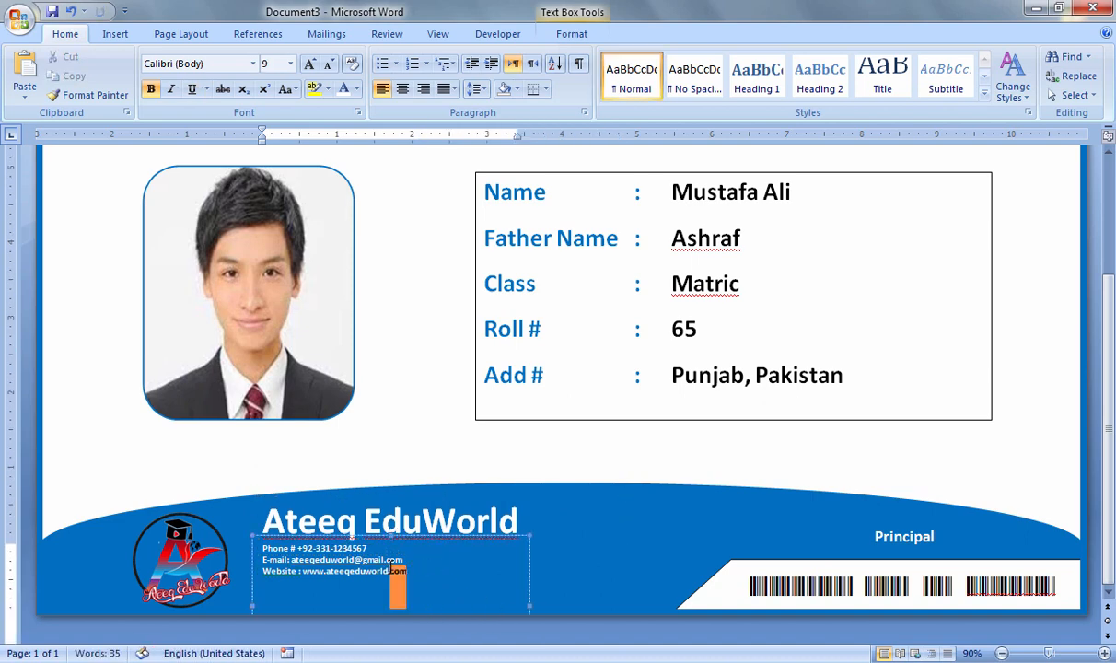
{"action": "left_click_drag", "start_coordinate": [419, 573], "coordinate": [283, 549]}
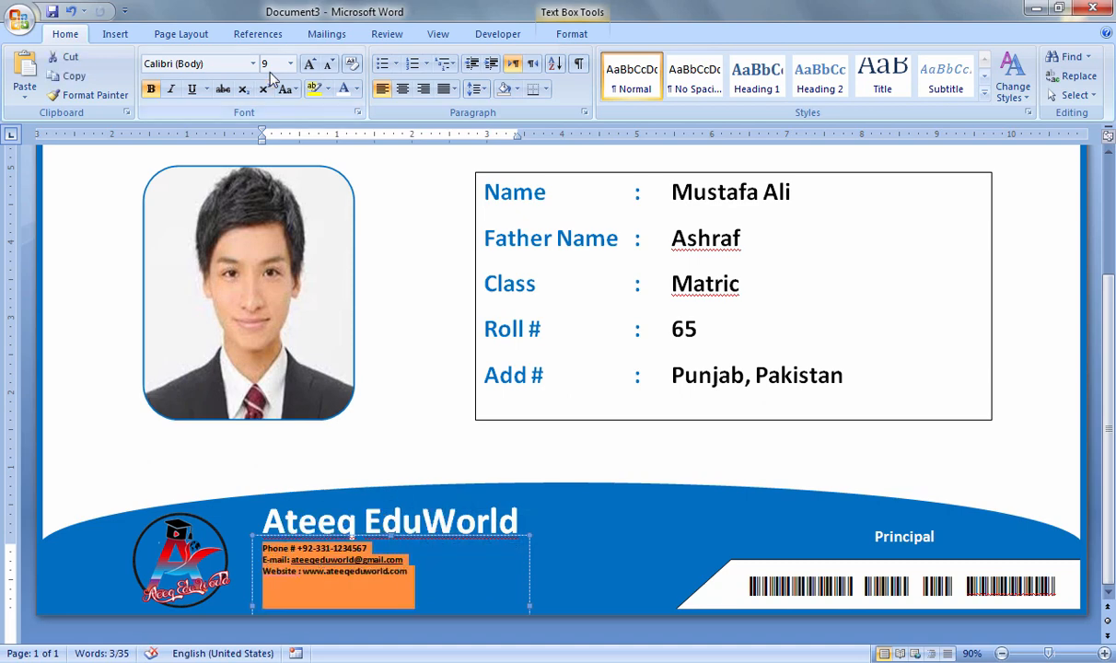
{"action": "left_click", "coordinate": [309, 64]}
{"action": "left_click", "coordinate": [308, 65]}
{"action": "left_click", "coordinate": [308, 64]}
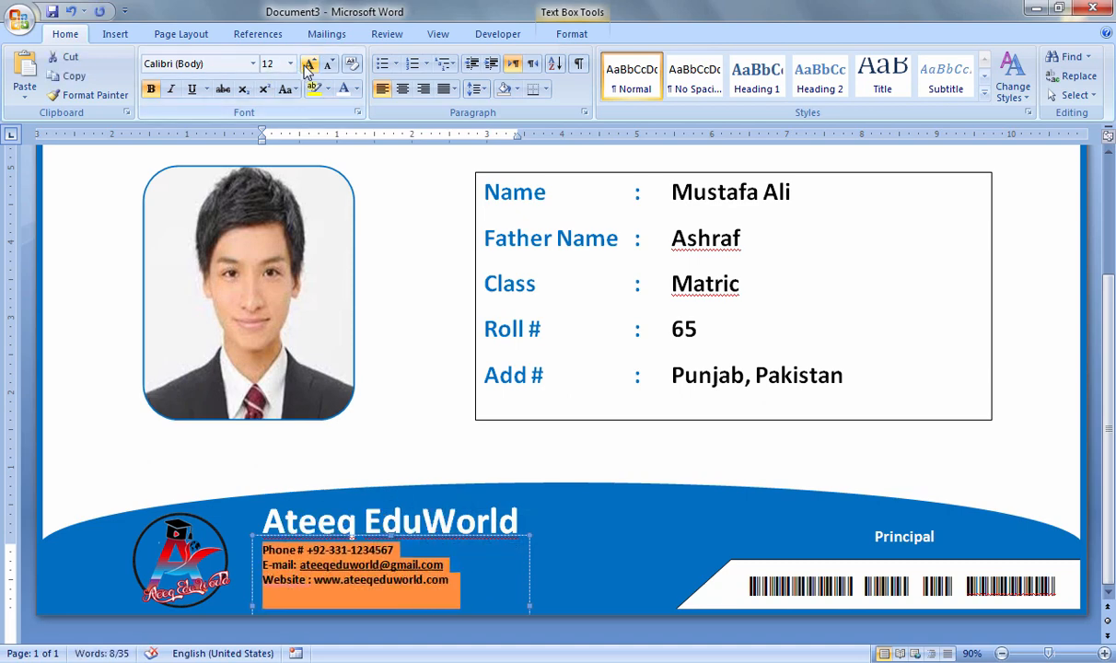
{"action": "left_click", "coordinate": [308, 64]}
{"action": "left_click", "coordinate": [461, 490]}
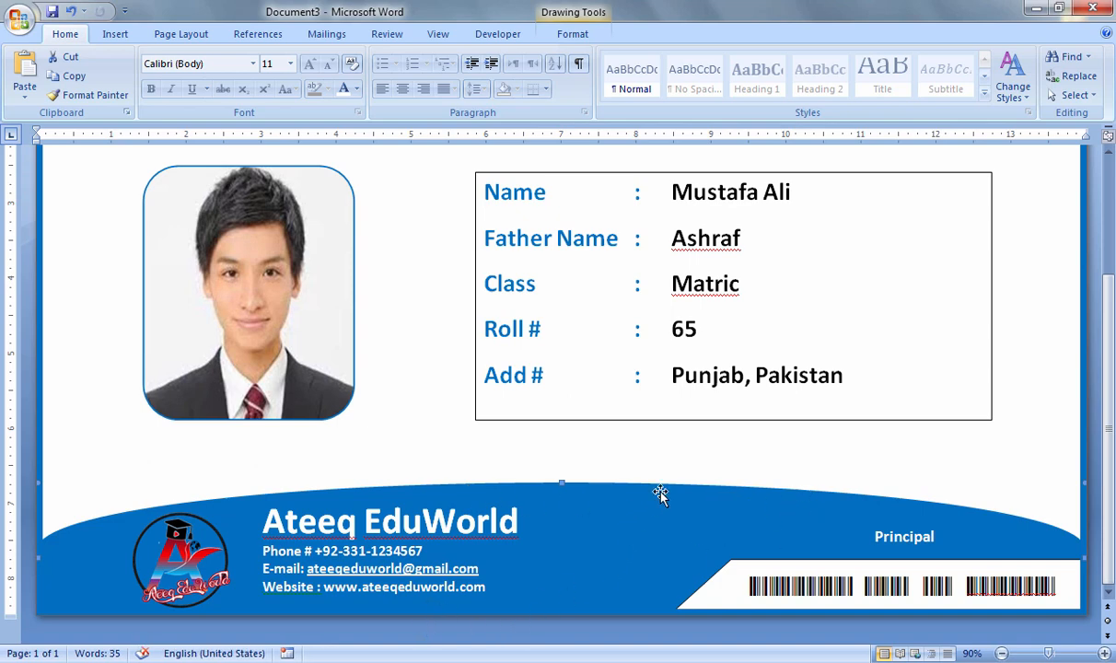
Step: Remove the outline and the fill from the student details text box
{"action": "scroll", "coordinate": [1111, 430], "scroll_direction": "up", "scroll_amount": 2}
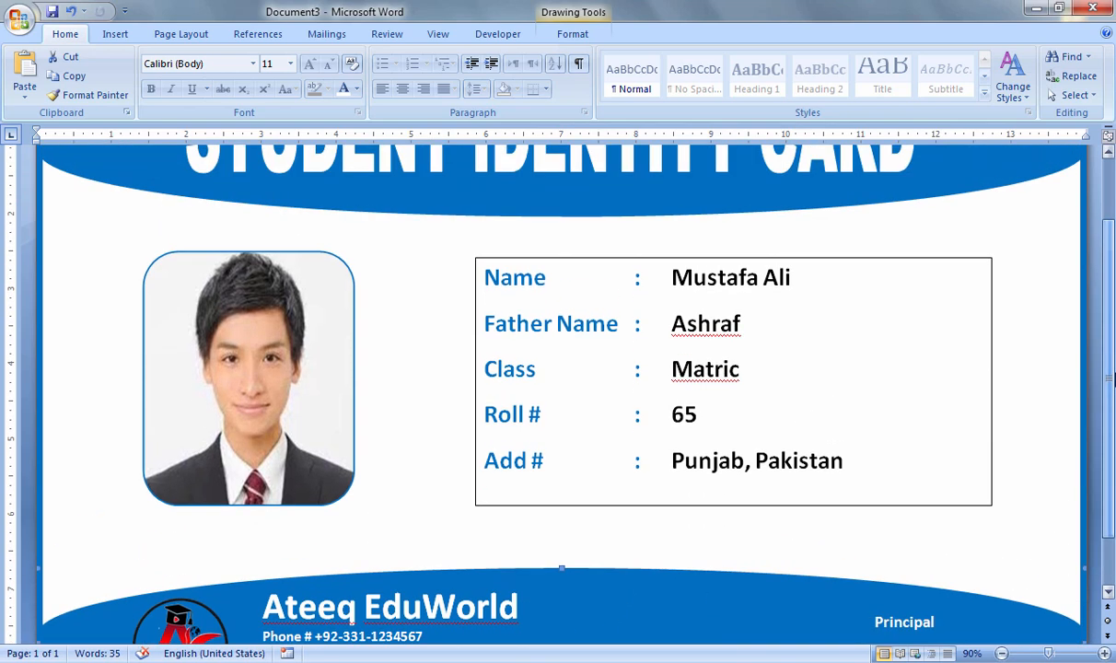
{"action": "left_click", "coordinate": [864, 304]}
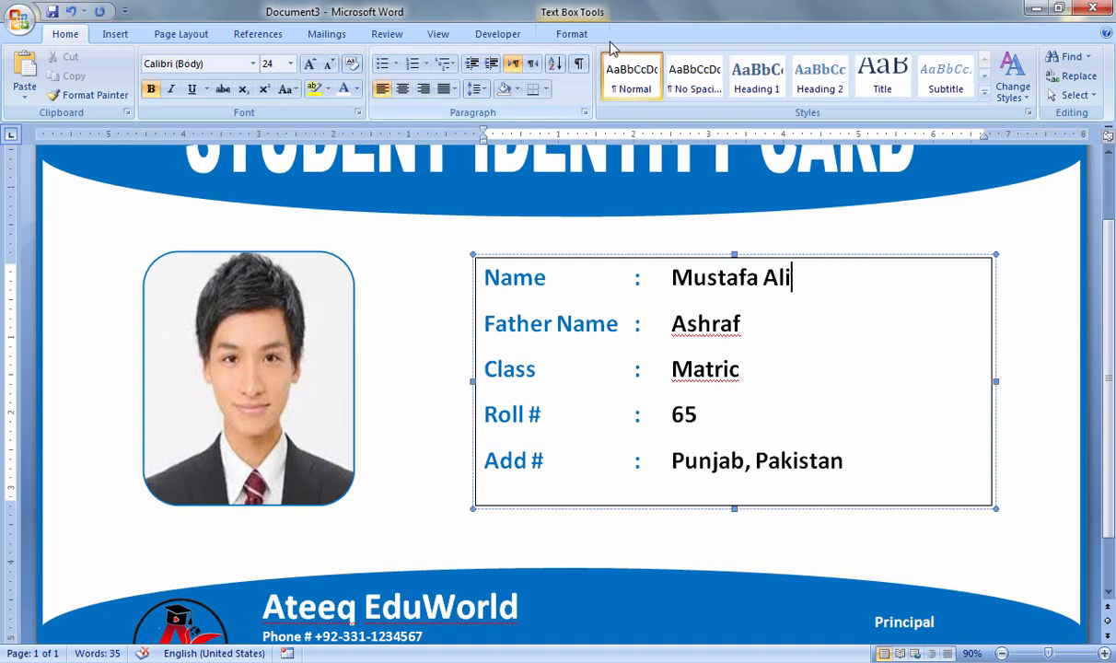
{"action": "left_click", "coordinate": [571, 35]}
{"action": "left_click", "coordinate": [506, 76]}
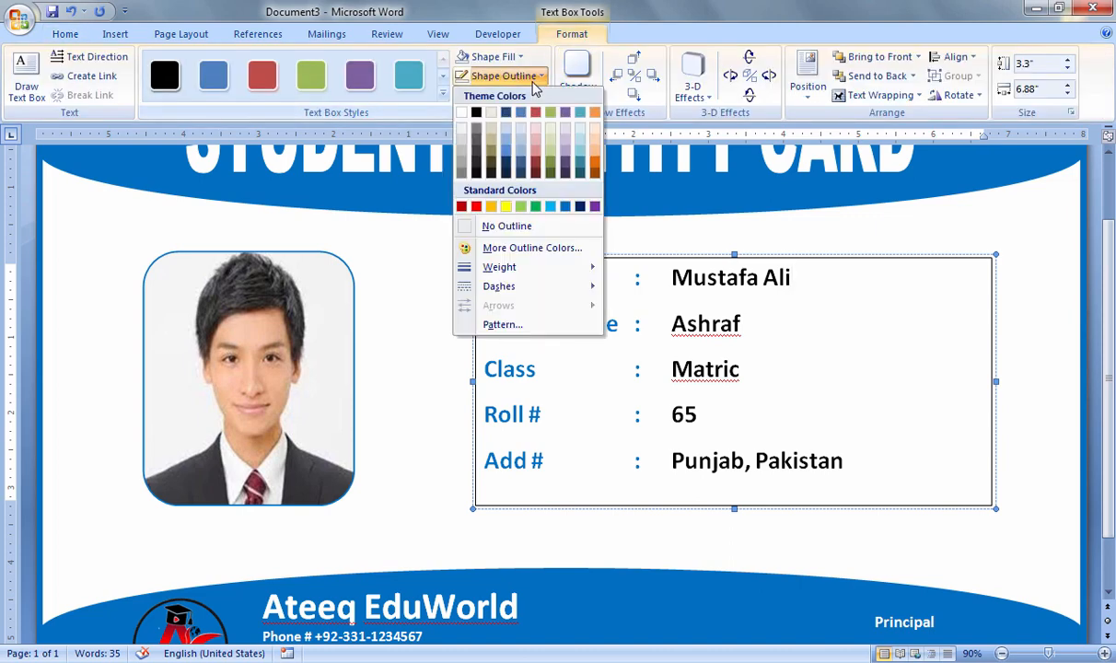
{"action": "left_click", "coordinate": [532, 226]}
{"action": "left_click", "coordinate": [491, 56]}
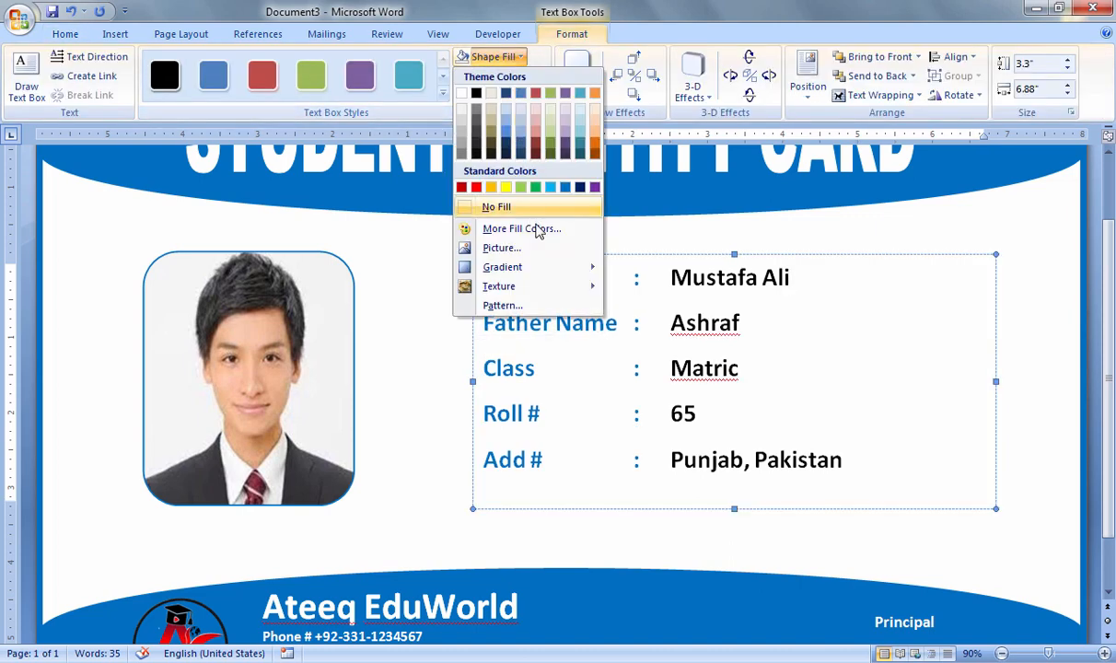
{"action": "left_click", "coordinate": [540, 208]}
{"action": "scroll", "coordinate": [823, 274], "scroll_direction": "up", "scroll_amount": 2}
{"action": "left_click", "coordinate": [866, 276]}
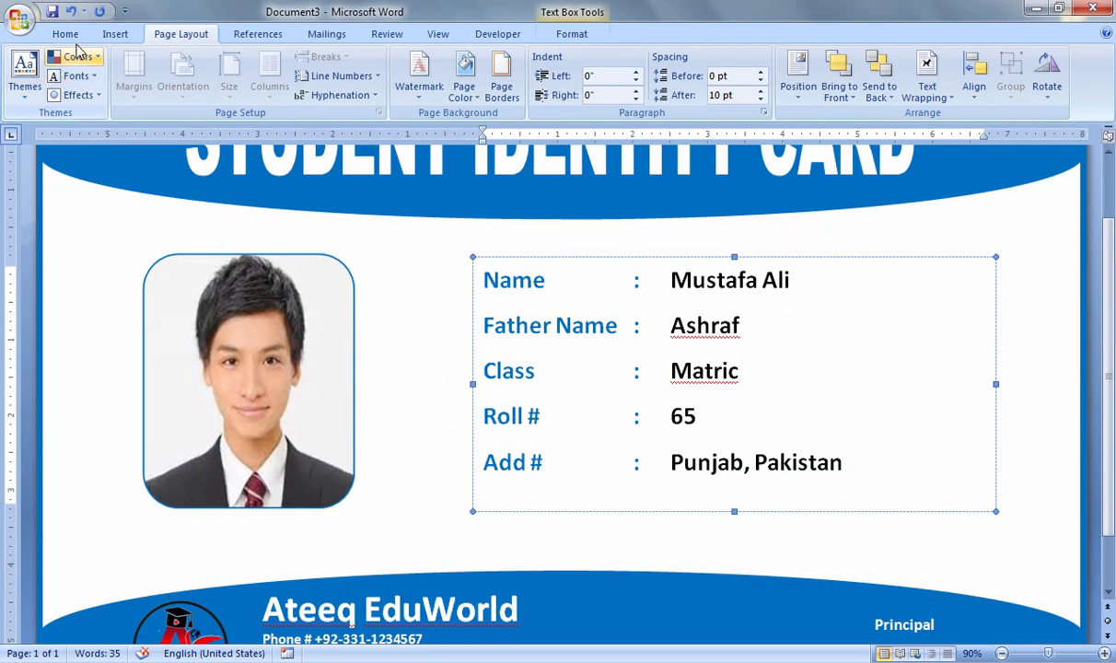
{"action": "left_click", "coordinate": [70, 37]}
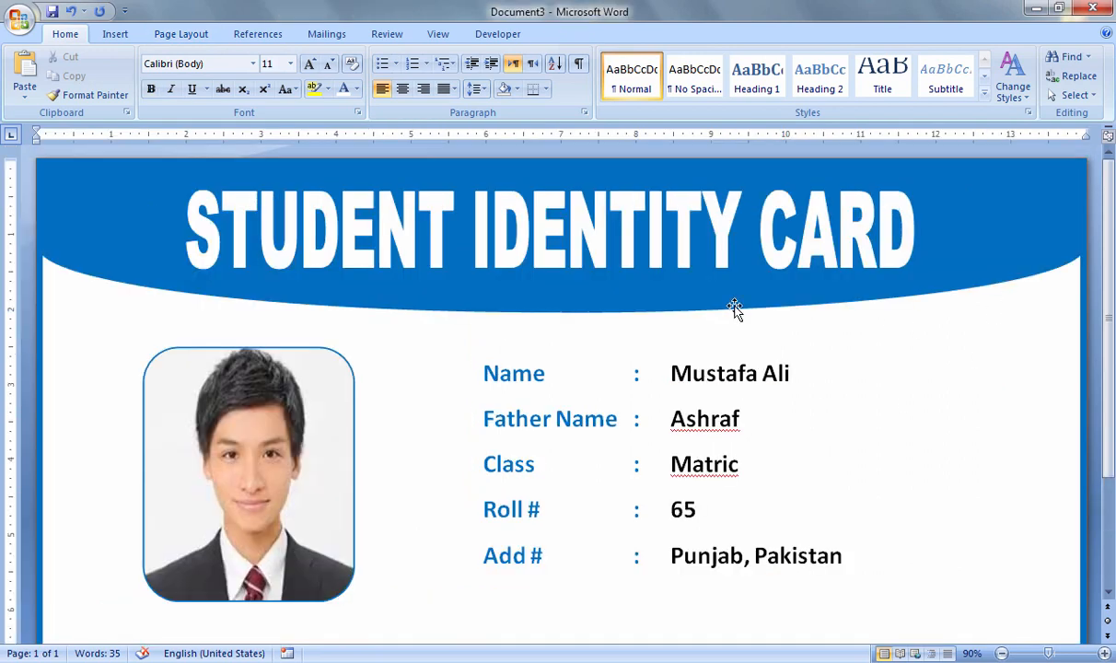
Step: Fill the page background with the Newsprint texture
{"action": "left_click", "coordinate": [212, 34]}
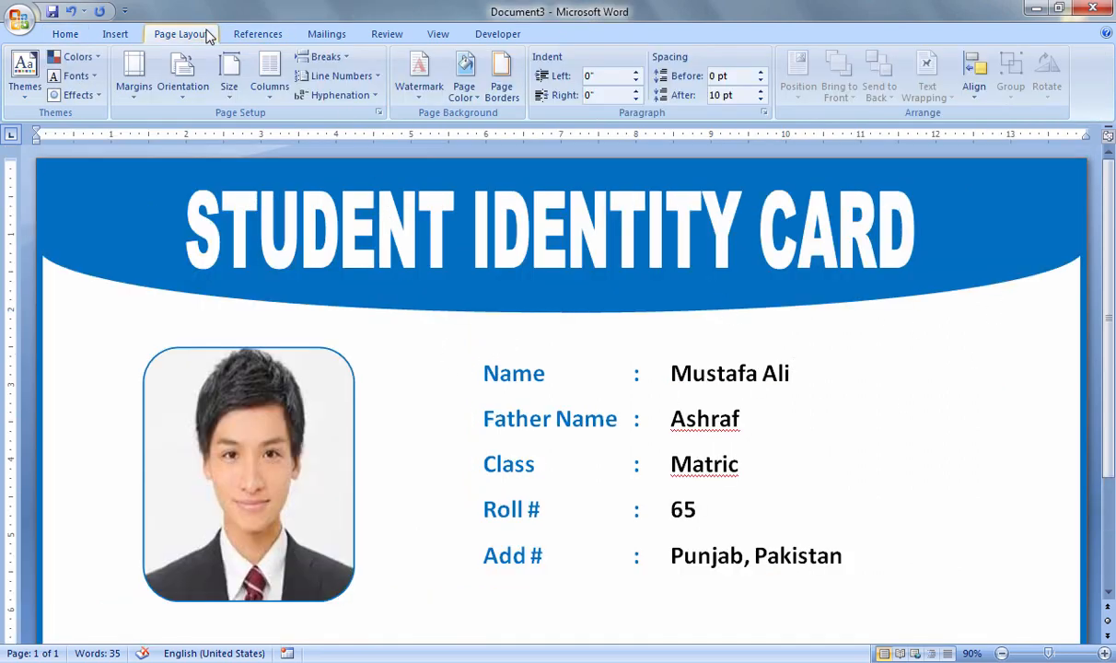
{"action": "left_click", "coordinate": [461, 81]}
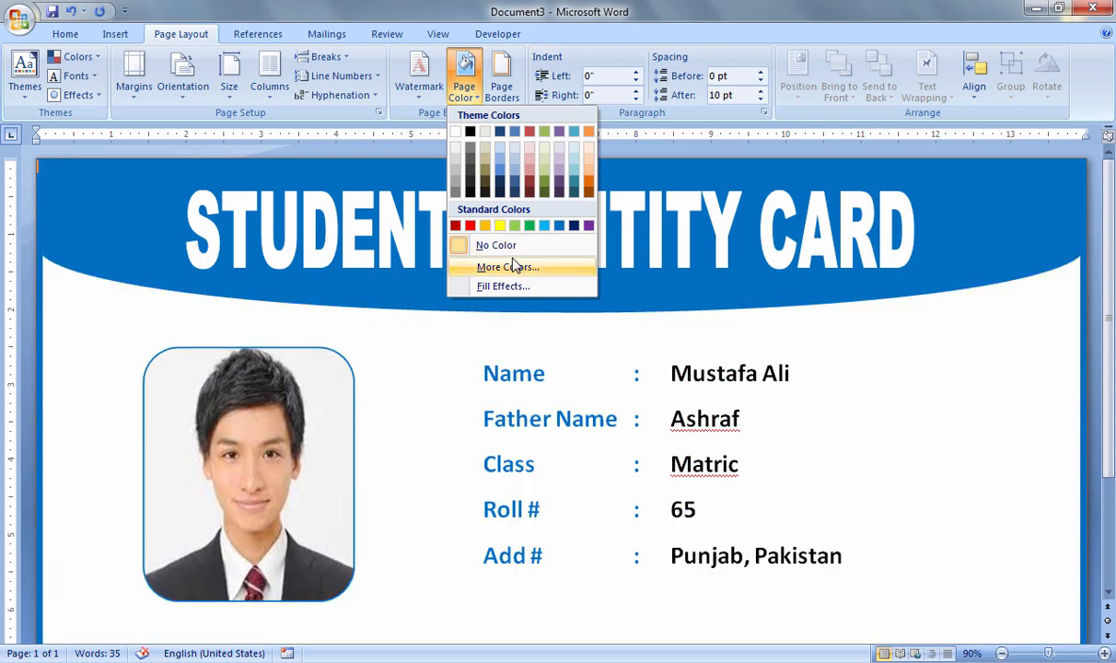
{"action": "left_click", "coordinate": [502, 287]}
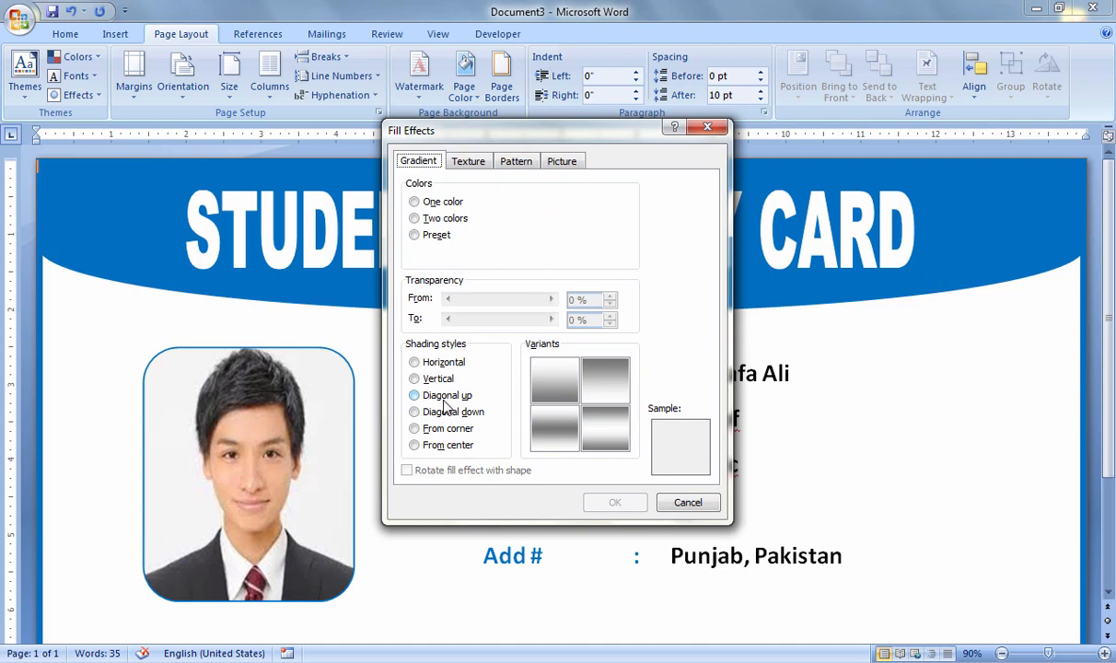
{"action": "left_click", "coordinate": [453, 162]}
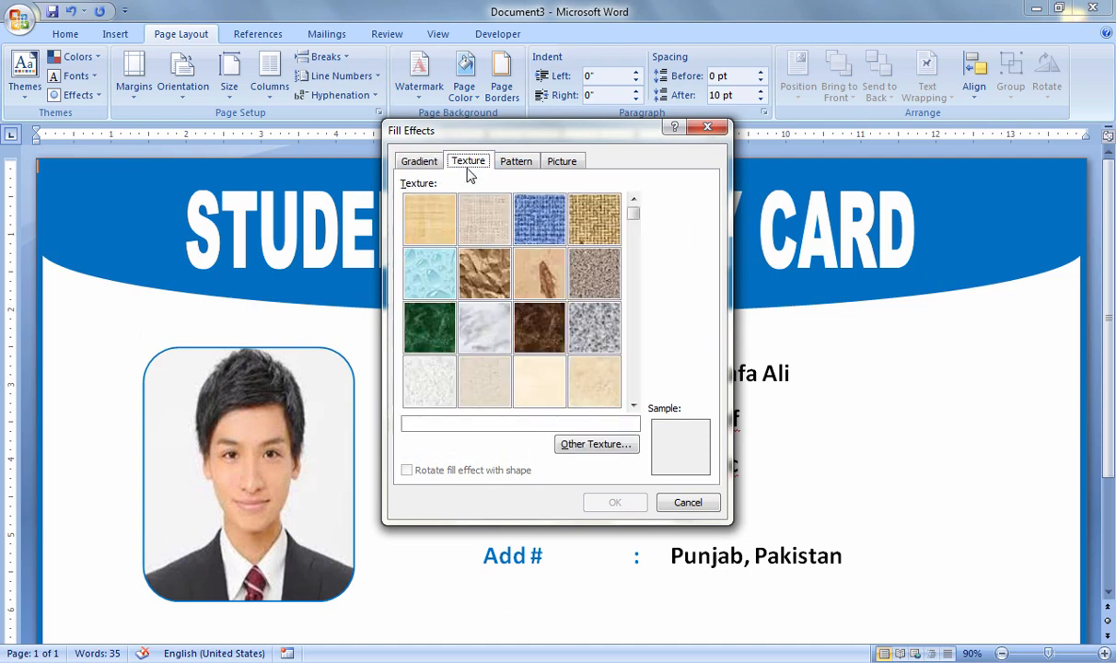
{"action": "left_click", "coordinate": [505, 156]}
{"action": "left_click", "coordinate": [552, 162]}
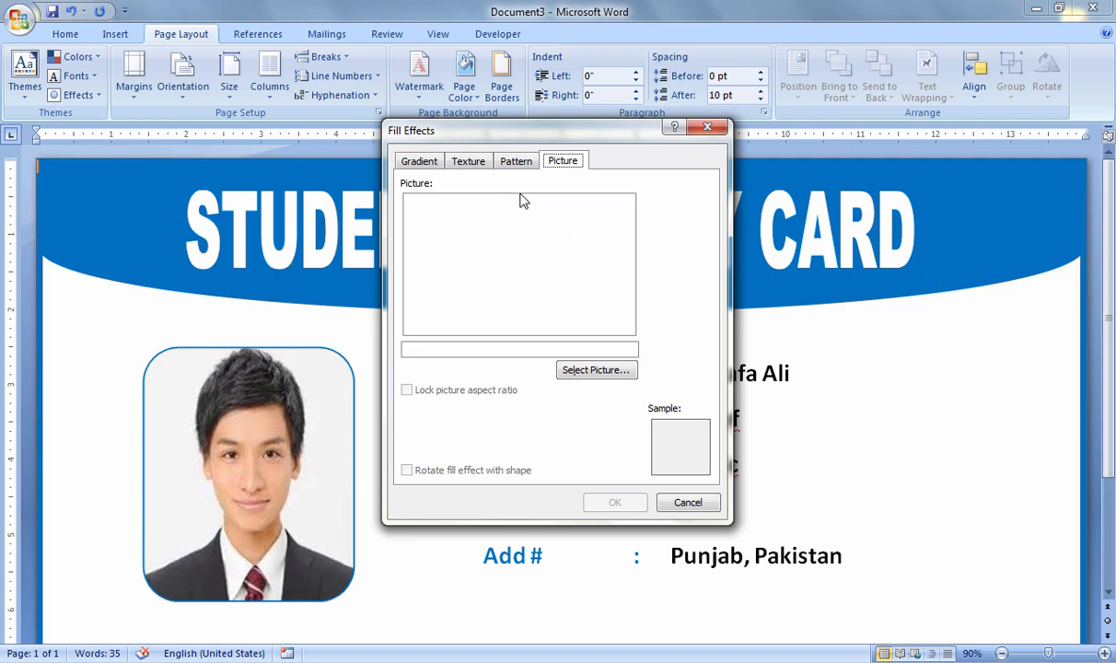
{"action": "left_click", "coordinate": [465, 167]}
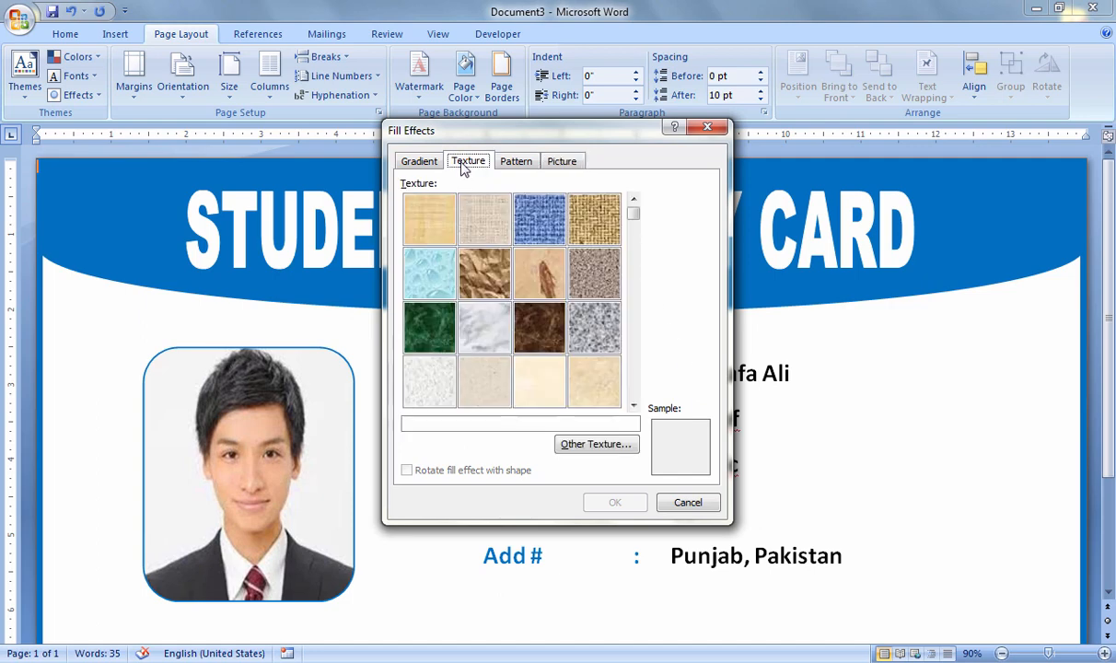
{"action": "left_click", "coordinate": [428, 380]}
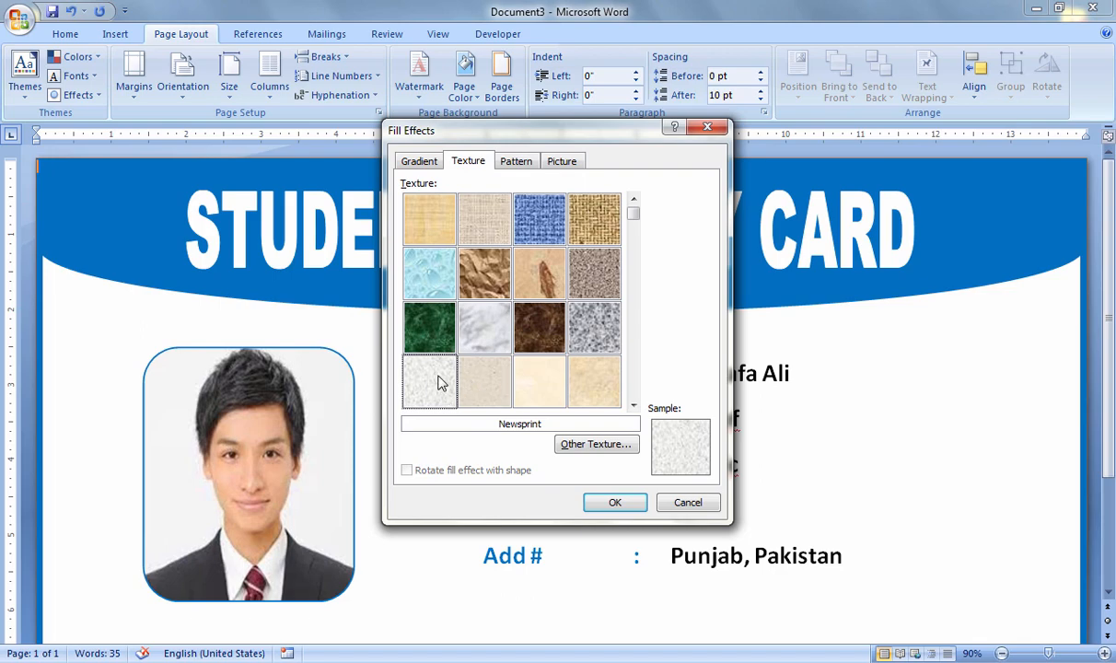
{"action": "left_click", "coordinate": [616, 502]}
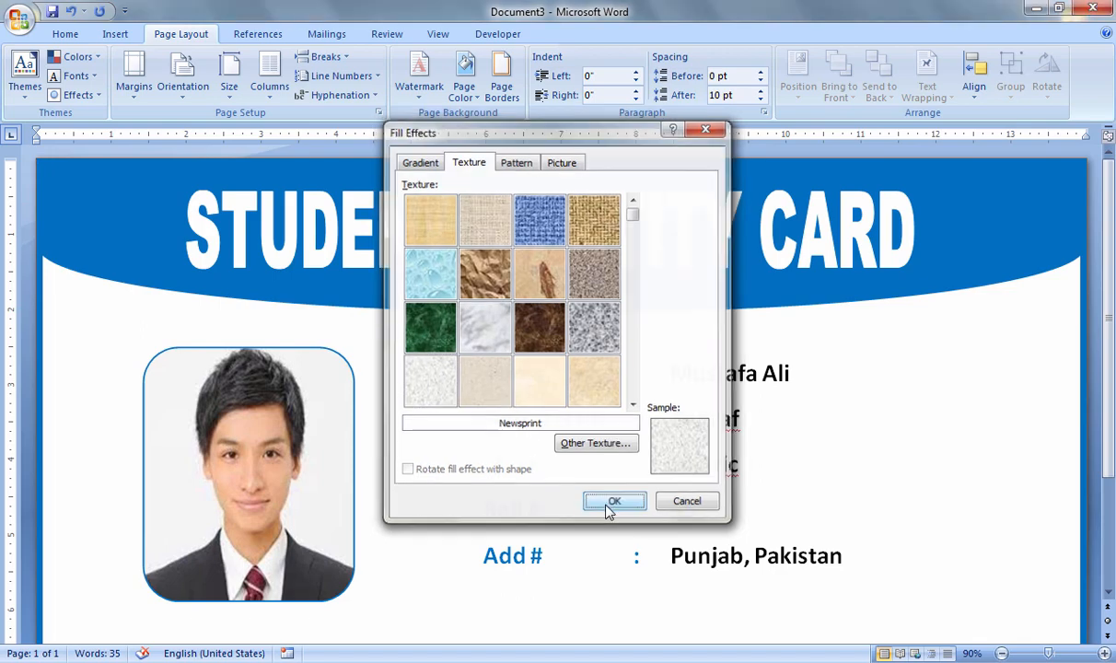
Step: Zoom out to 70% and examine the whole identity card from header to footer
{"action": "left_click_drag", "start_coordinate": [1111, 336], "coordinate": [1112, 490]}
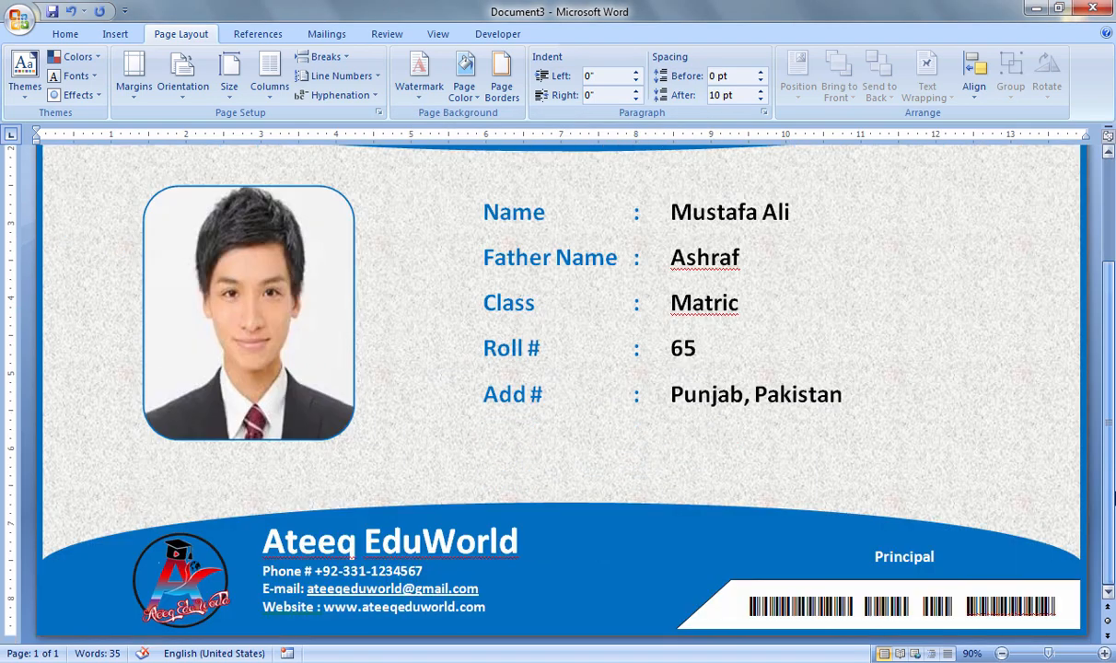
{"action": "left_click", "coordinate": [1002, 653]}
{"action": "left_click", "coordinate": [1002, 653]}
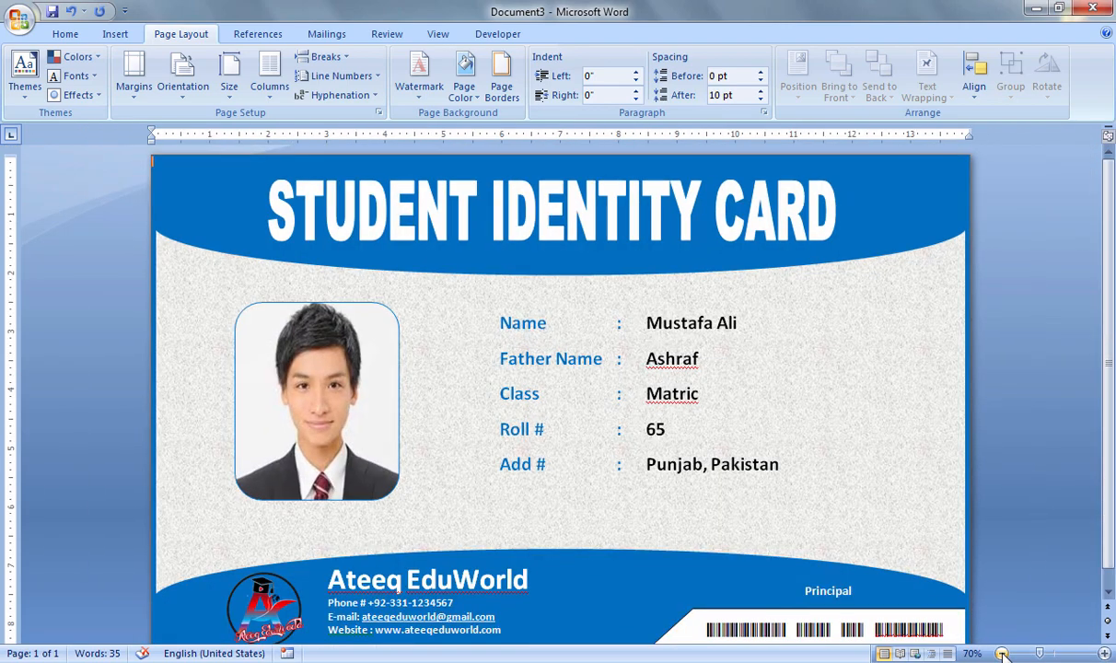
{"action": "left_click_drag", "start_coordinate": [1111, 497], "coordinate": [1111, 507]}
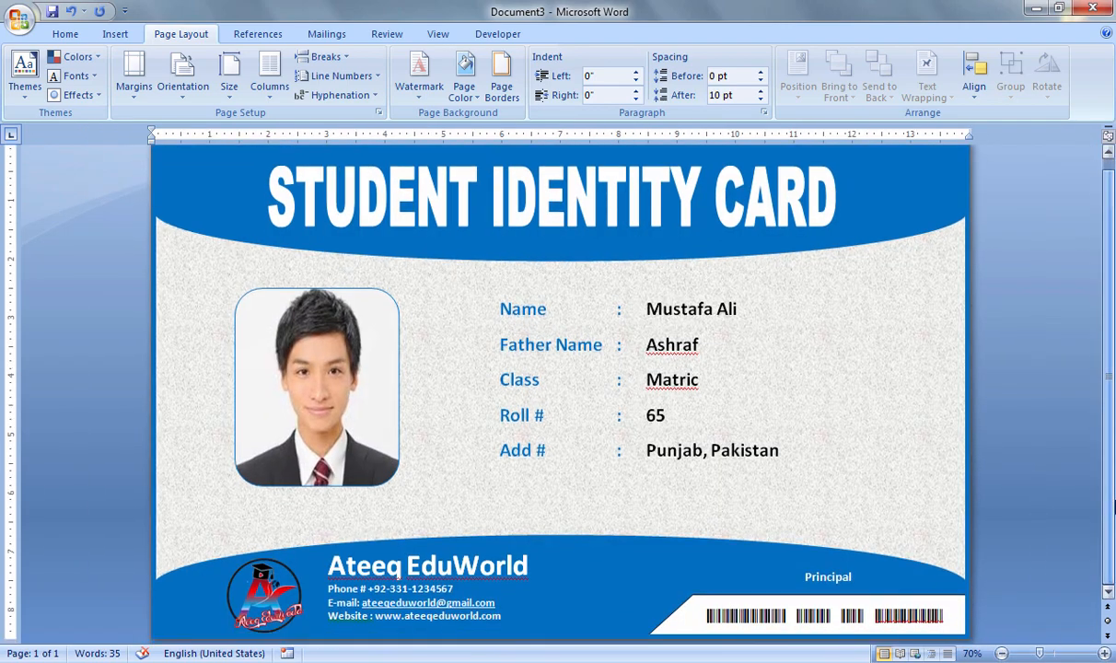